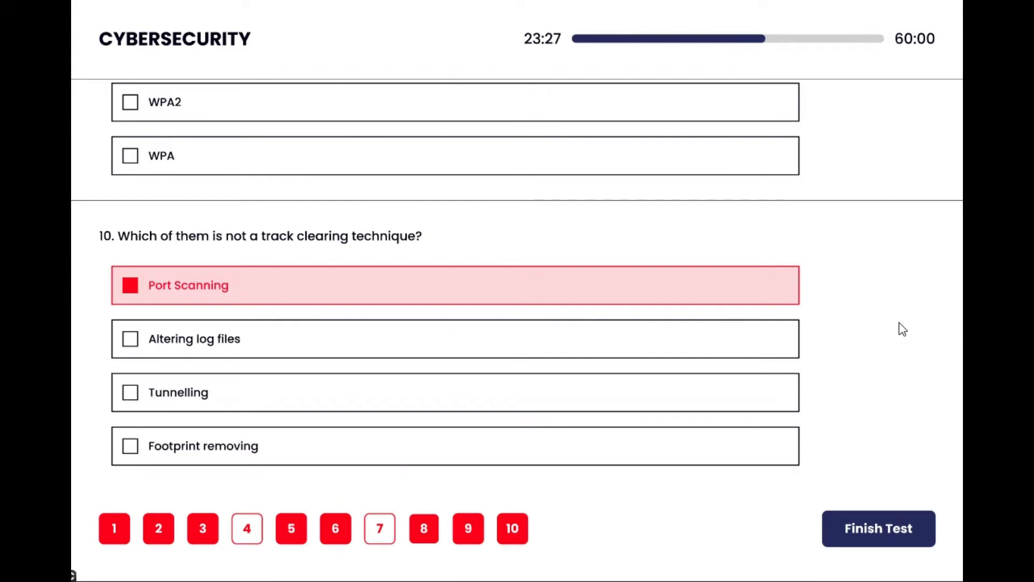
Jump to question 2 and question 7 in the cybersecurity test prototype.
{"action": "left_click", "coordinate": [156, 542]}
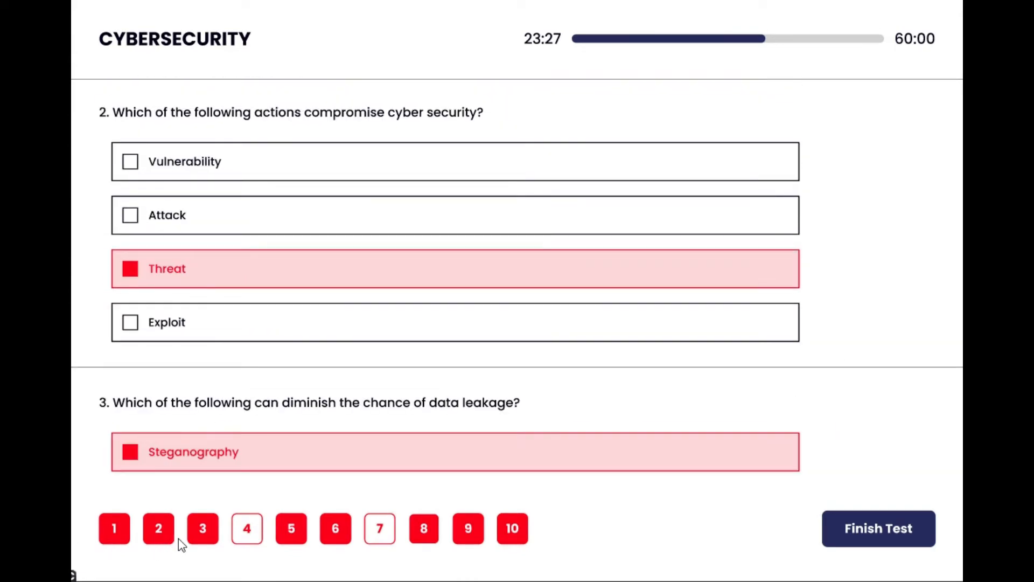
{"action": "left_click", "coordinate": [378, 544]}
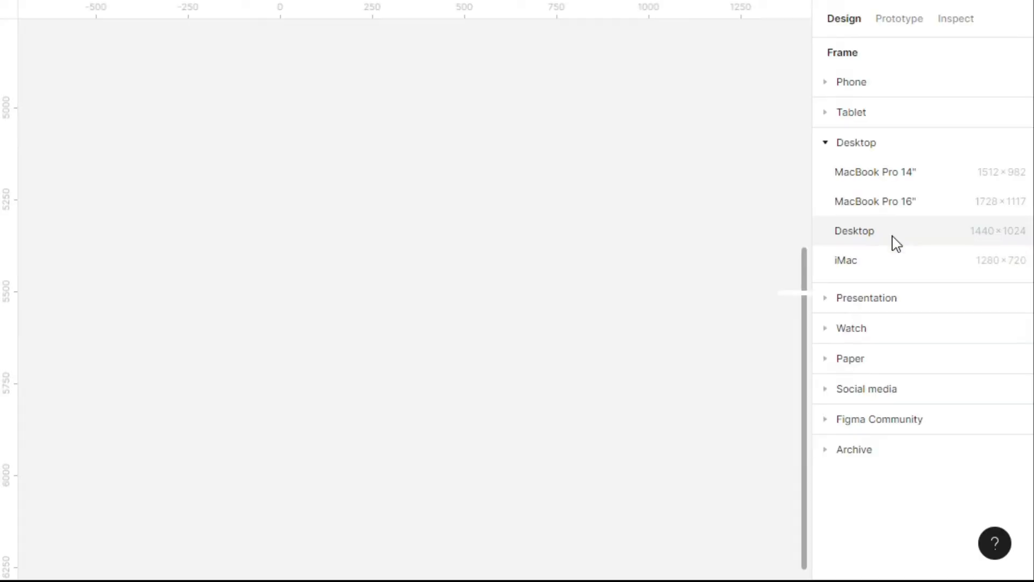
Create a MacBook Pro 16" frame on the empty canvas and rename it "Login Page".
{"action": "left_click", "coordinate": [900, 211]}
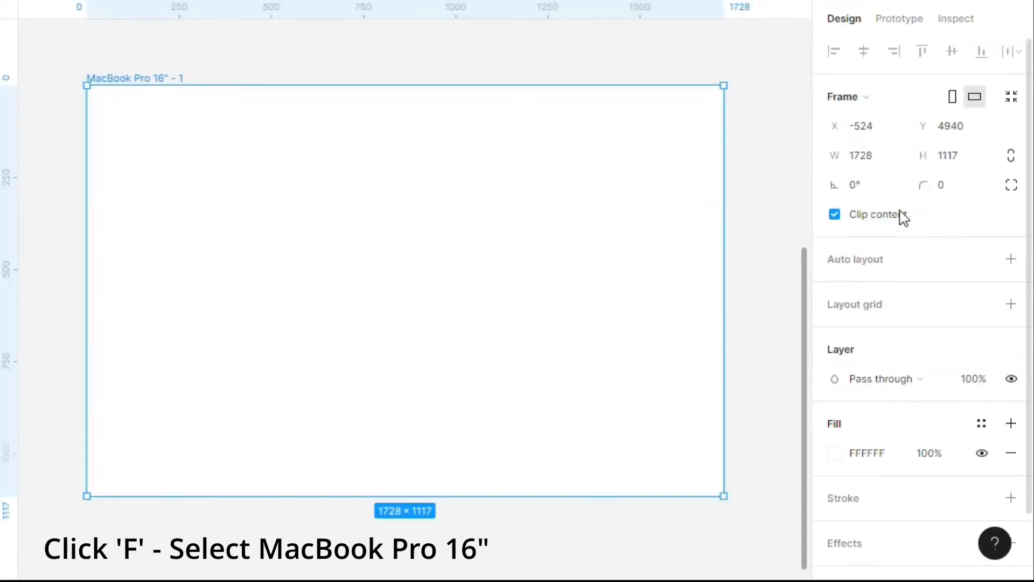
{"action": "left_click_drag", "start_coordinate": [318, 279], "coordinate": [275, 245]}
{"action": "double_click", "coordinate": [120, 43]}
{"action": "type", "text": "Login Page"}
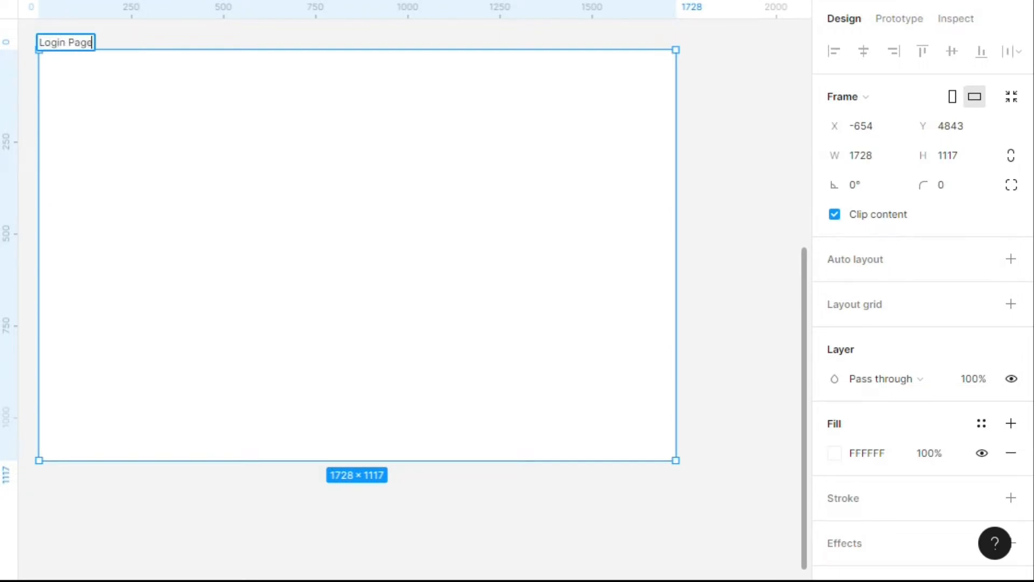
{"action": "key", "text": "Return"}
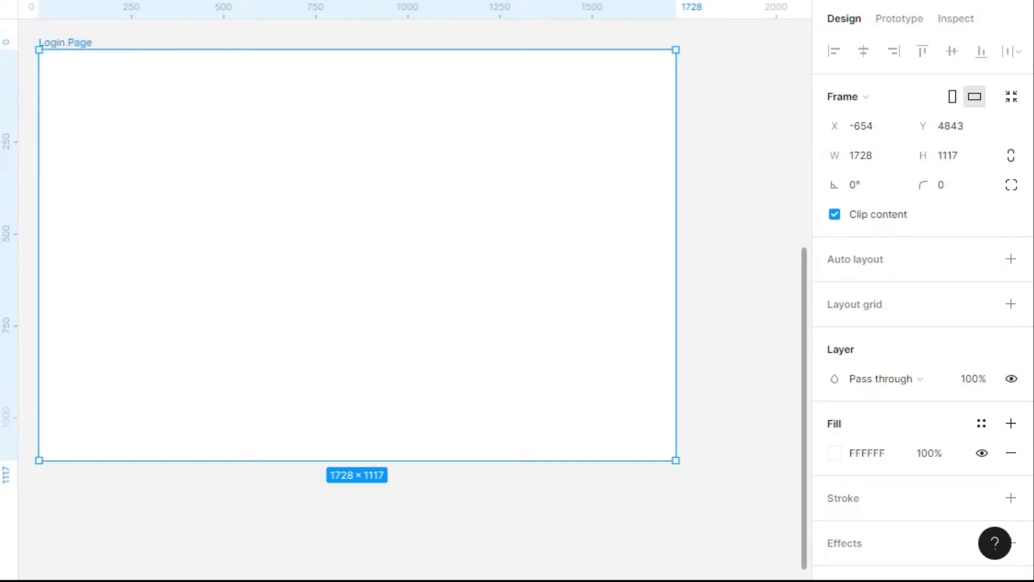
Move the photo of the man with the laptop into the Login Page frame, flush with its left edge.
{"action": "scroll", "coordinate": [112, 169], "scroll_direction": "up", "scroll_amount": 5}
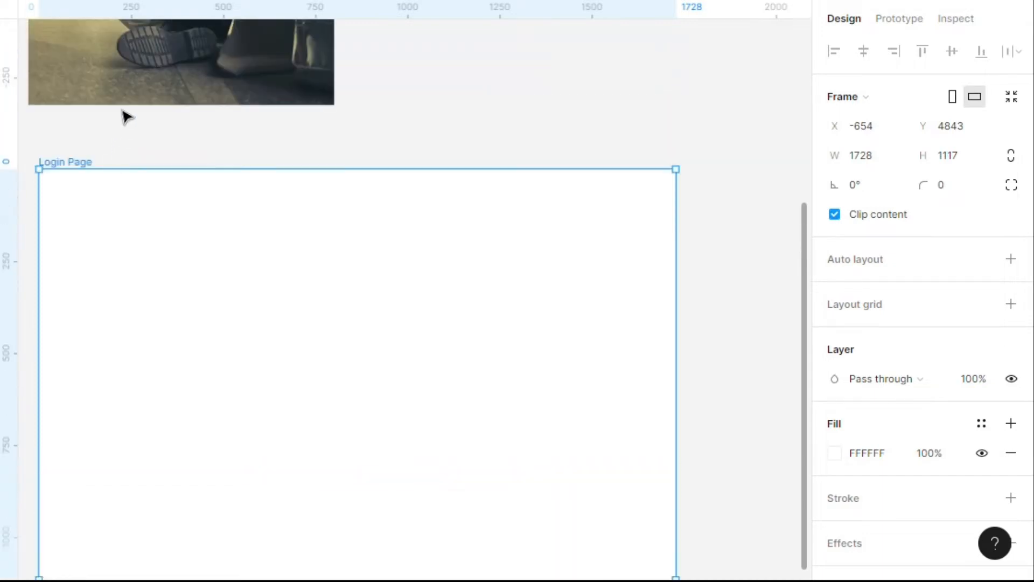
{"action": "scroll", "coordinate": [135, 93], "scroll_direction": "up", "scroll_amount": 10}
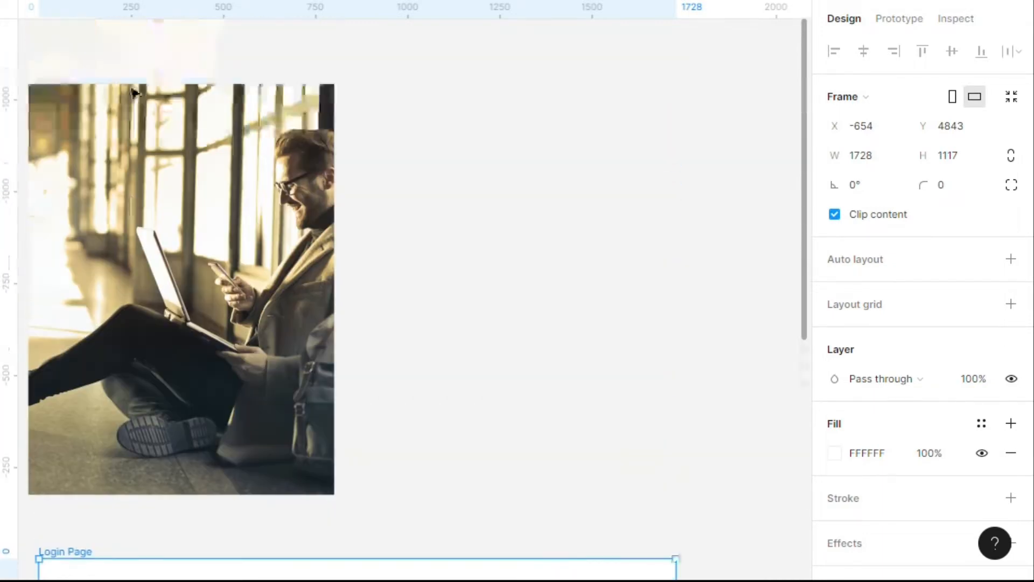
{"action": "scroll", "coordinate": [134, 93], "scroll_direction": "down", "scroll_amount": 1}
{"action": "left_click", "coordinate": [133, 93]}
{"action": "scroll", "coordinate": [133, 93], "scroll_direction": "down", "scroll_amount": 2}
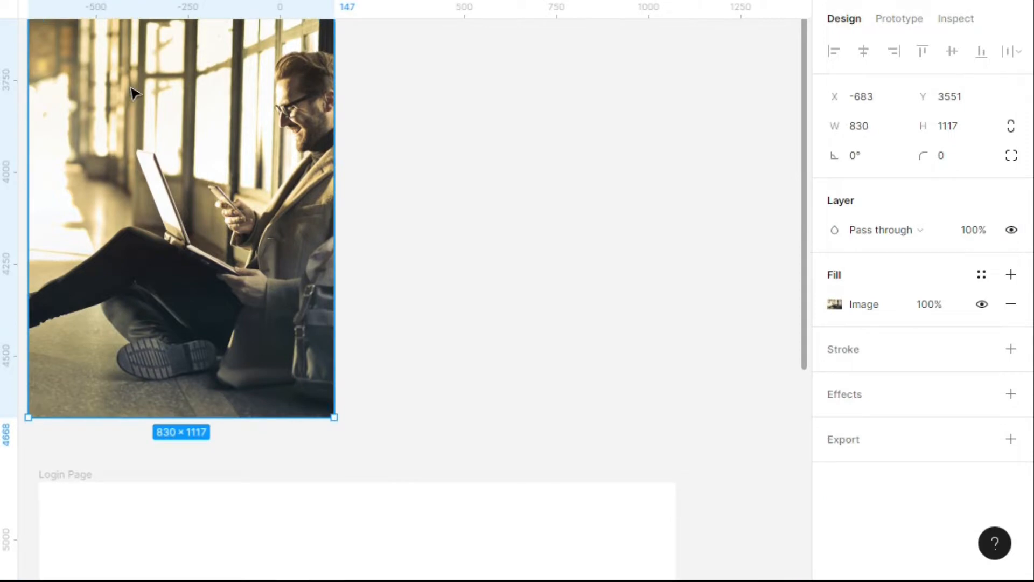
{"action": "left_click_drag", "start_coordinate": [134, 93], "coordinate": [145, 158]}
{"action": "scroll", "coordinate": [155, 203], "scroll_direction": "down", "scroll_amount": 15}
{"action": "scroll", "coordinate": [157, 139], "scroll_direction": "up", "scroll_amount": 5}
{"action": "scroll", "coordinate": [150, 147], "scroll_direction": "down", "scroll_amount": 1}
Add a 950 × 1117 rectangle to the Login Page frame and align it to the frame's right edge.
{"action": "key", "text": "r"}
{"action": "left_click", "coordinate": [320, 85]}
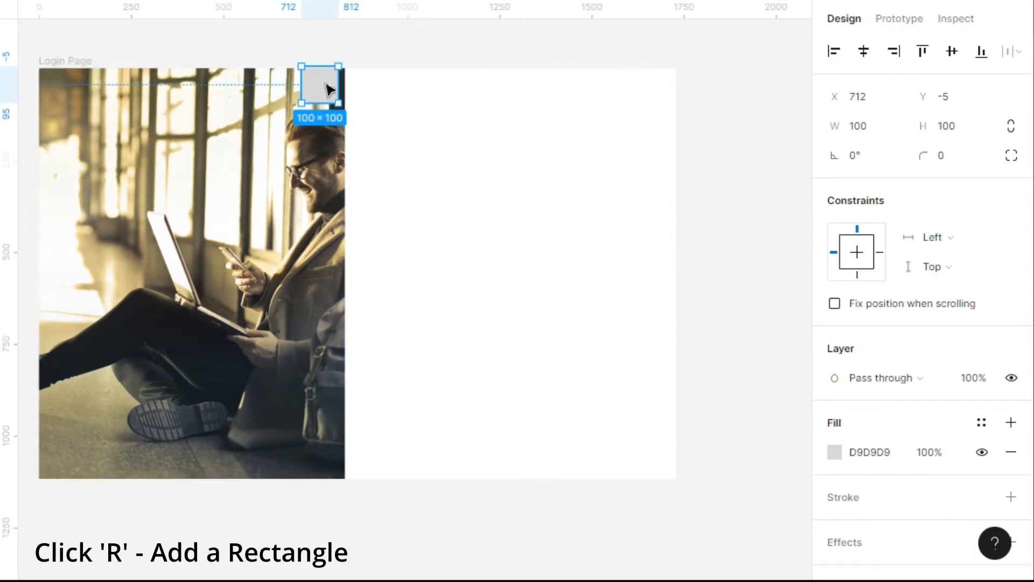
{"action": "left_click_drag", "start_coordinate": [330, 92], "coordinate": [336, 94]}
{"action": "left_click", "coordinate": [862, 134]}
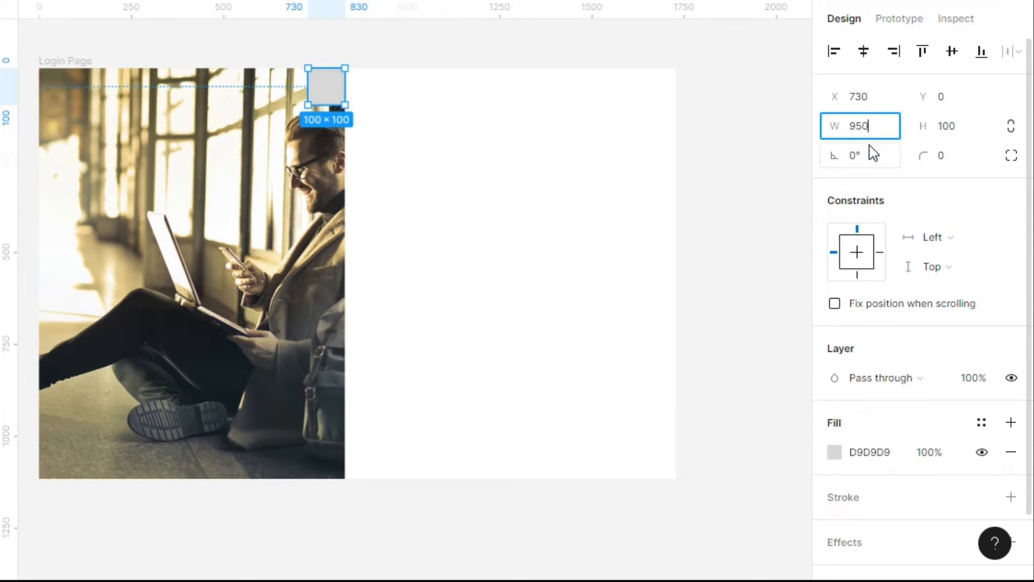
{"action": "left_click", "coordinate": [948, 139]}
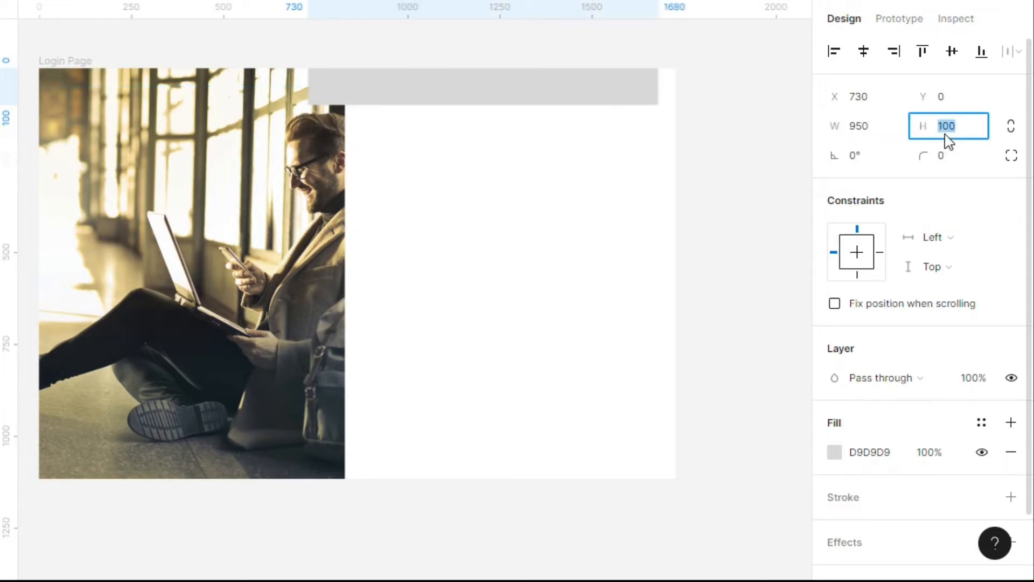
{"action": "type", "text": "1117"}
{"action": "key", "text": "Return"}
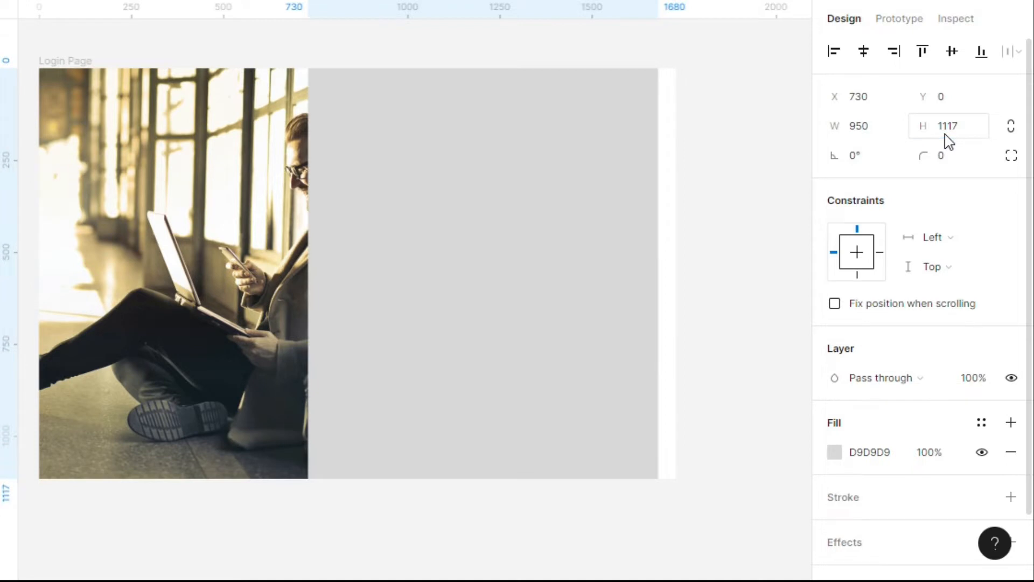
{"action": "key", "text": "alt+d"}
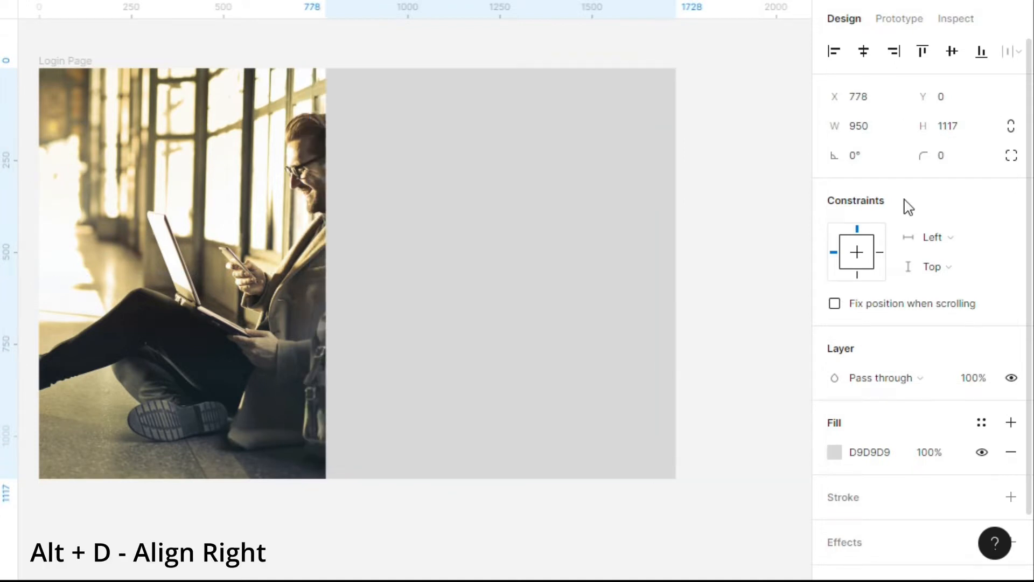
Round the rectangle's two left corners to a radius of 50 and apply the White color style as its fill.
{"action": "left_click", "coordinate": [1011, 156]}
{"action": "left_click", "coordinate": [859, 191]}
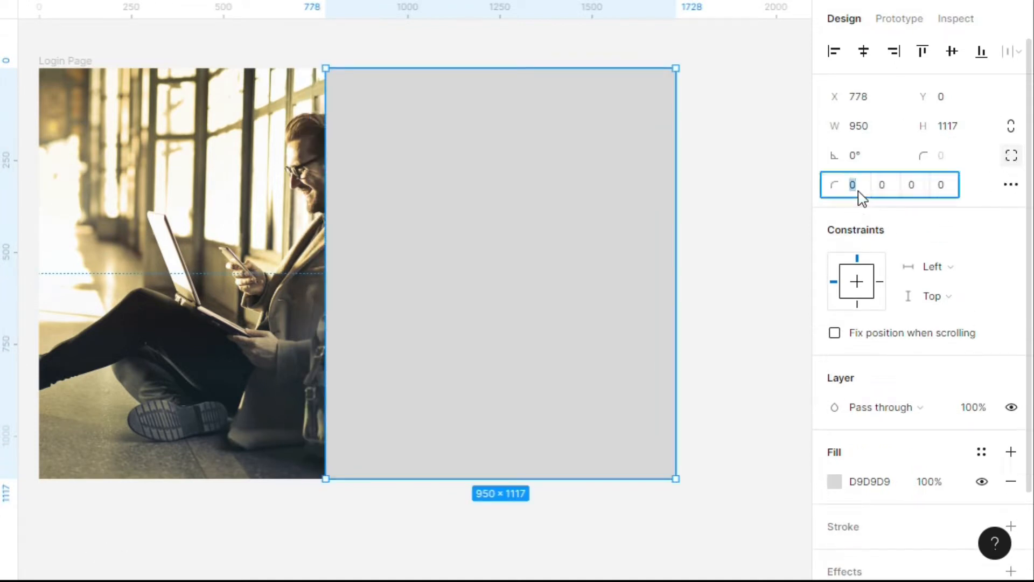
{"action": "left_click", "coordinate": [942, 189]}
{"action": "type", "text": "50"}
{"action": "key", "text": "Return"}
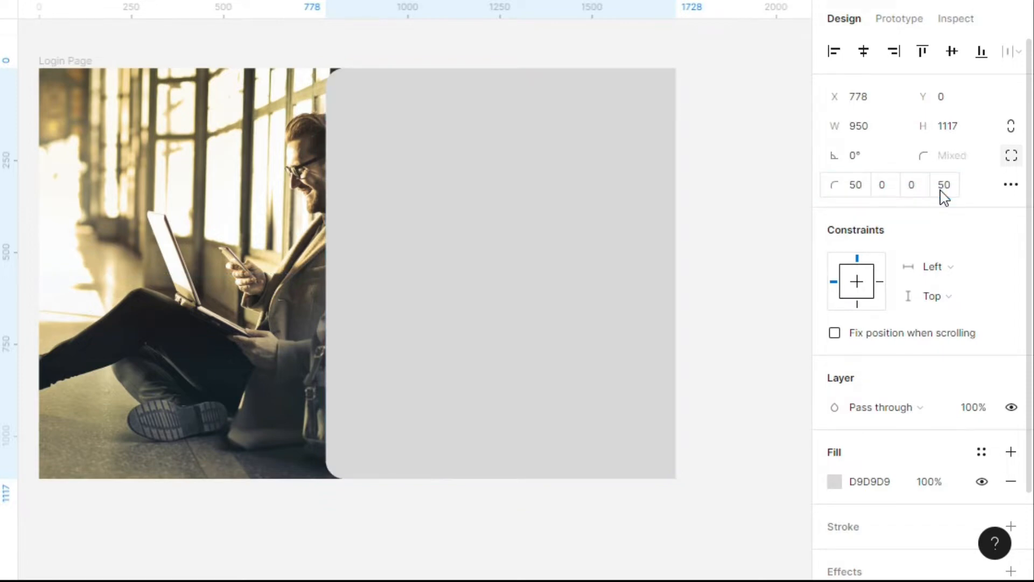
{"action": "left_click", "coordinate": [981, 452]}
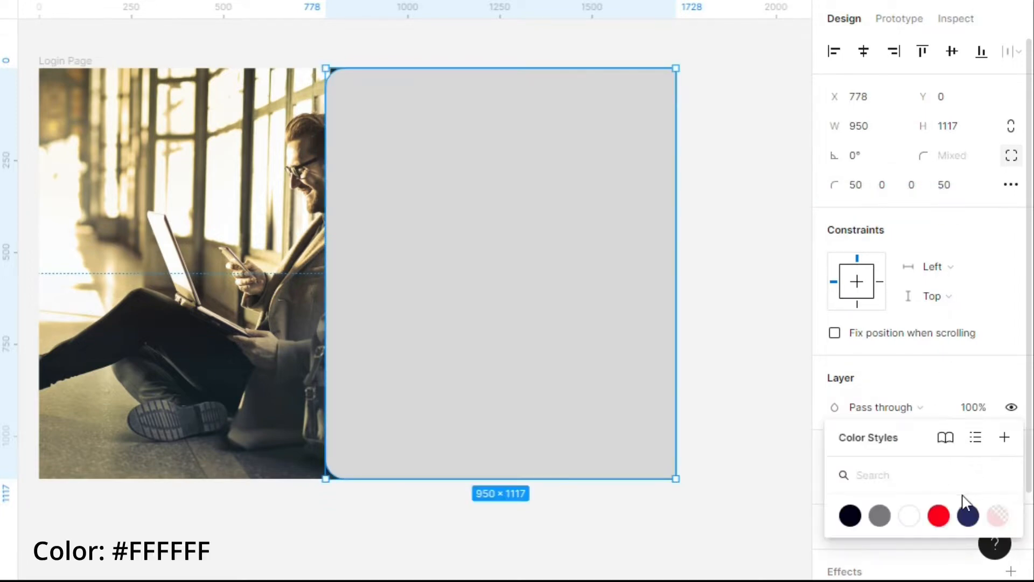
{"action": "left_click", "coordinate": [915, 518]}
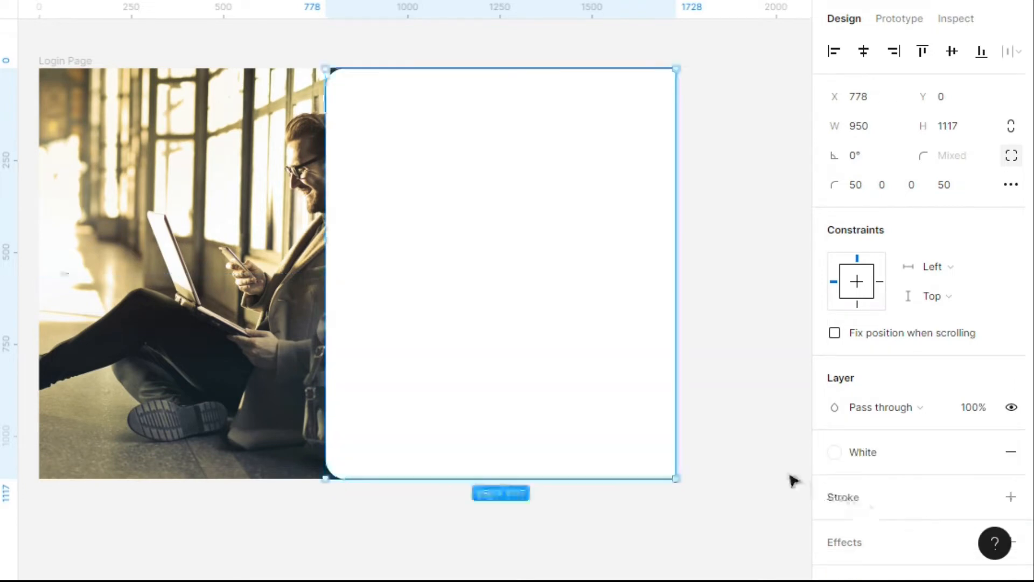
Add the text "Candidate Login" to the upper part of the white panel and set its font to Poppins.
{"action": "scroll", "coordinate": [342, 154], "scroll_direction": "up", "scroll_amount": 5}
{"action": "left_click", "coordinate": [341, 154]}
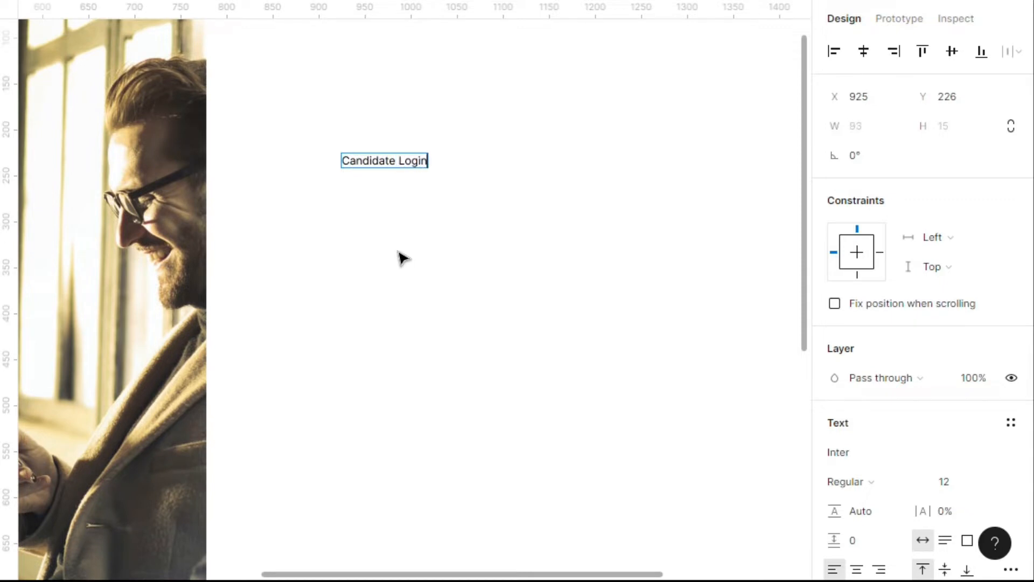
{"action": "key", "text": "ctrl+a"}
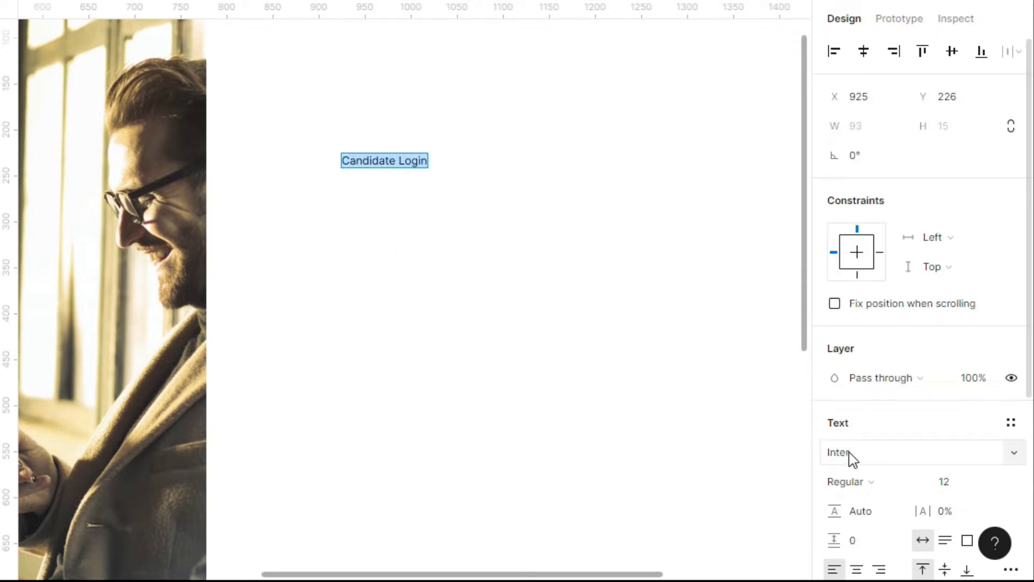
{"action": "left_click", "coordinate": [861, 463]}
{"action": "type", "text": "Poppins"}
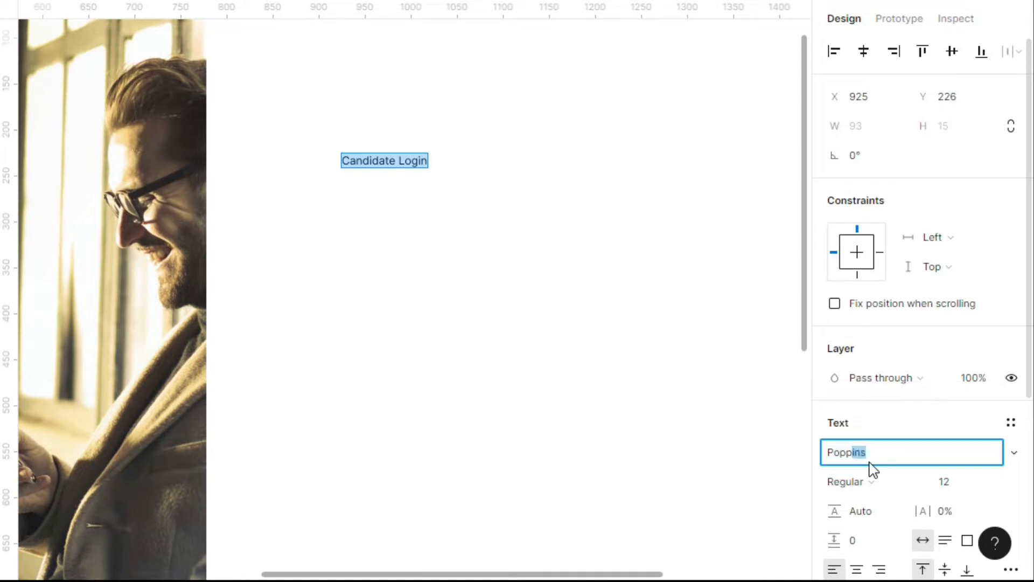
{"action": "key", "text": "Return"}
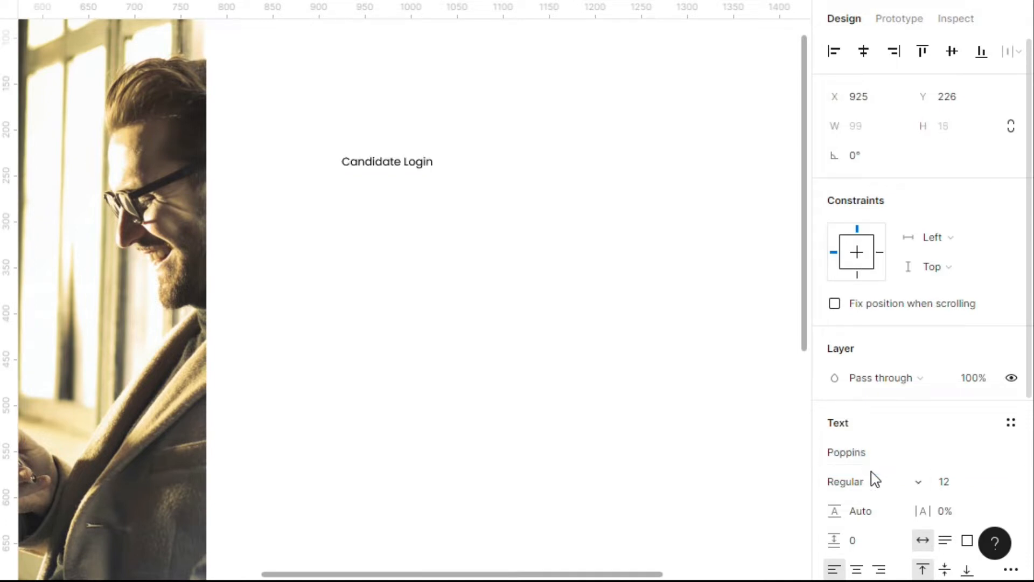
Format the "Candidate Login" heading as Bold, size 36, with the Rich Black color style.
{"action": "left_click", "coordinate": [874, 485]}
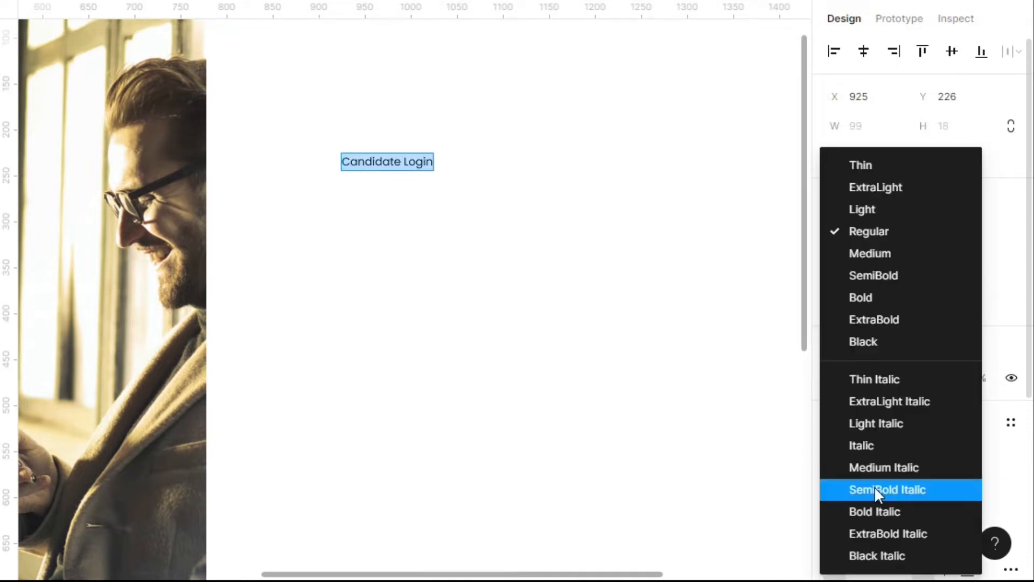
{"action": "left_click", "coordinate": [887, 300]}
{"action": "left_click", "coordinate": [991, 488]}
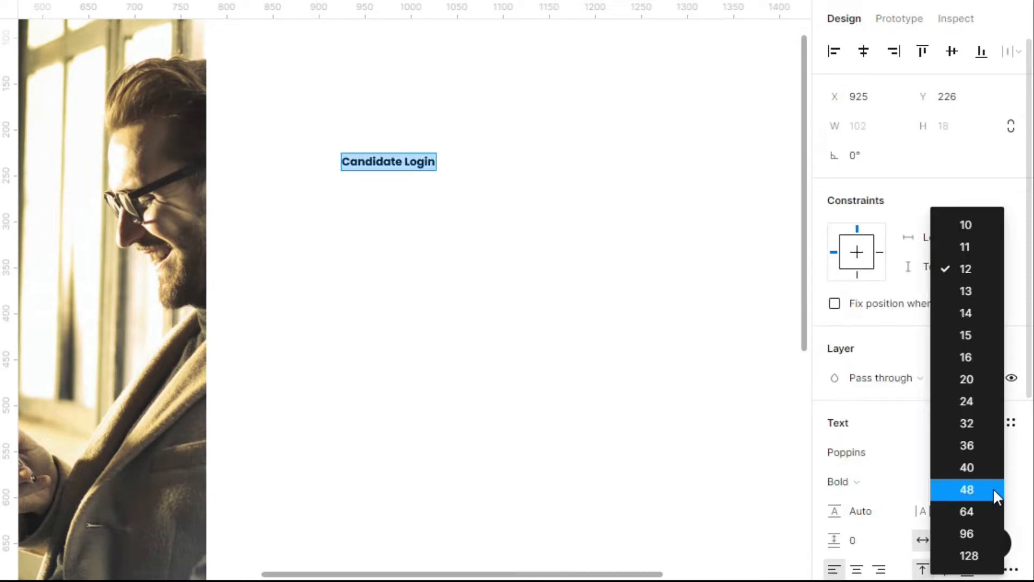
{"action": "left_click", "coordinate": [988, 449]}
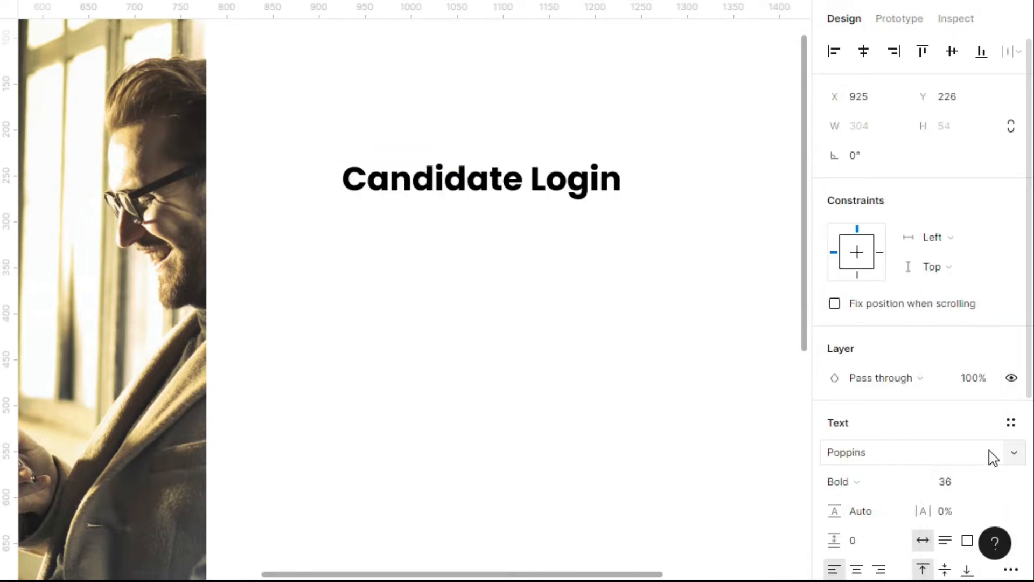
{"action": "scroll", "coordinate": [993, 457], "scroll_direction": "down", "scroll_amount": 5}
{"action": "left_click", "coordinate": [981, 346]}
{"action": "left_click", "coordinate": [850, 459]}
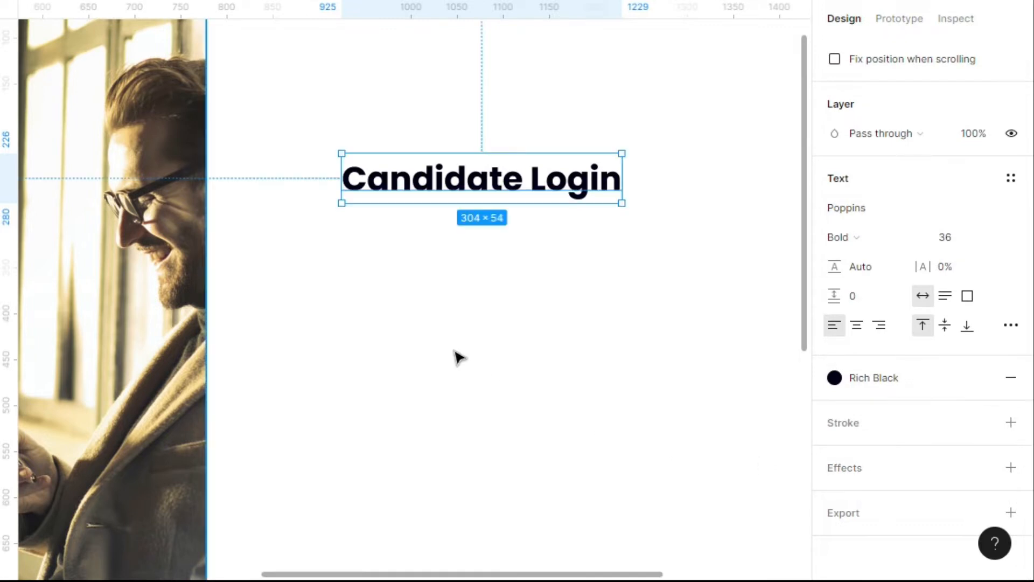
Add the text "Full Name" below the "Candidate Login" heading.
{"action": "left_click", "coordinate": [418, 329]}
{"action": "key", "text": "t"}
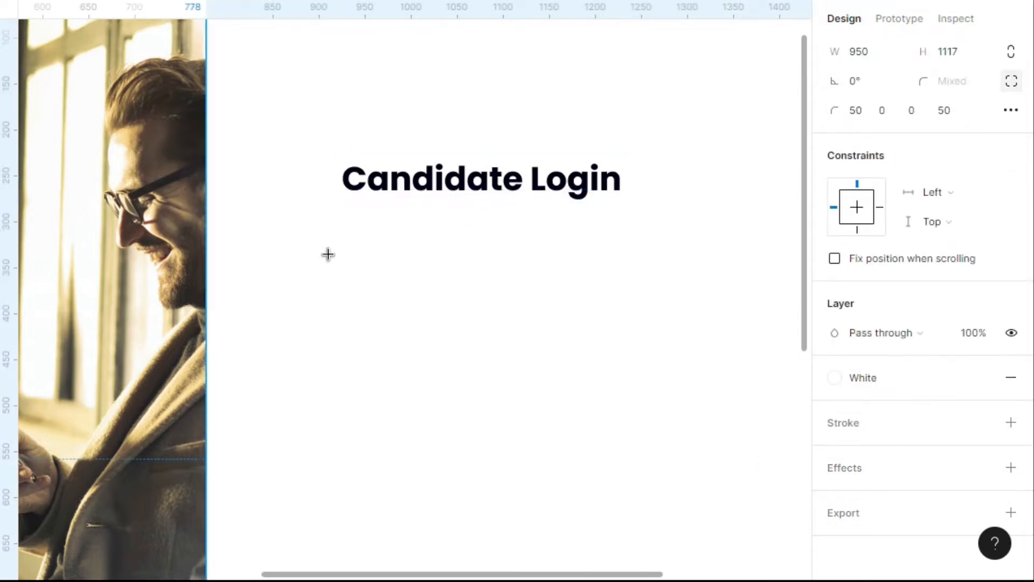
{"action": "left_click", "coordinate": [324, 280]}
{"action": "type", "text": "Ful"}
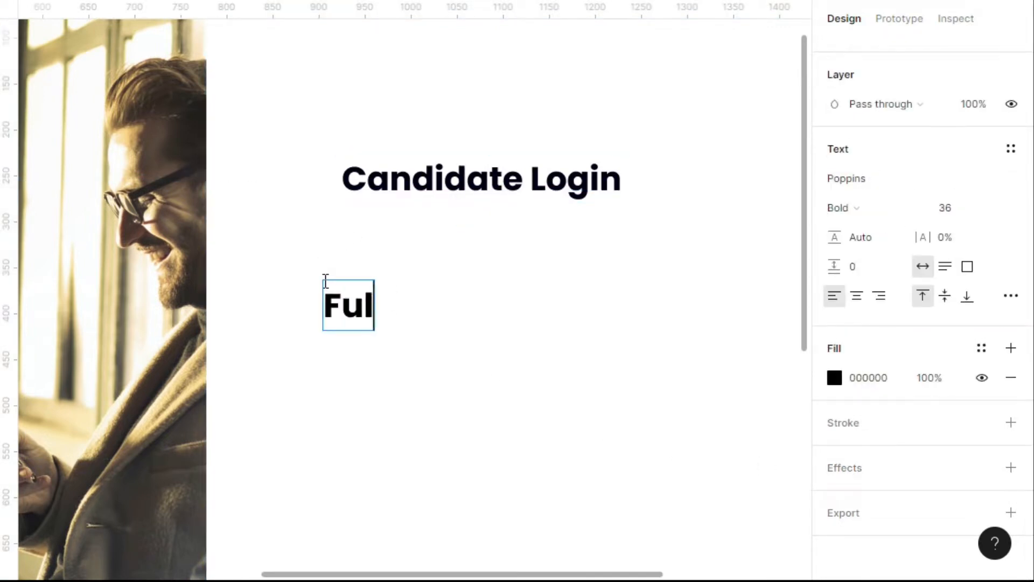
{"action": "type", "text": "l Name"}
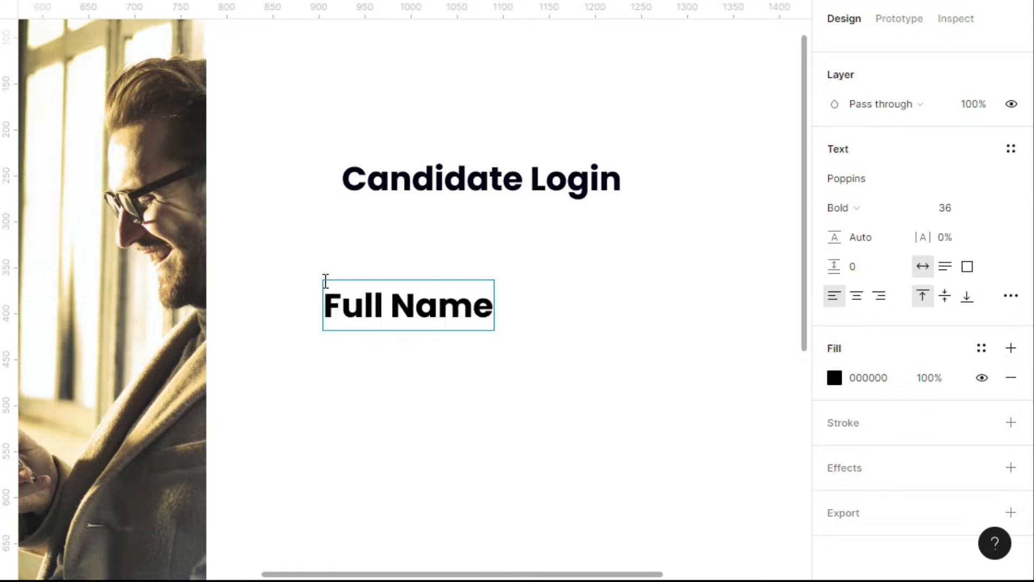
Format the "Full Name" text as Regular, size 22, with the Rich Black color style.
{"action": "key", "text": "ctrl+a"}
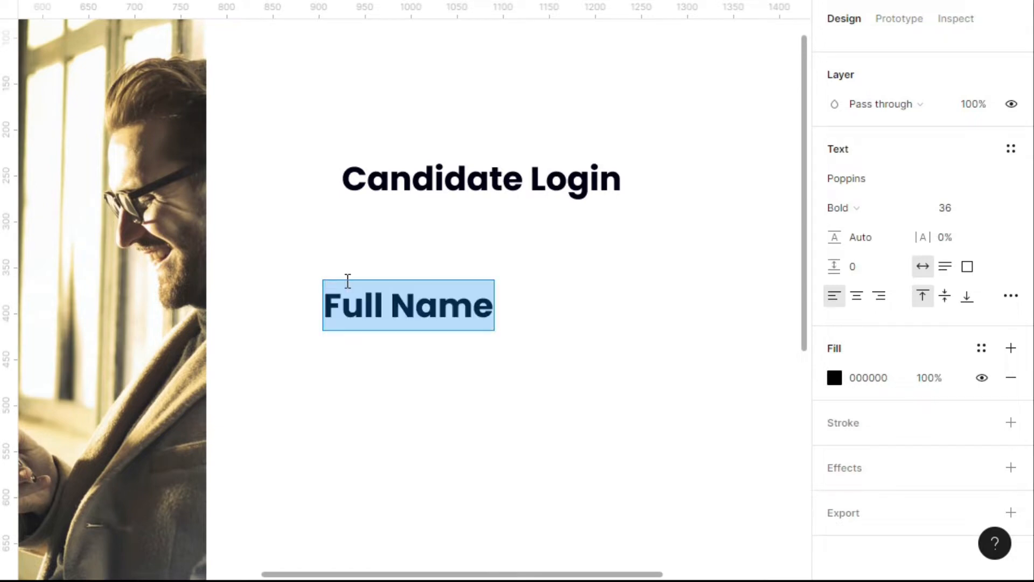
{"action": "left_click", "coordinate": [927, 208]}
{"action": "left_click", "coordinate": [916, 145]}
{"action": "left_click", "coordinate": [975, 210]}
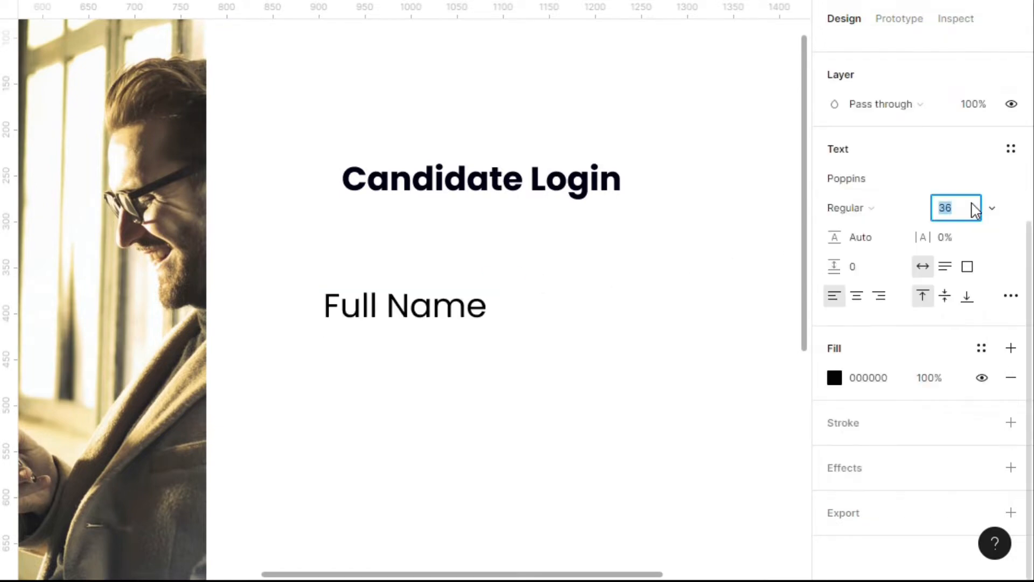
{"action": "type", "text": "22"}
{"action": "key", "text": "Return"}
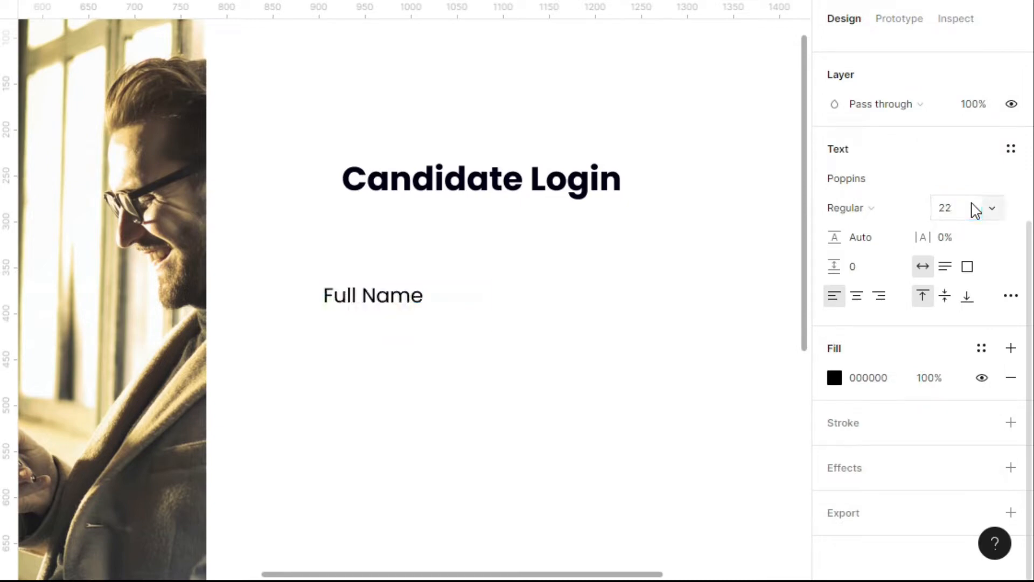
{"action": "left_click", "coordinate": [981, 347]}
{"action": "left_click", "coordinate": [850, 458]}
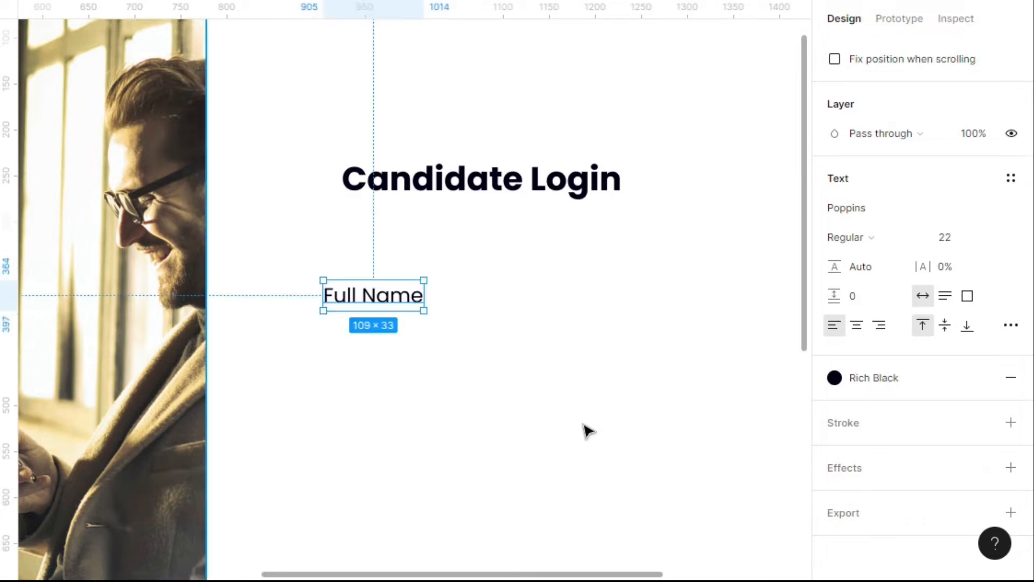
Wrap the "Full Name" text in an auto layout frame and fill it with the White color style.
{"action": "key", "text": "shift+a"}
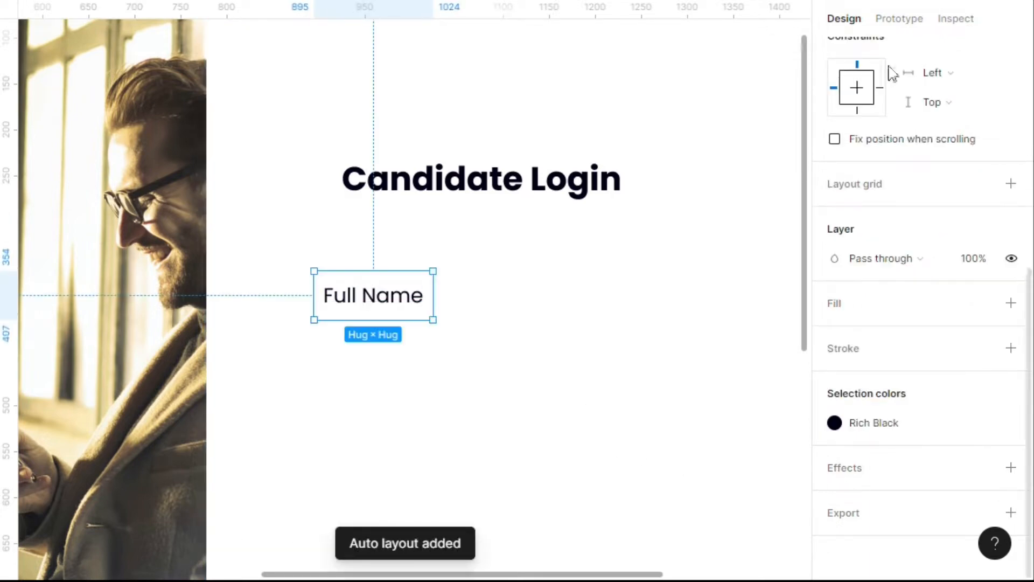
{"action": "scroll", "coordinate": [900, 81], "scroll_direction": "up", "scroll_amount": 2}
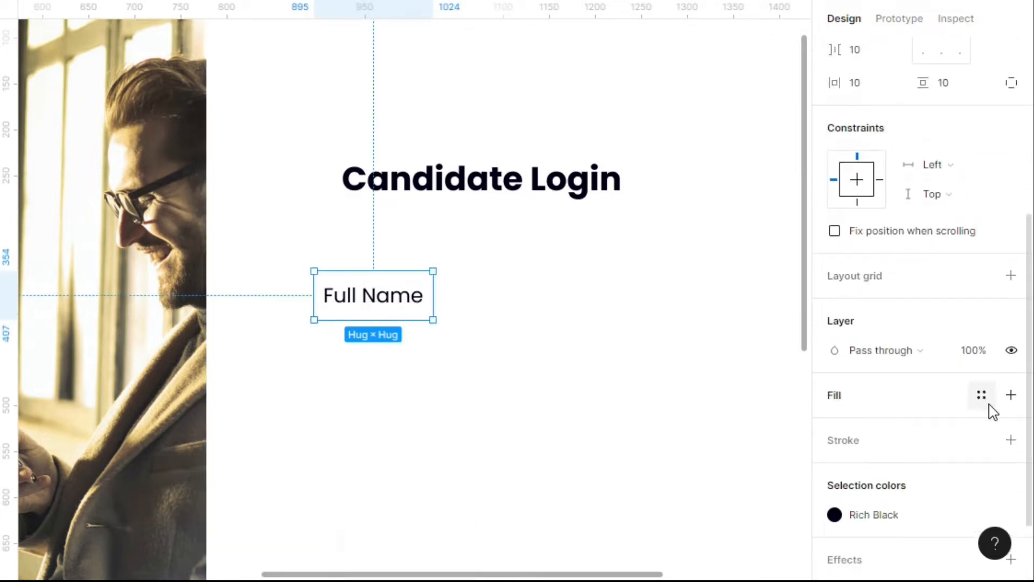
{"action": "left_click", "coordinate": [989, 405]}
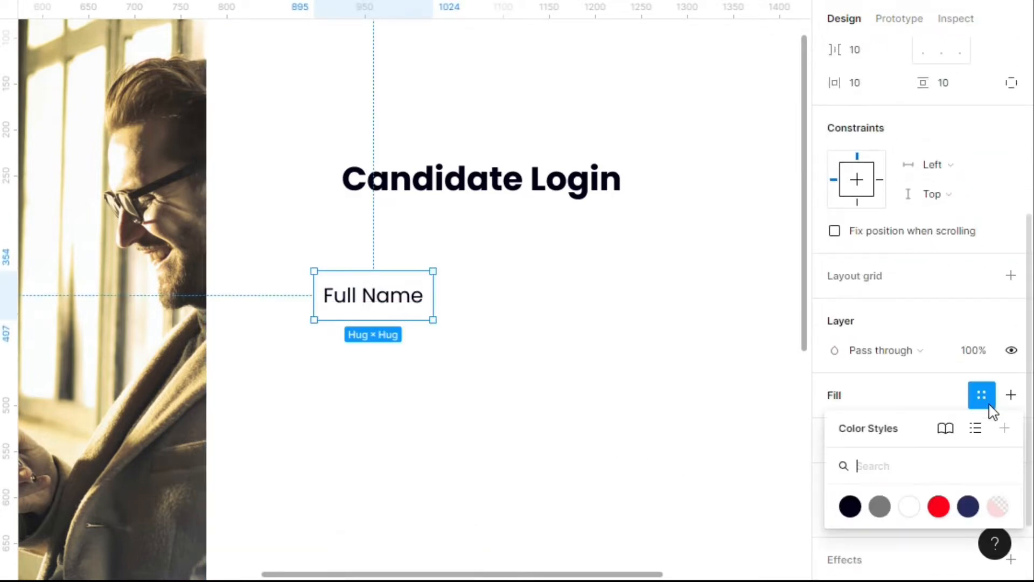
{"action": "left_click", "coordinate": [916, 509]}
Center the content of the "Full Name" label frame and set its vertical padding to 0.
{"action": "scroll", "coordinate": [833, 198], "scroll_direction": "up", "scroll_amount": 5}
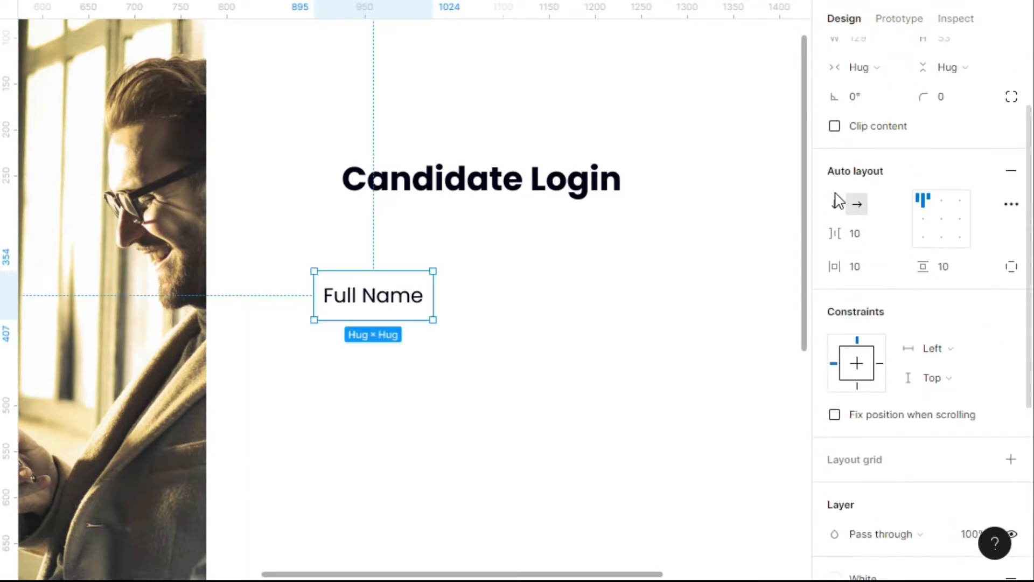
{"action": "left_click", "coordinate": [943, 317]}
{"action": "left_click", "coordinate": [951, 369]}
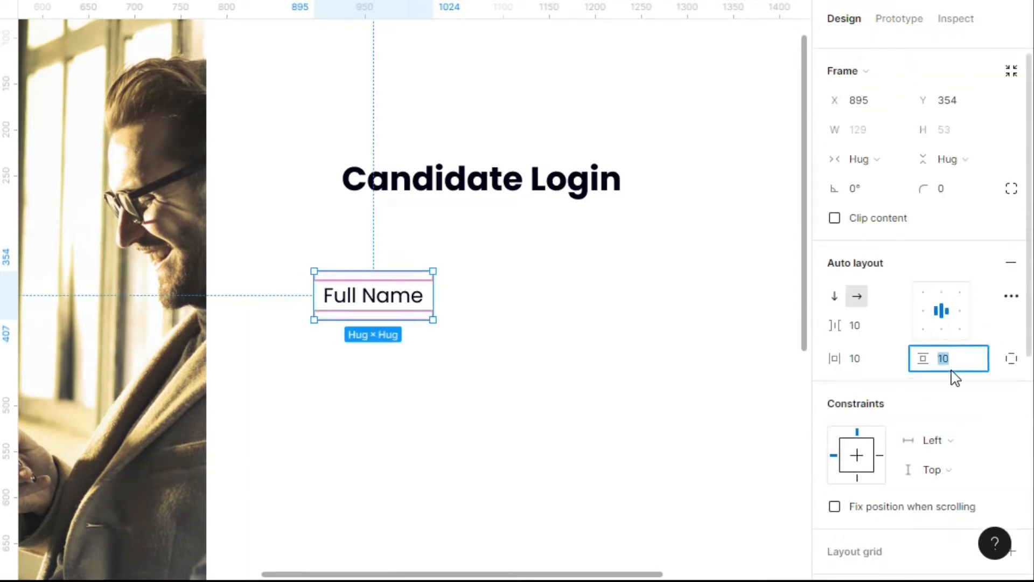
{"action": "type", "text": "0"}
{"action": "key", "text": "Return"}
Add a sample full name as placeholder text below the "Full Name" label and apply the Grey color style.
{"action": "key", "text": "t"}
{"action": "left_click", "coordinate": [328, 329]}
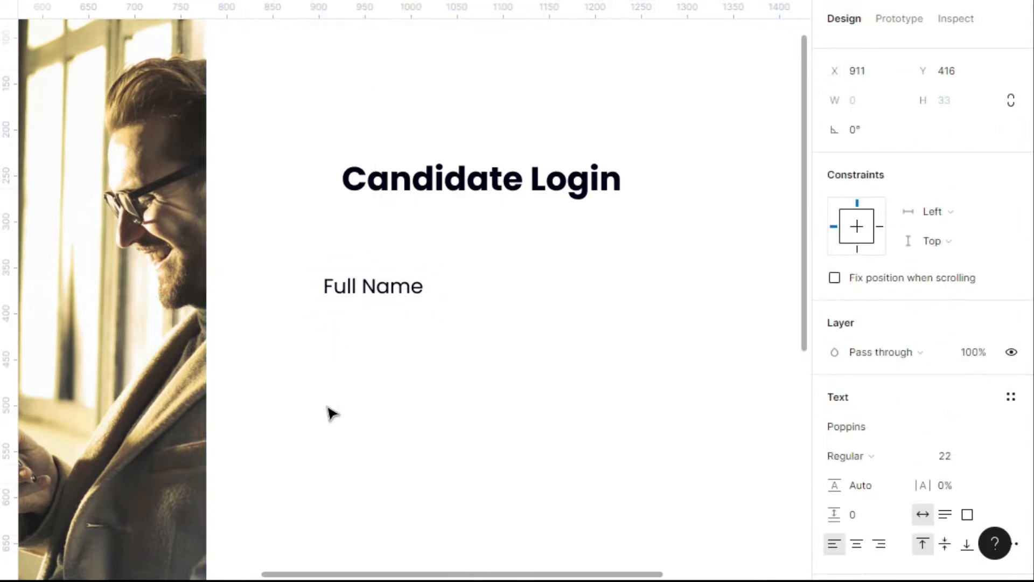
{"action": "type", "text": "Sophie Smith"}
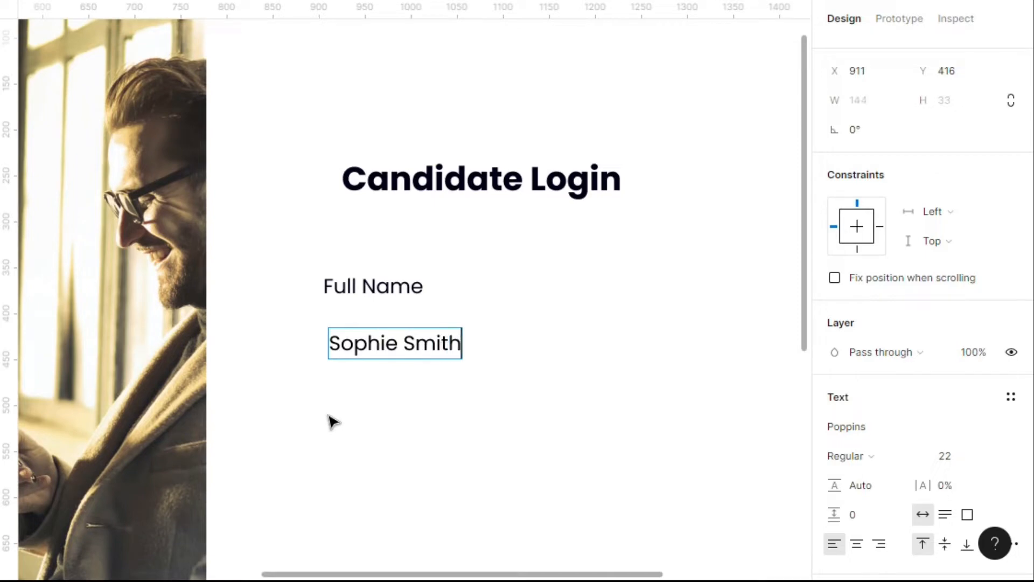
{"action": "key", "text": "ctrl+a"}
{"action": "scroll", "coordinate": [994, 471], "scroll_direction": "down", "scroll_amount": 5}
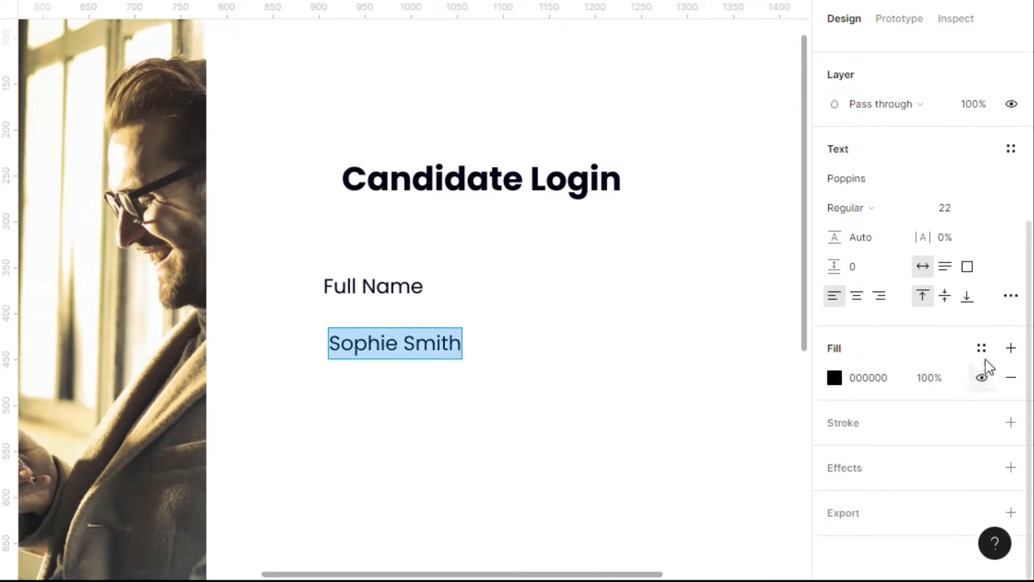
{"action": "left_click", "coordinate": [981, 348]}
{"action": "left_click", "coordinate": [880, 459]}
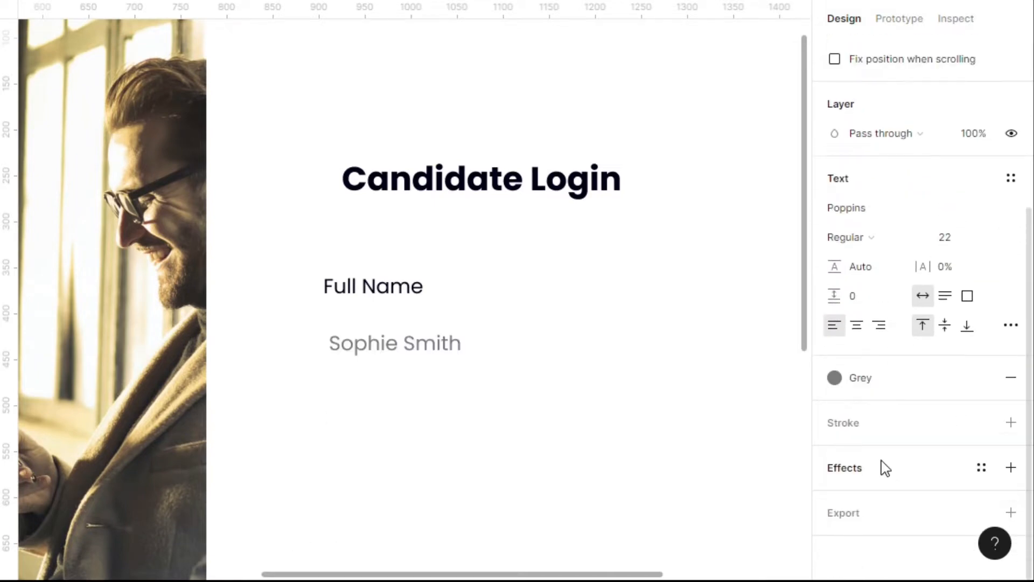
Wrap the placeholder name in an auto layout frame with a fixed width of 600 and height of 70.
{"action": "key", "text": "shift+a"}
{"action": "left_click_drag", "start_coordinate": [476, 342], "coordinate": [514, 342]}
{"action": "left_click", "coordinate": [890, 157]}
{"action": "type", "text": "600"}
{"action": "key", "text": "Return"}
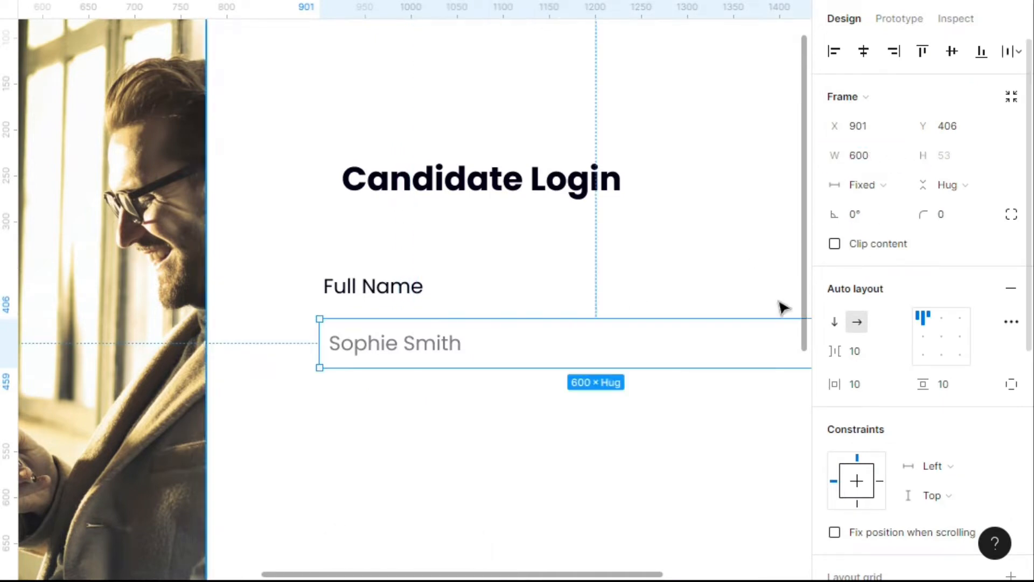
{"action": "left_click_drag", "start_coordinate": [632, 371], "coordinate": [633, 379]}
{"action": "left_click", "coordinate": [953, 157]}
{"action": "type", "text": "70"}
{"action": "key", "text": "Return"}
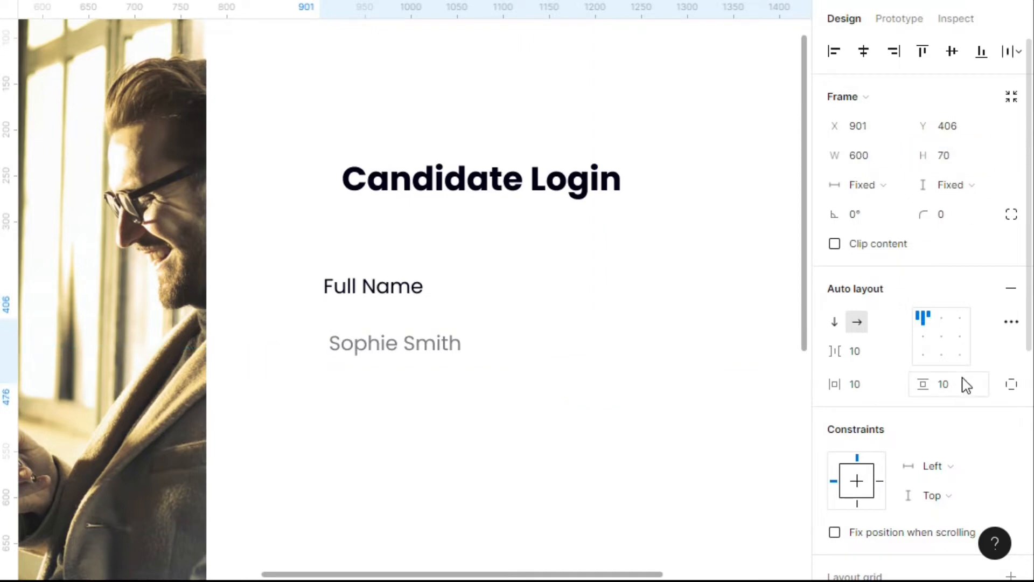
Give the placeholder frame a centered stroke of weight 2 in the Rich Black color style.
{"action": "scroll", "coordinate": [974, 432], "scroll_direction": "down", "scroll_amount": 3}
{"action": "scroll", "coordinate": [976, 434], "scroll_direction": "down", "scroll_amount": 5}
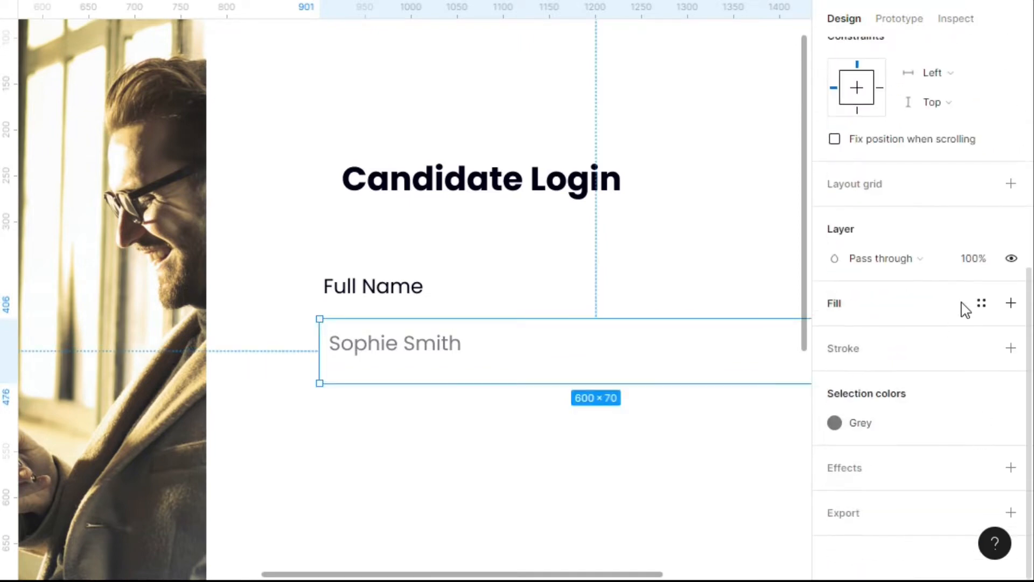
{"action": "left_click", "coordinate": [981, 348]}
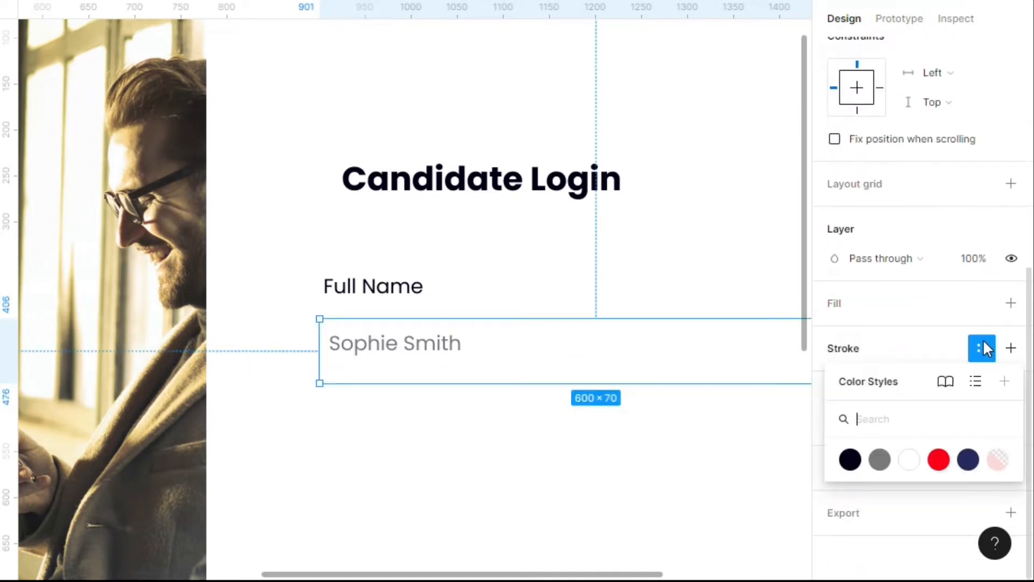
{"action": "left_click", "coordinate": [849, 459]}
{"action": "left_click", "coordinate": [943, 382]}
{"action": "type", "text": "2"}
{"action": "key", "text": "Return"}
{"action": "left_click", "coordinate": [849, 385]}
{"action": "left_click", "coordinate": [871, 351]}
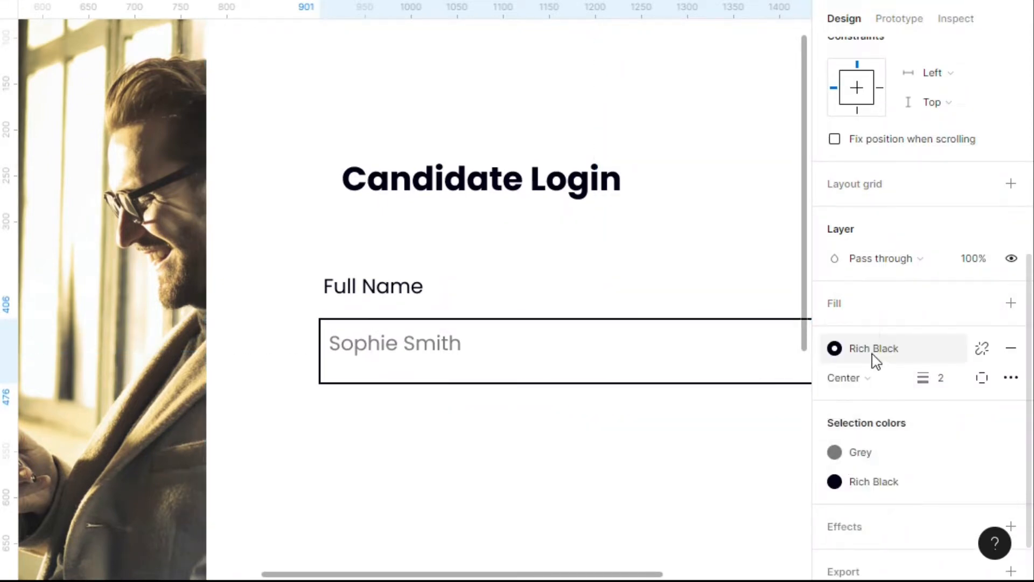
Set the input box's horizontal padding to 20 and align its placeholder text left and vertically centered.
{"action": "key", "text": "shift+a"}
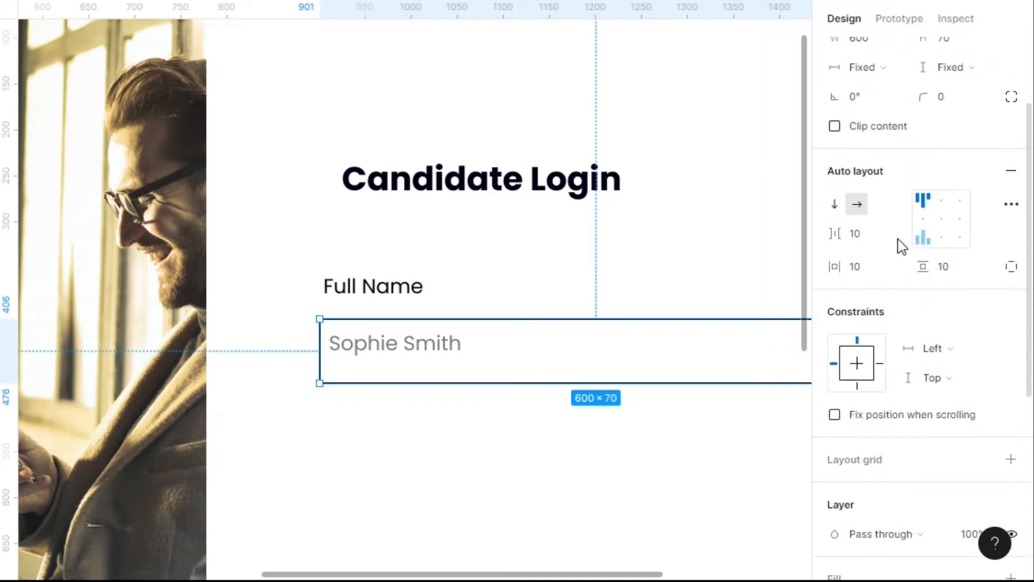
{"action": "left_click", "coordinate": [886, 271]}
{"action": "type", "text": "20"}
{"action": "key", "text": "Return"}
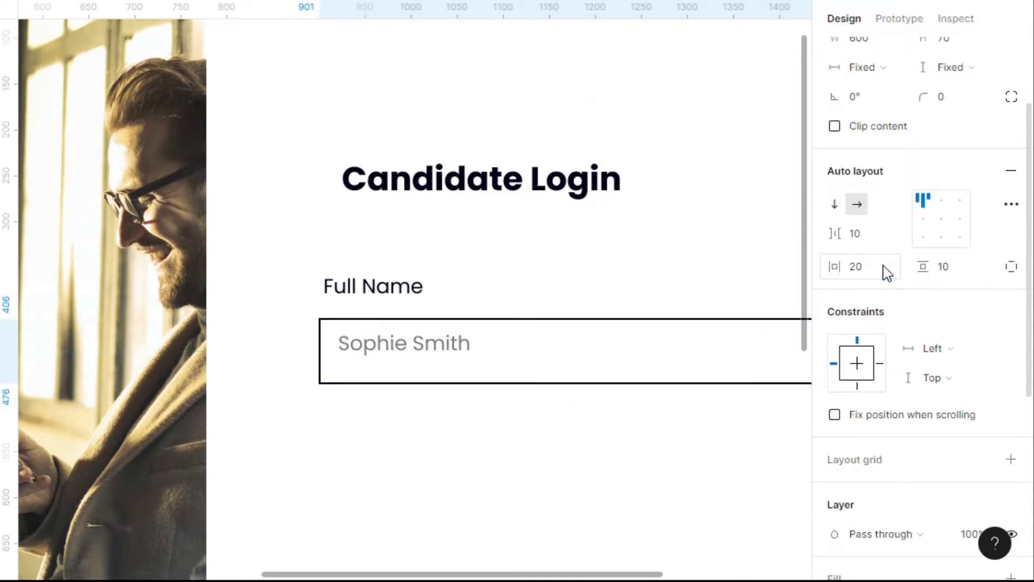
{"action": "left_click", "coordinate": [921, 225]}
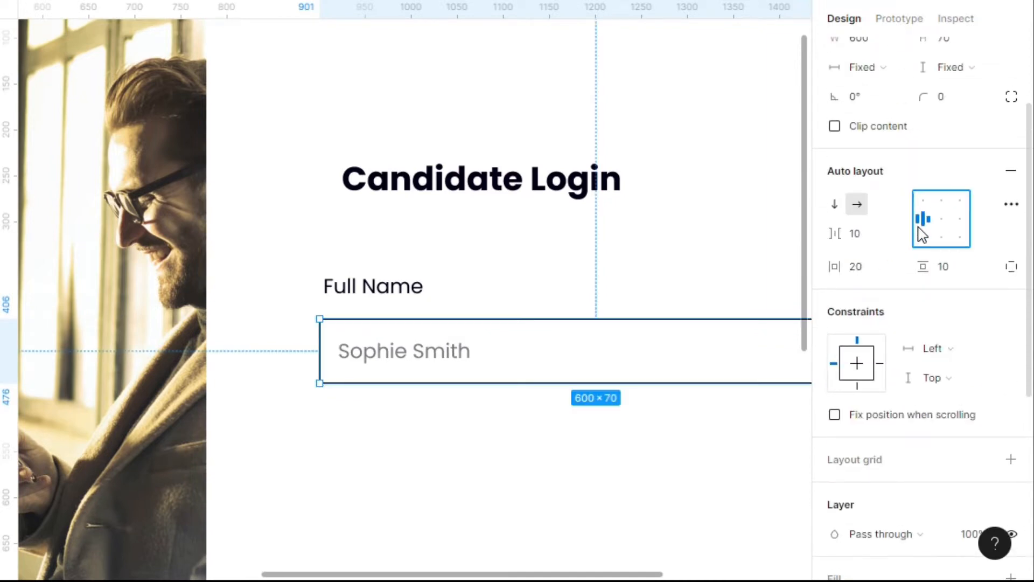
Move the "Full Name" label onto the input box's upper border near its left corner and frame both together.
{"action": "left_click", "coordinate": [368, 287]}
{"action": "left_click_drag", "start_coordinate": [365, 289], "coordinate": [380, 320]}
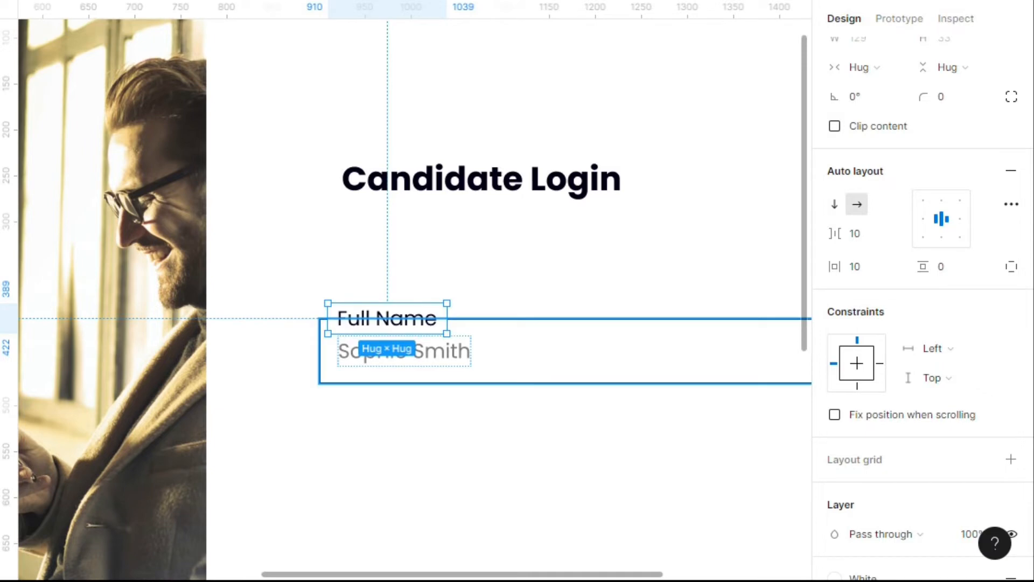
{"action": "left_click", "coordinate": [399, 364], "text": "shift"}
{"action": "key", "text": "ctrl+alt+g"}
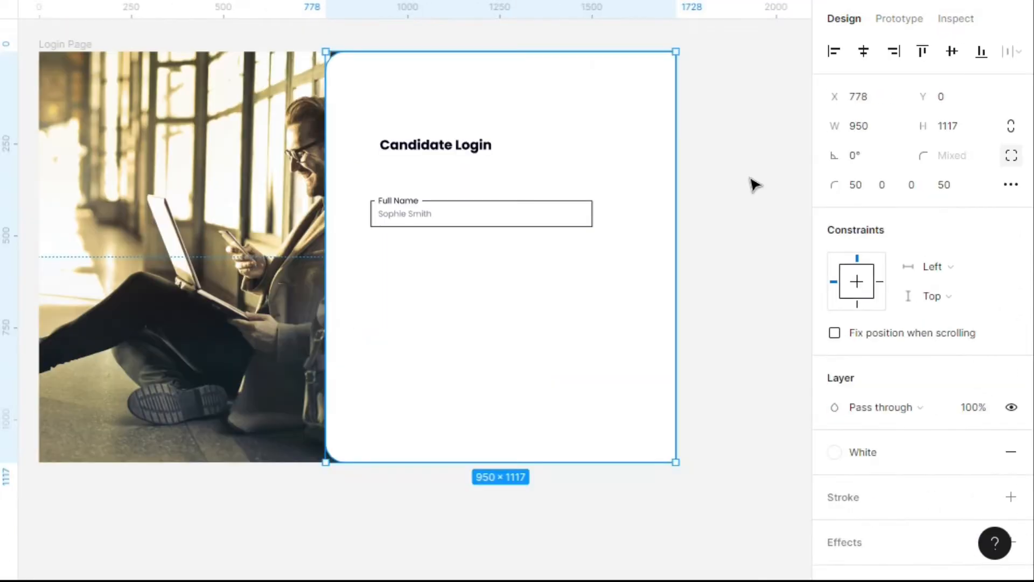
Duplicate the Full Name field, place the copy directly below it and change its label to "Email".
{"action": "scroll", "coordinate": [754, 185], "scroll_direction": "down", "scroll_amount": 1}
{"action": "left_click", "coordinate": [520, 209]}
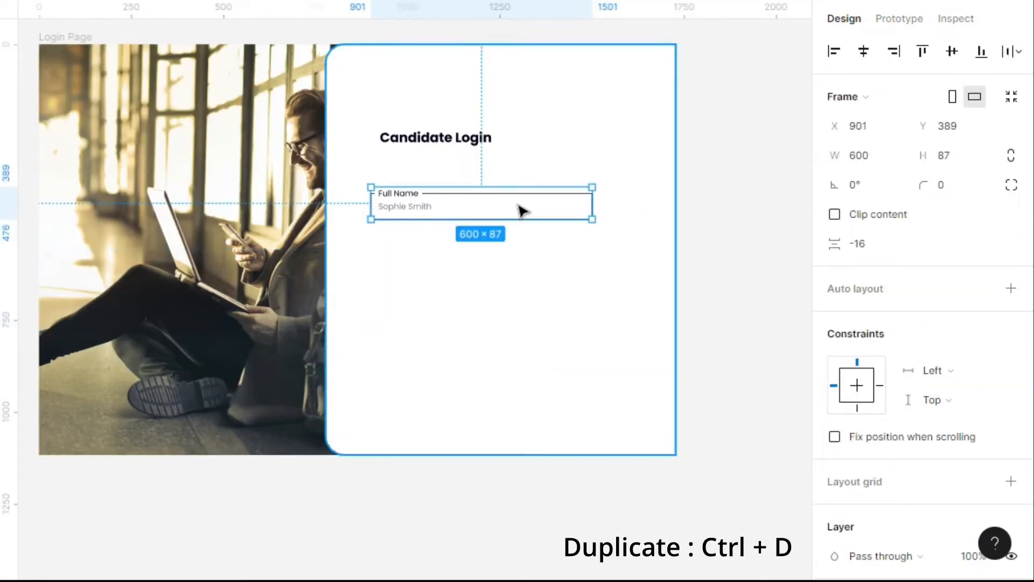
{"action": "key", "text": "ctrl+d"}
{"action": "left_click_drag", "start_coordinate": [520, 209], "coordinate": [521, 255]}
{"action": "double_click", "coordinate": [409, 244]}
{"action": "double_click", "coordinate": [410, 246]}
{"action": "type", "text": "Emai"}
Replace the Email field's placeholder text with a sample e-mail address.
{"action": "double_click", "coordinate": [409, 252]}
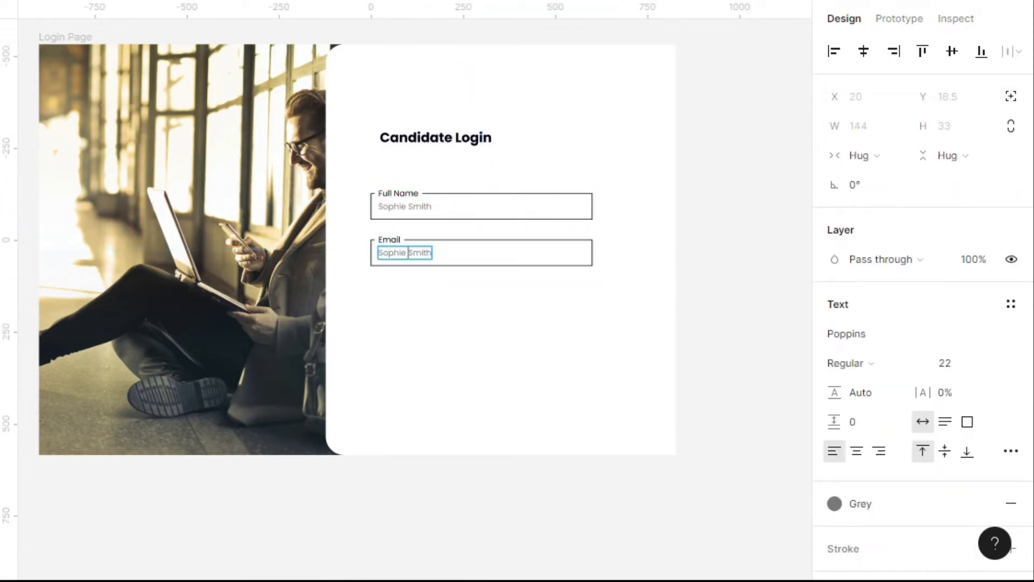
{"action": "type", "text": "ss"}
{"action": "key", "text": "Escape"}
{"action": "key", "text": "Escape"}
Duplicate the Email field, place the copy directly below it and change its label to "Password".
{"action": "key", "text": "ctrl+d"}
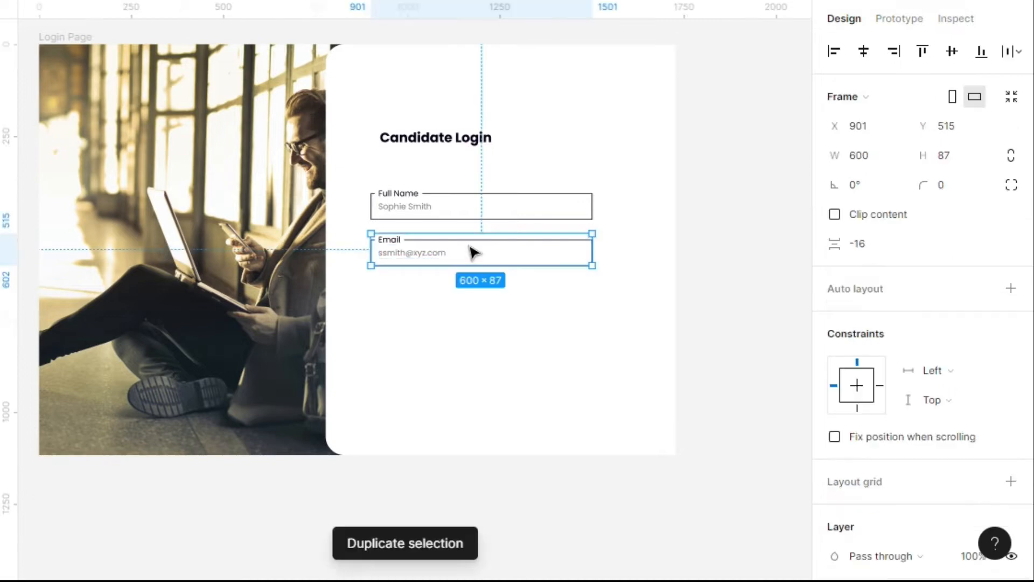
{"action": "left_click_drag", "start_coordinate": [471, 292], "coordinate": [404, 295]}
{"action": "double_click", "coordinate": [402, 291]}
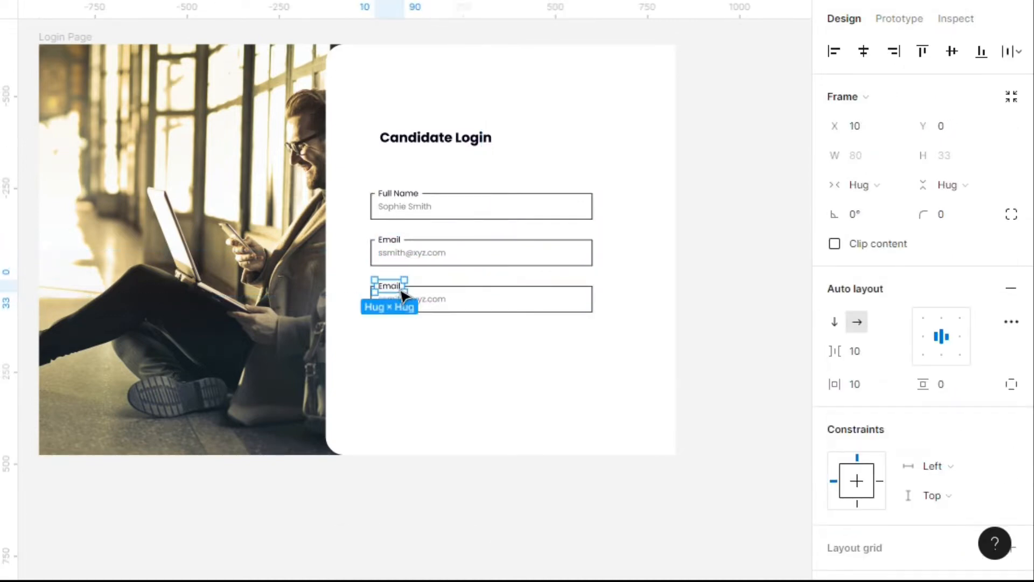
{"action": "double_click", "coordinate": [401, 291]}
{"action": "type", "text": "Passwor"}
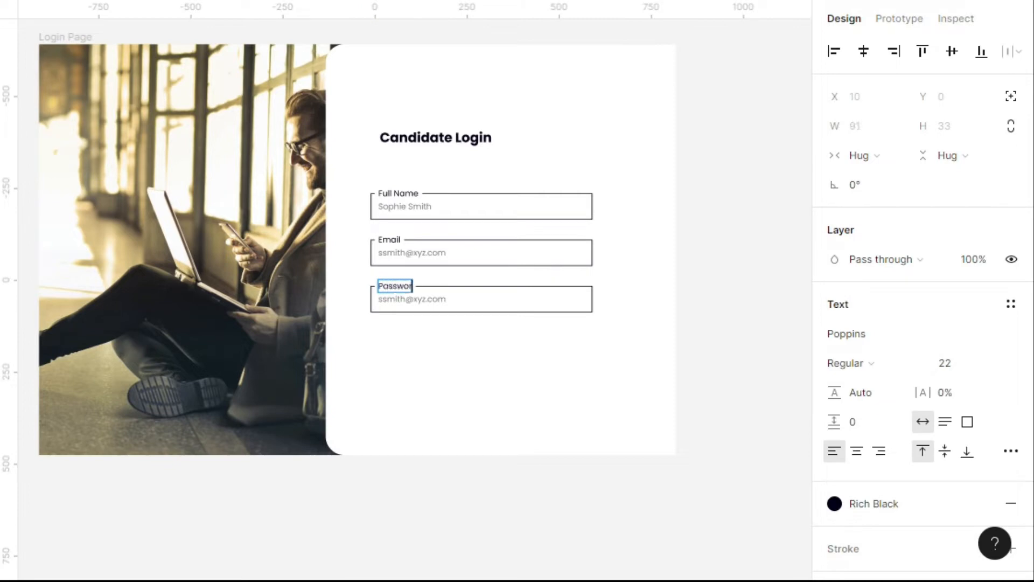
{"action": "key", "text": "Escape"}
Draw an 11 × 11 circle in the Grey color style below the Password field and repeat it into a row of eight.
{"action": "scroll", "coordinate": [404, 322], "scroll_direction": "up", "scroll_amount": 5}
{"action": "key", "text": "o"}
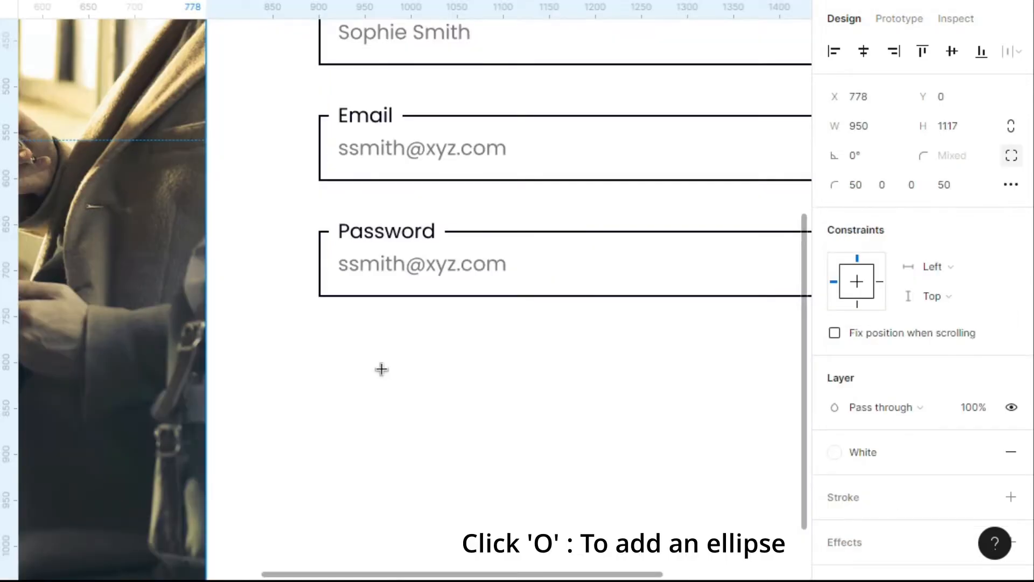
{"action": "left_click", "coordinate": [381, 367]}
{"action": "left_click_drag", "start_coordinate": [395, 377], "coordinate": [397, 386]}
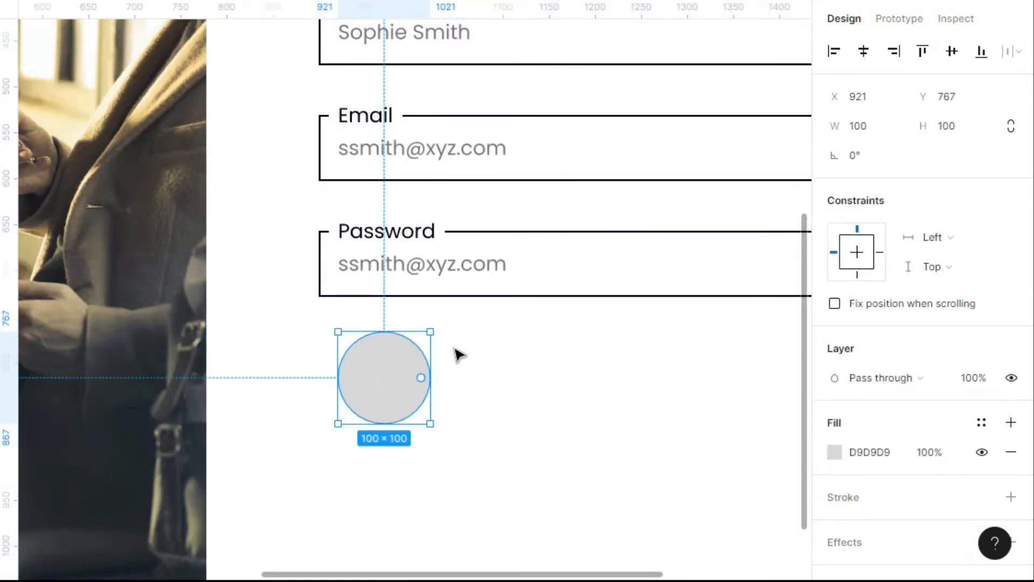
{"action": "left_click", "coordinate": [1015, 129]}
{"action": "left_click", "coordinate": [890, 138]}
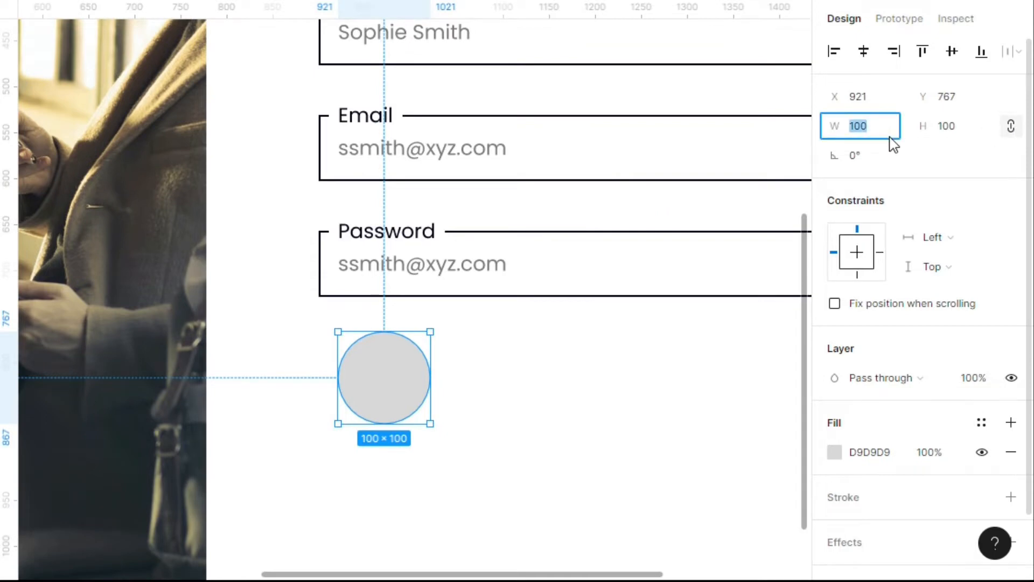
{"action": "key", "text": "Return"}
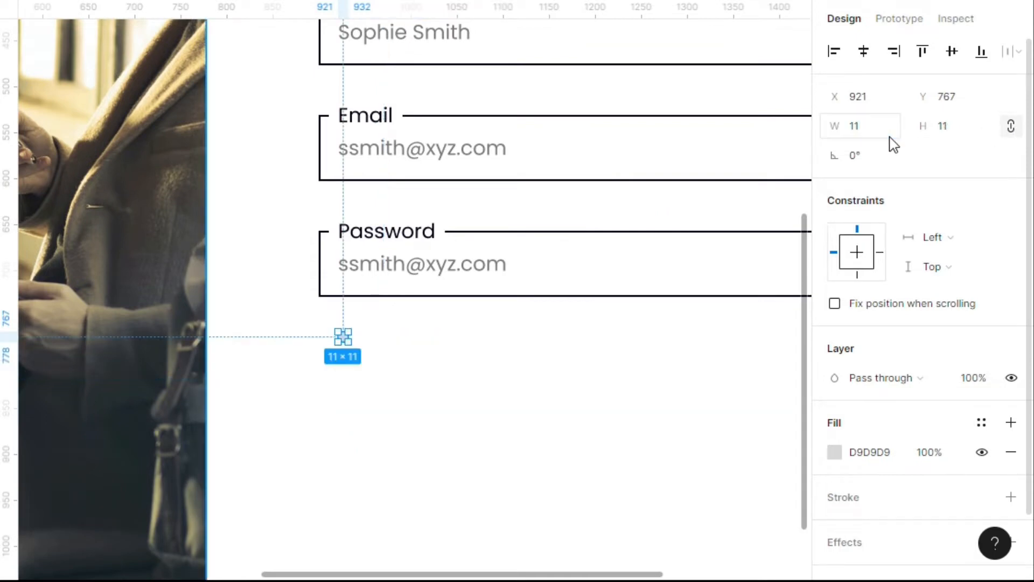
{"action": "left_click", "coordinate": [983, 423]}
{"action": "left_click", "coordinate": [880, 515]}
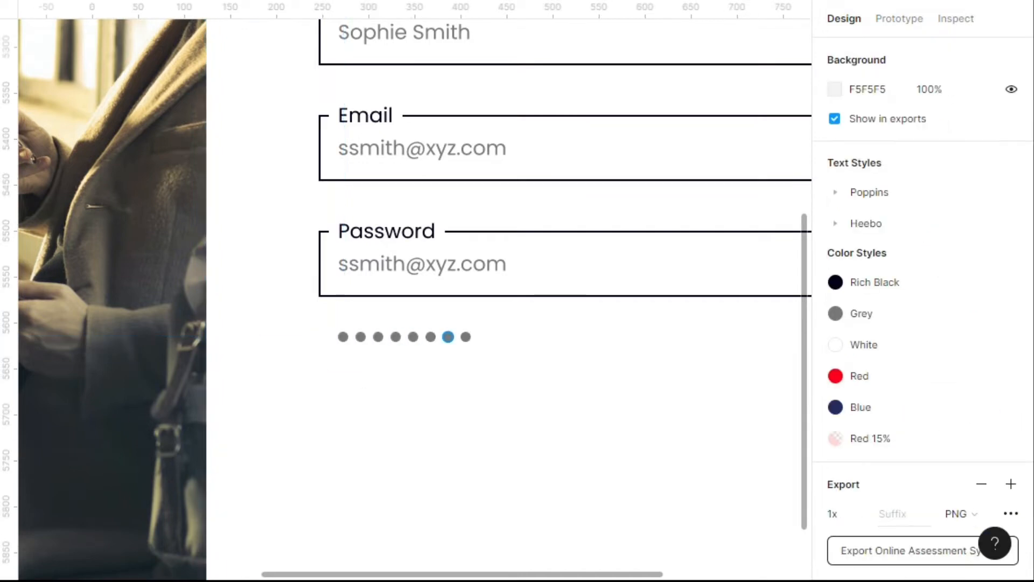
Combine the eight grey dots into a horizontal auto layout frame with a spacing of 4 between items.
{"action": "left_click", "coordinate": [465, 337]}
{"action": "left_click", "coordinate": [343, 336], "text": "shift"}
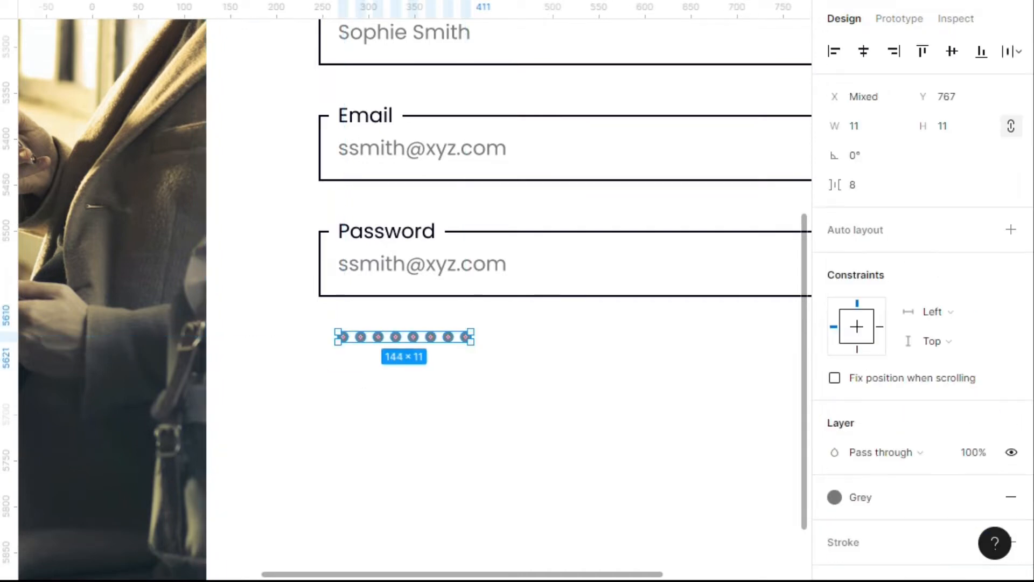
{"action": "key", "text": "shift+a"}
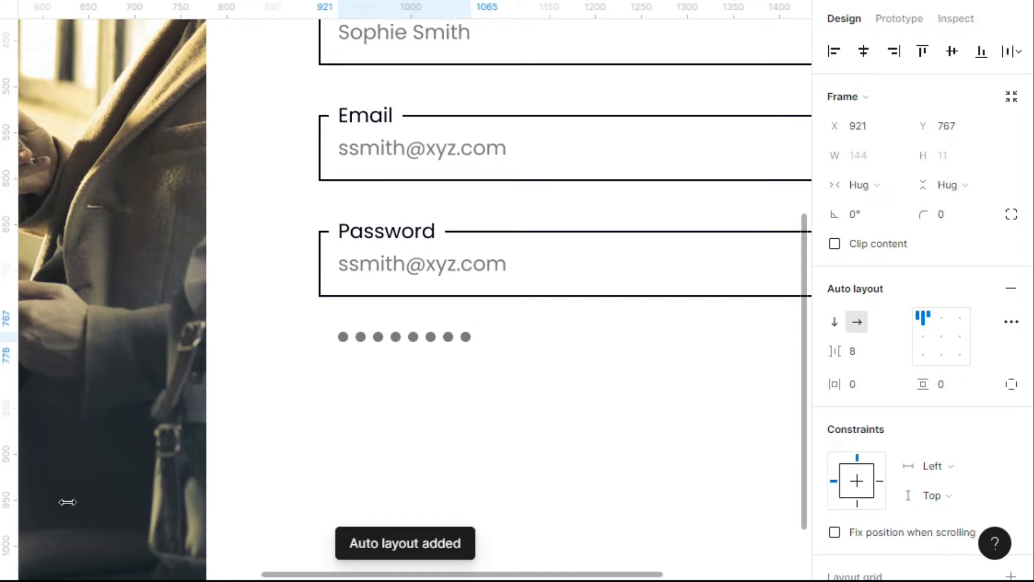
{"action": "left_click", "coordinate": [870, 363]}
{"action": "type", "text": "4"}
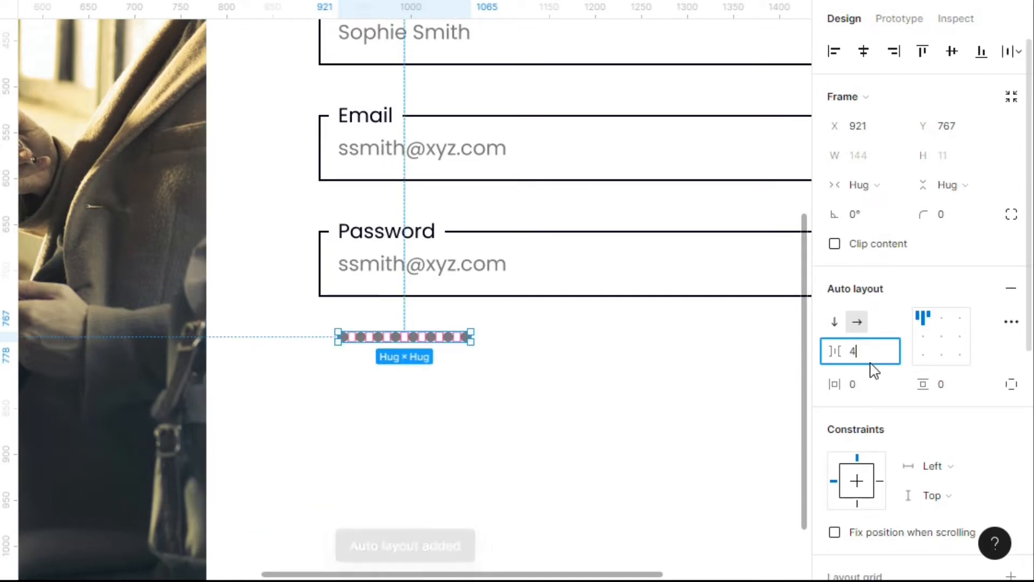
{"action": "key", "text": "Return"}
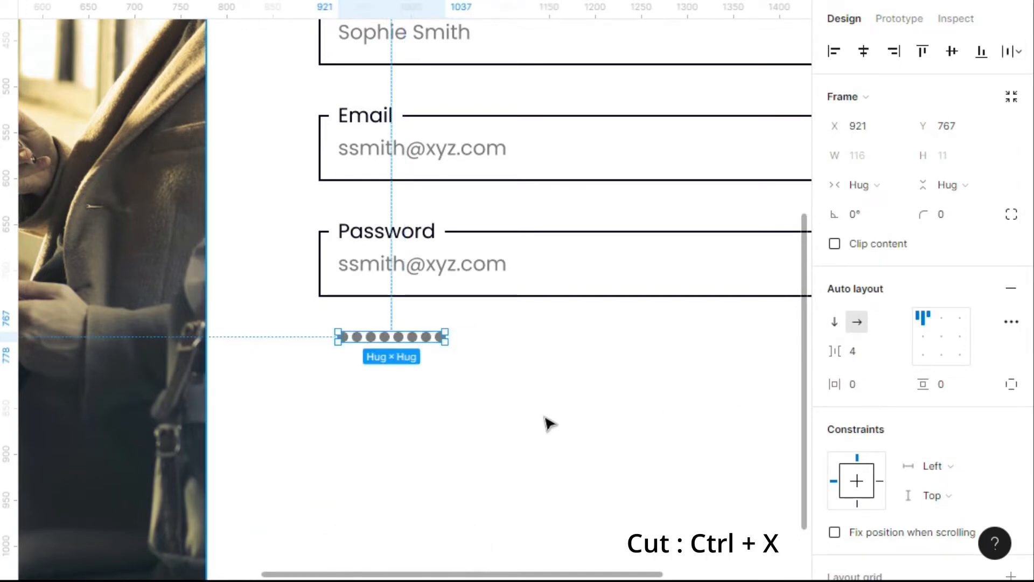
Cut the row of dots and paste it to replace the placeholder text in the Password field.
{"action": "key", "text": "ctrl+x"}
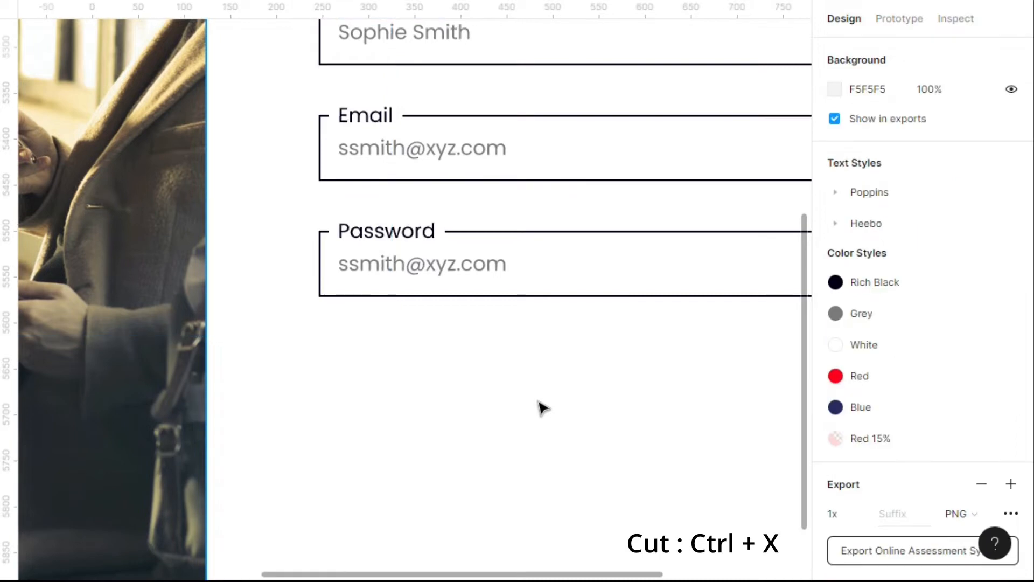
{"action": "left_click", "coordinate": [487, 273]}
{"action": "double_click", "coordinate": [487, 274]}
{"action": "double_click", "coordinate": [488, 274]}
{"action": "key", "text": "ctrl+shift+r"}
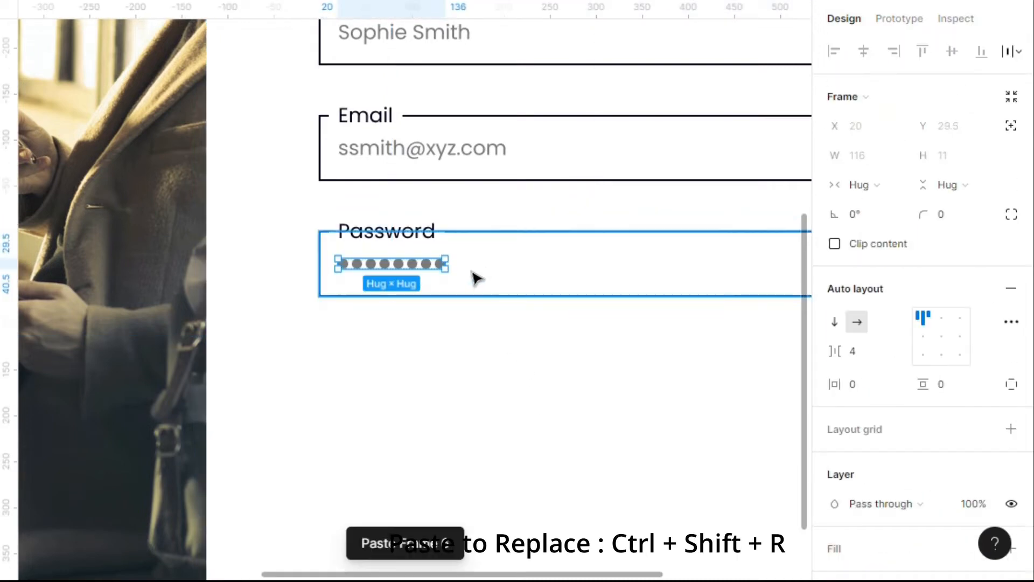
Add the crossed-out eye icon to the Password field and adjust the item spacing so it sits at the end opposite the dots.
{"action": "key", "text": "ctrl+v"}
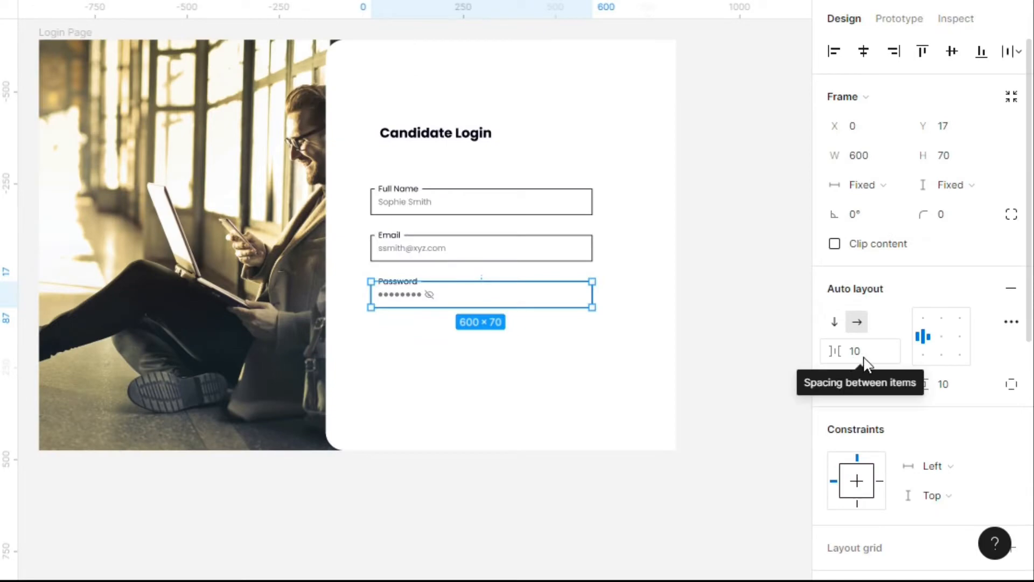
{"action": "left_click", "coordinate": [864, 357]}
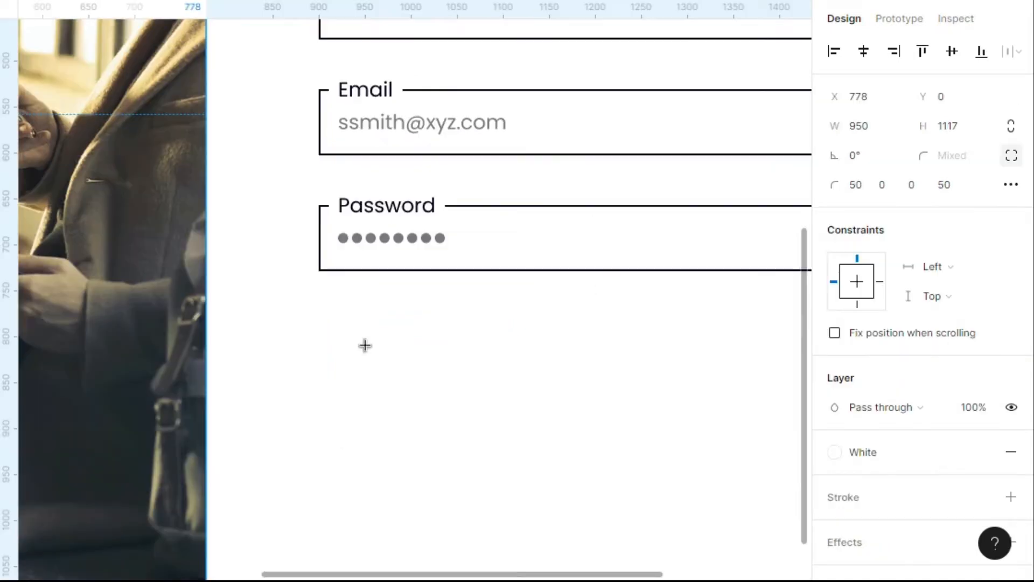
Add the text "LOGIN" below the Password field and style it Bold at size 24.
{"action": "left_click", "coordinate": [364, 345]}
{"action": "type", "text": "L"}
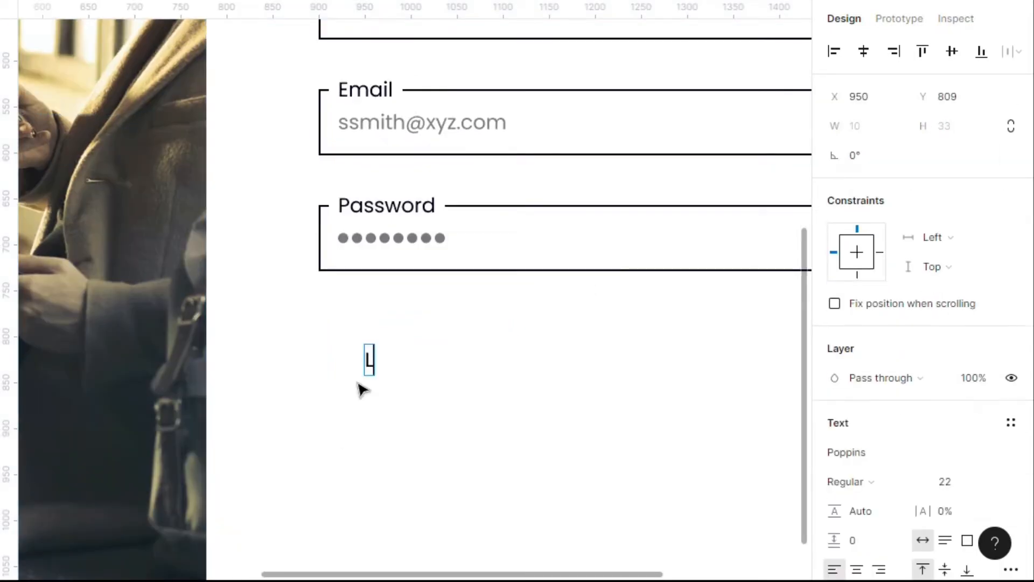
{"action": "type", "text": "OGIN"}
{"action": "key", "text": "ctrl+a"}
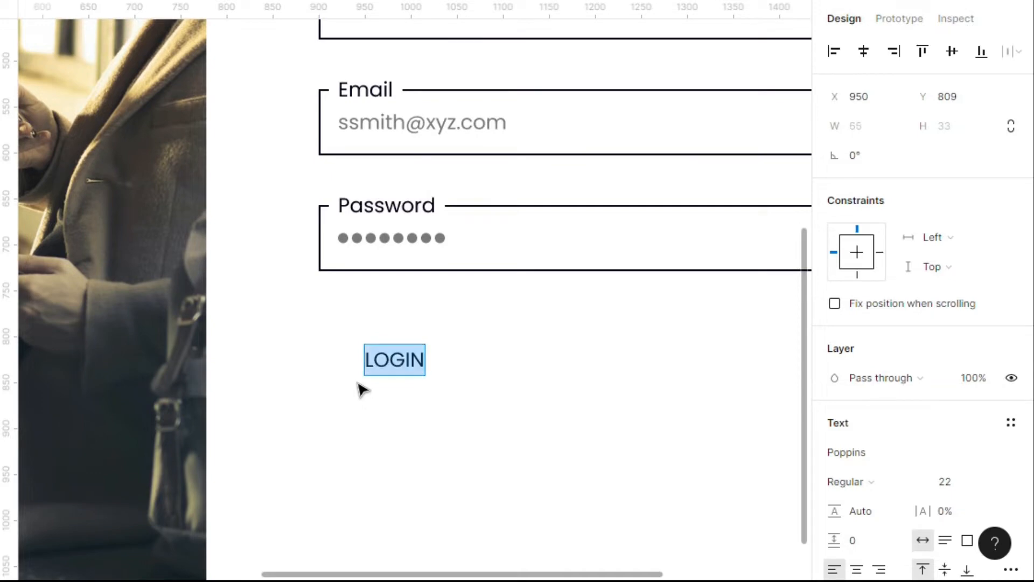
{"action": "key", "text": "Escape"}
{"action": "left_click", "coordinate": [884, 484]}
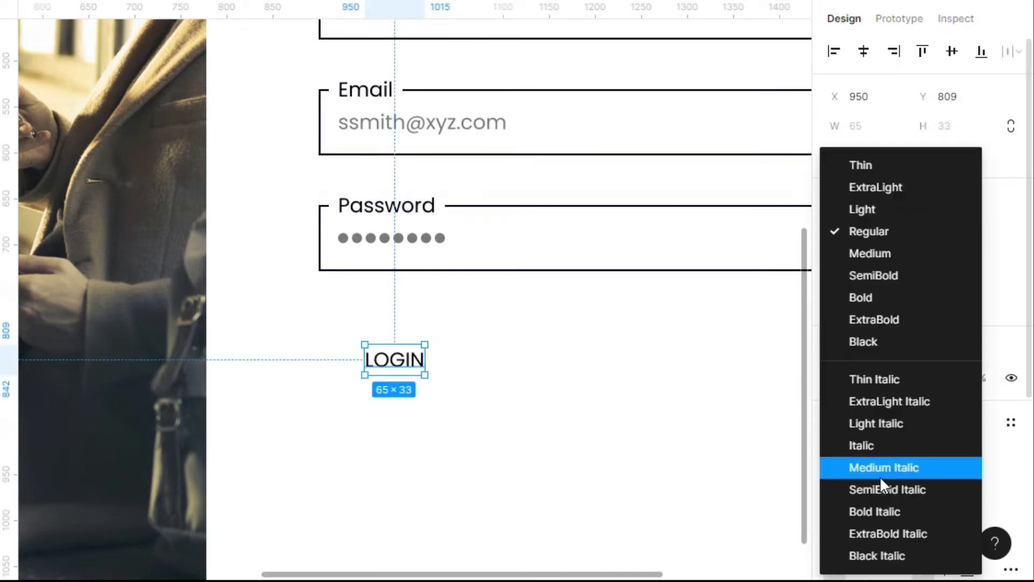
{"action": "left_click", "coordinate": [910, 298]}
{"action": "left_click", "coordinate": [955, 491]}
{"action": "type", "text": "24"}
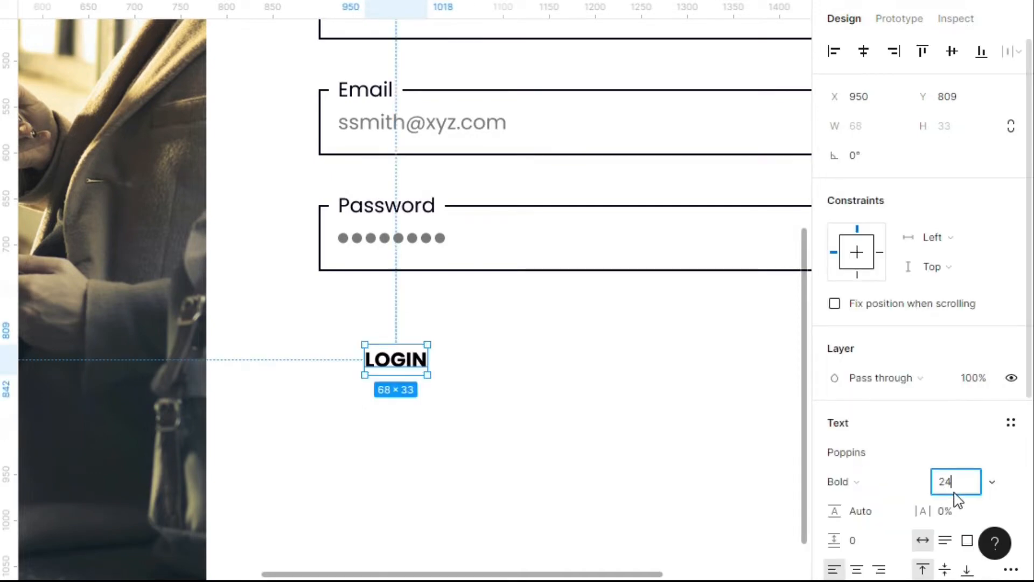
{"action": "key", "text": "Return"}
Wrap the LOGIN text in an auto layout frame and fill the frame with the Blue color style.
{"action": "key", "text": "shift+a"}
{"action": "scroll", "coordinate": [942, 377], "scroll_direction": "down", "scroll_amount": 5}
{"action": "left_click", "coordinate": [982, 304]}
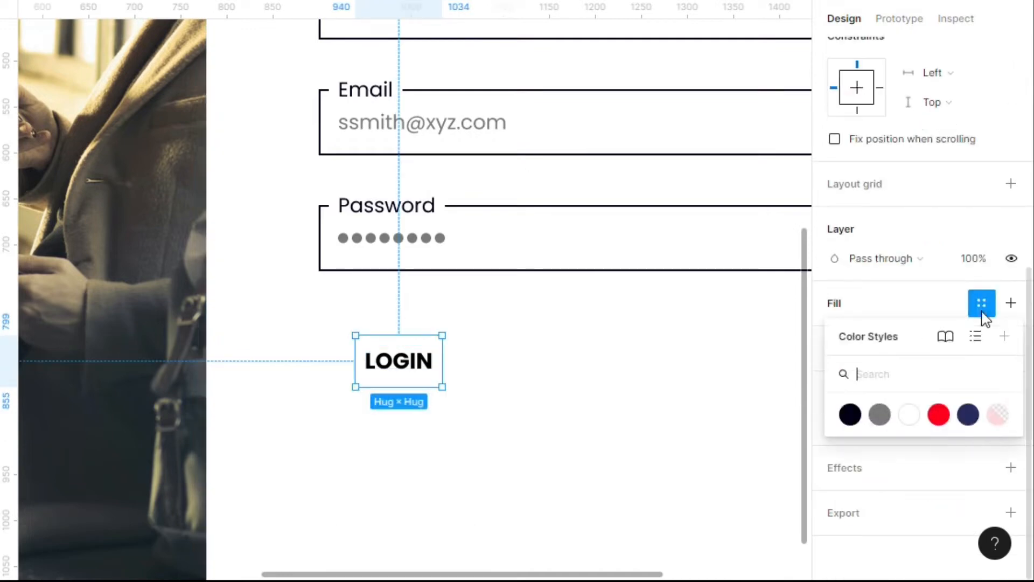
{"action": "left_click", "coordinate": [969, 416]}
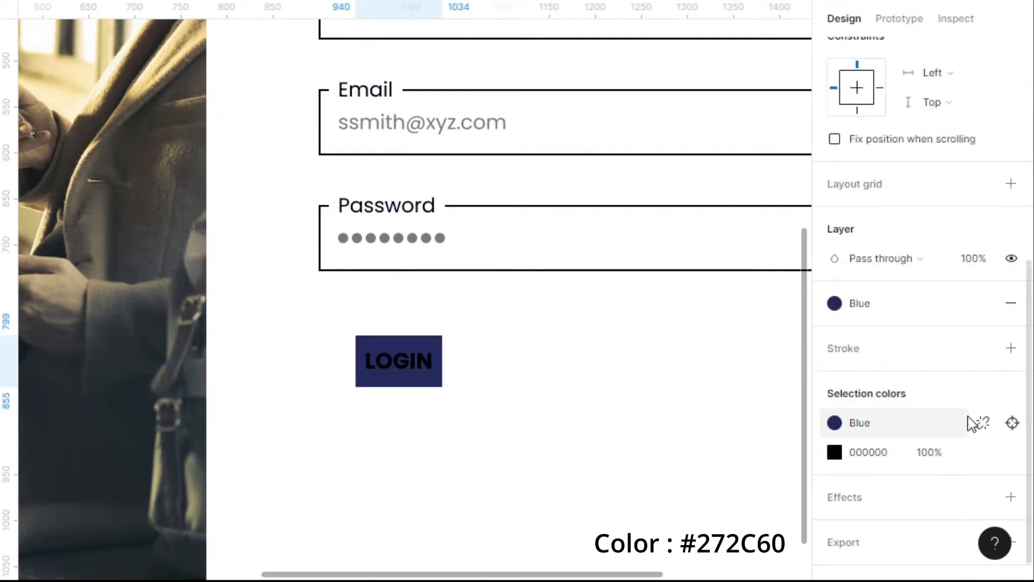
Resize the LOGIN button frame to a fixed width of 600 and a fixed height of 70.
{"action": "left_click_drag", "start_coordinate": [442, 344], "coordinate": [533, 345]}
{"action": "scroll", "coordinate": [919, 207], "scroll_direction": "up", "scroll_amount": 5}
{"action": "left_click", "coordinate": [878, 138]}
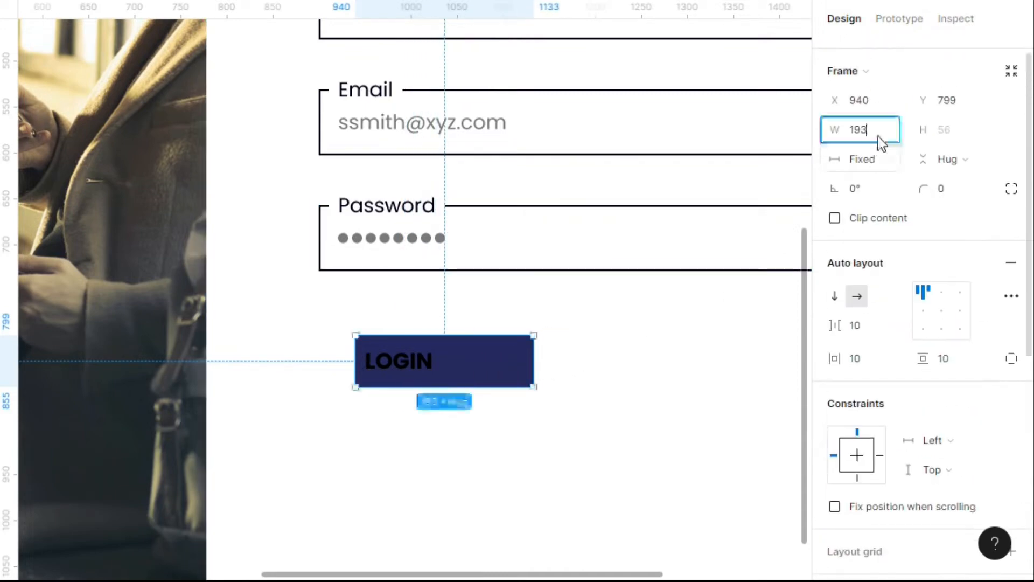
{"action": "type", "text": "600"}
{"action": "key", "text": "Return"}
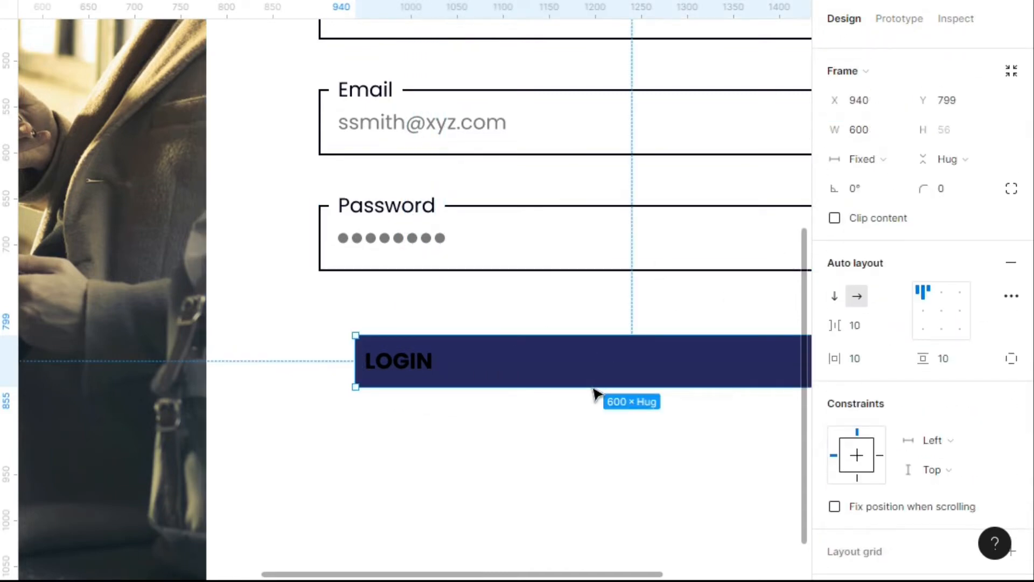
{"action": "left_click_drag", "start_coordinate": [595, 388], "coordinate": [595, 396]}
{"action": "left_click", "coordinate": [950, 142]}
{"action": "type", "text": "70"}
{"action": "key", "text": "Return"}
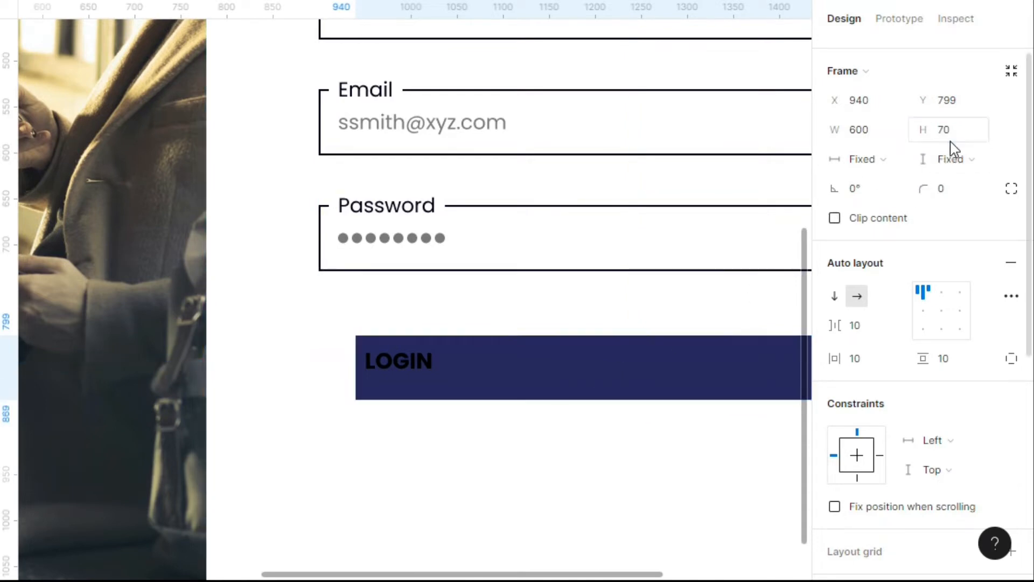
Center the label in the LOGIN button and set its item spacing and its horizontal and vertical padding to 0.
{"action": "left_click", "coordinate": [941, 311]}
{"action": "left_click", "coordinate": [892, 339]}
{"action": "type", "text": "0"}
{"action": "left_click", "coordinate": [878, 360]}
{"action": "type", "text": "0"}
{"action": "left_click", "coordinate": [972, 370]}
{"action": "key", "text": "Return"}
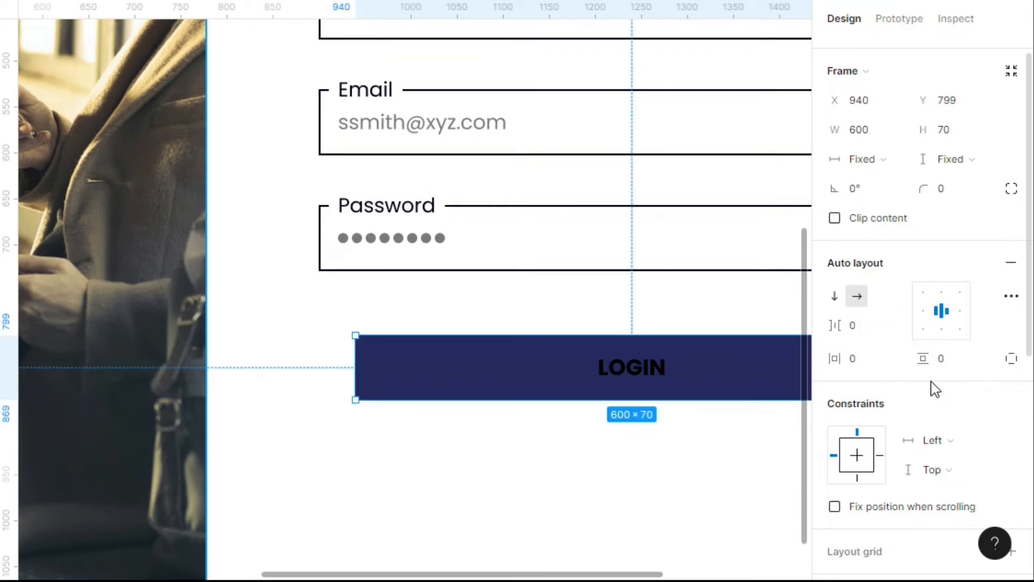
Set the LOGIN button's corner radius to 10.
{"action": "left_click", "coordinate": [962, 196]}
{"action": "type", "text": "1"}
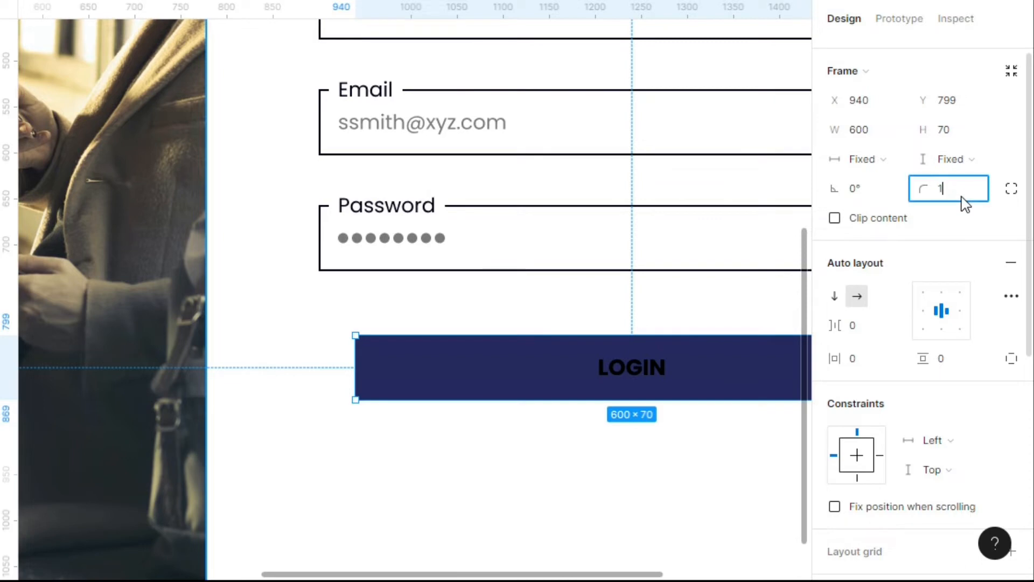
{"action": "type", "text": "0"}
{"action": "key", "text": "Return"}
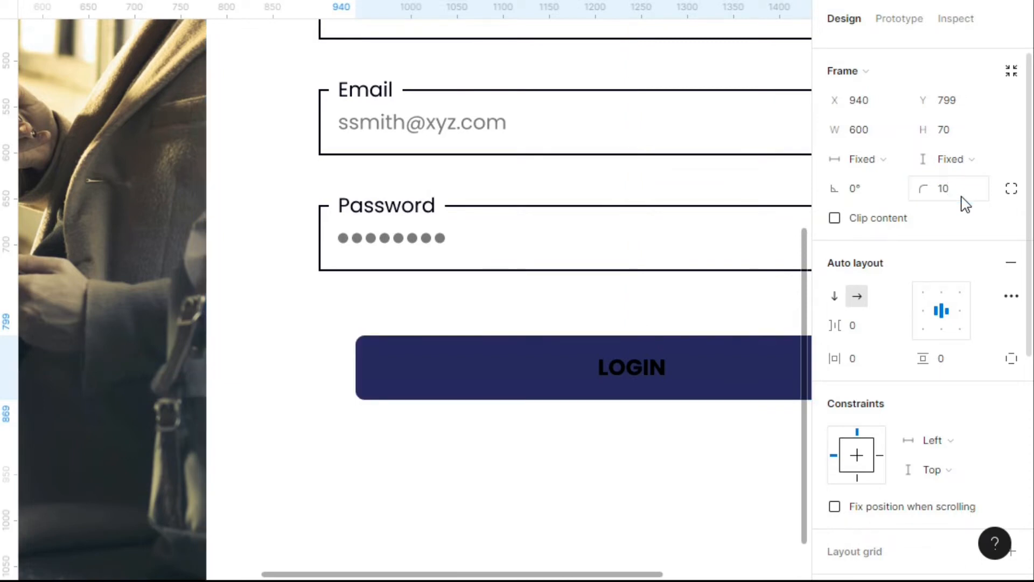
Apply the White color style to the LOGIN label inside the button.
{"action": "double_click", "coordinate": [635, 372]}
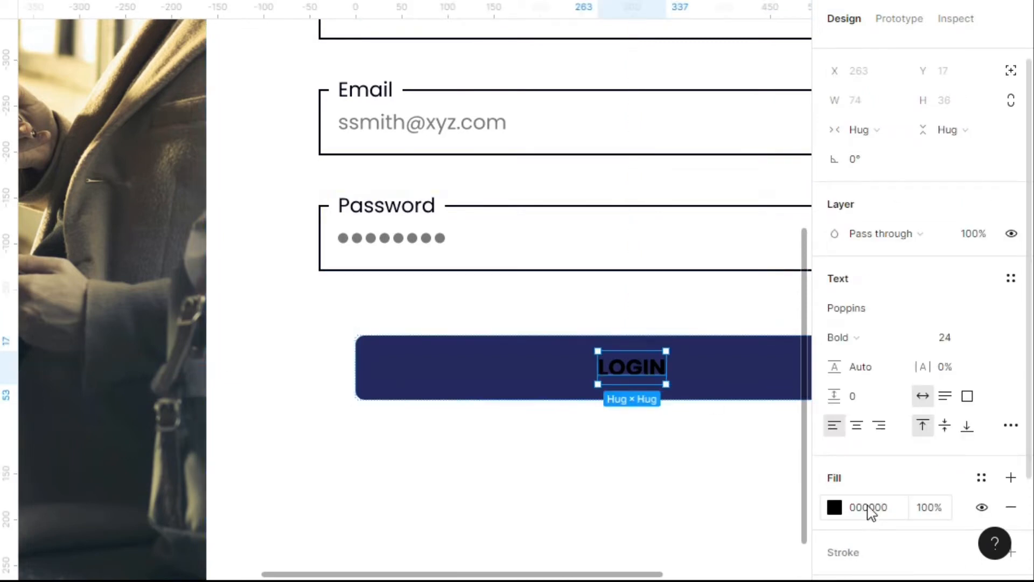
{"action": "left_click", "coordinate": [981, 478]}
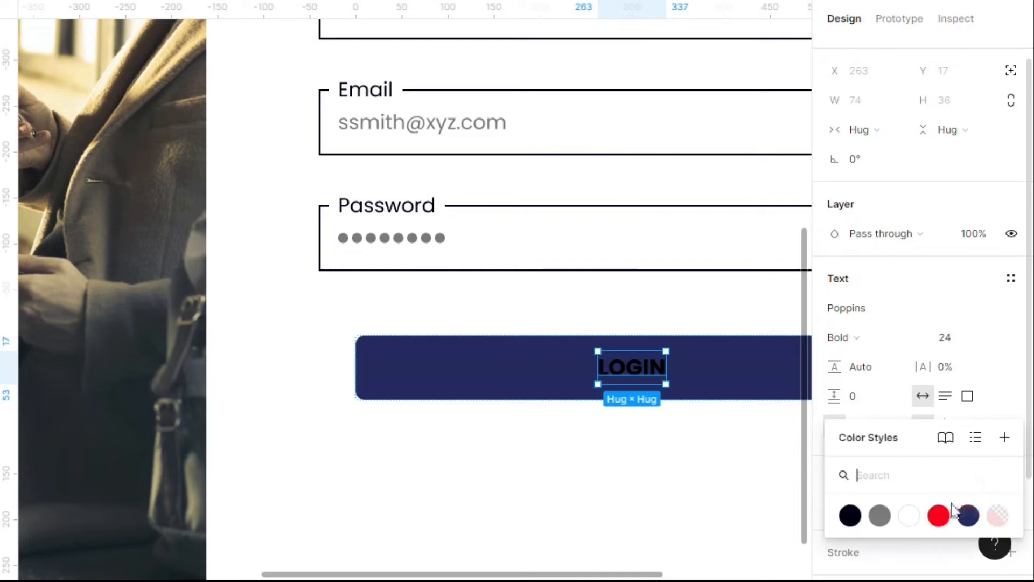
{"action": "left_click", "coordinate": [911, 513]}
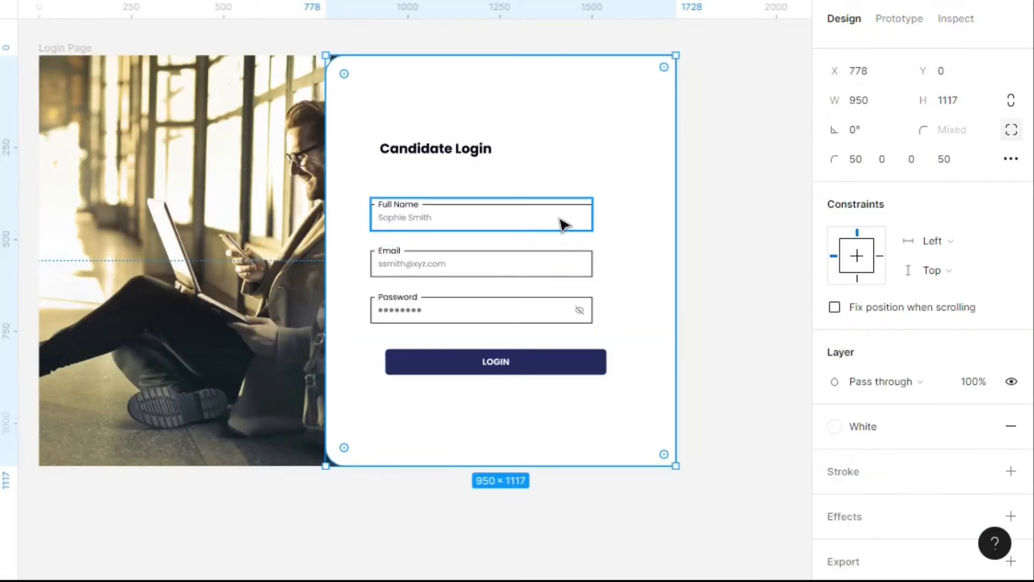
Round the corners of the Full Name, Email and Password field boxes together.
{"action": "double_click", "coordinate": [560, 217]}
{"action": "left_click", "coordinate": [560, 269], "text": "shift"}
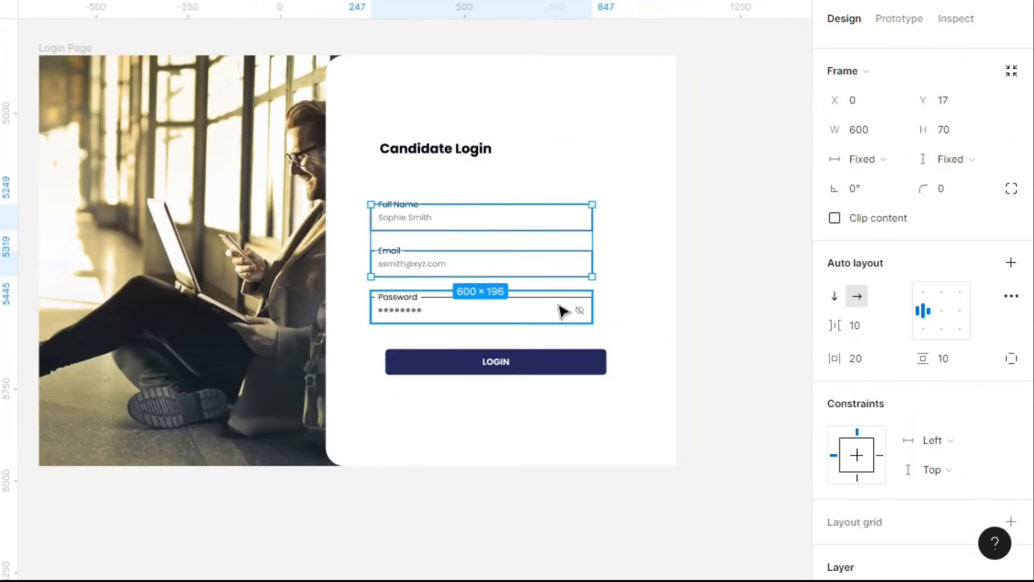
{"action": "left_click", "coordinate": [560, 320], "text": "shift"}
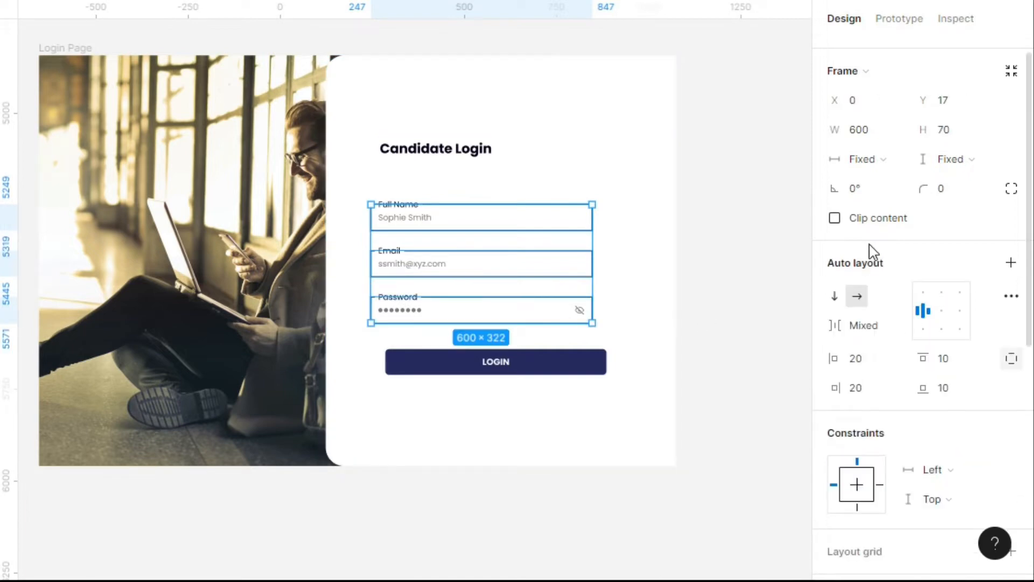
{"action": "left_click", "coordinate": [964, 191]}
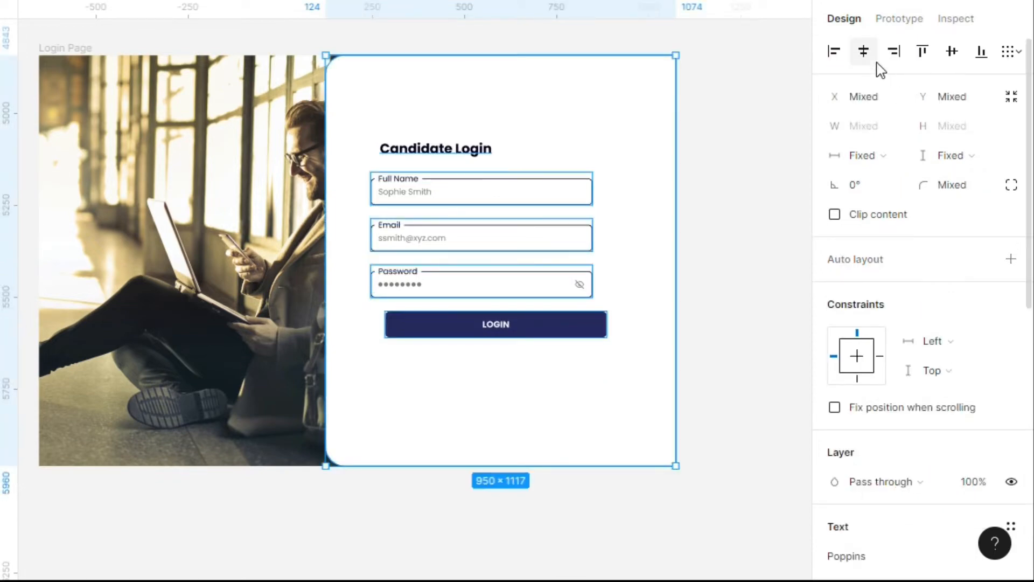
Center the heading, fields and LOGIN button horizontally on the white panel, and space the heading and three fields 40 apart vertically.
{"action": "left_click", "coordinate": [870, 56]}
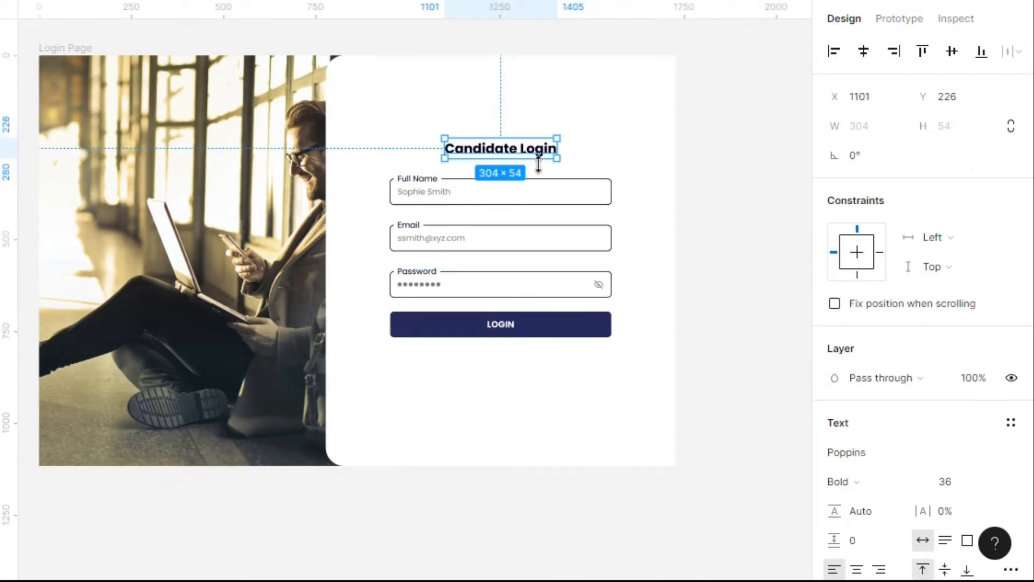
{"action": "left_click", "coordinate": [529, 201], "text": "shift"}
{"action": "left_click", "coordinate": [528, 245], "text": "shift"}
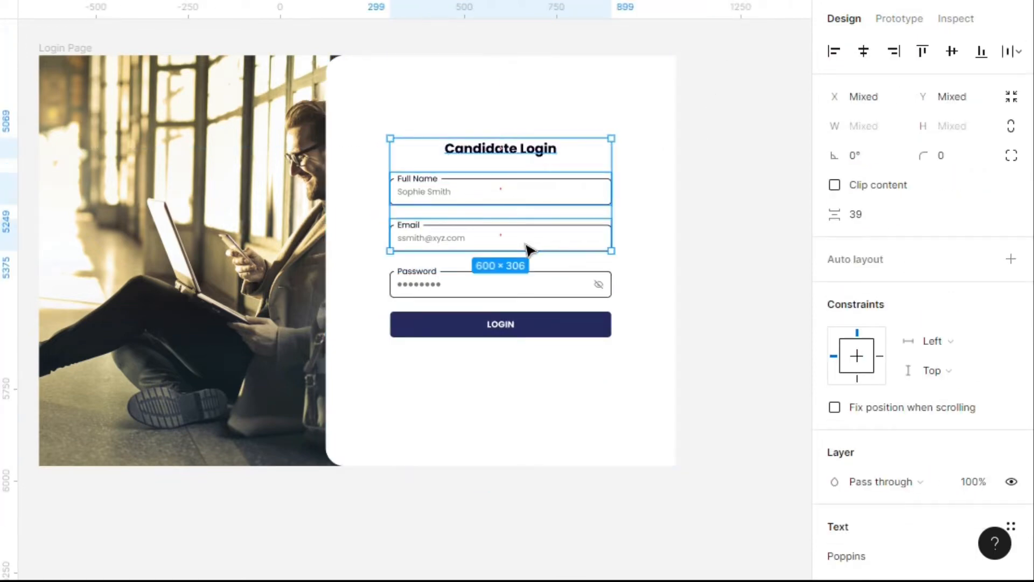
{"action": "left_click", "coordinate": [528, 289], "text": "shift"}
{"action": "left_click", "coordinate": [847, 214]}
{"action": "type", "text": "40"}
{"action": "key", "text": "Return"}
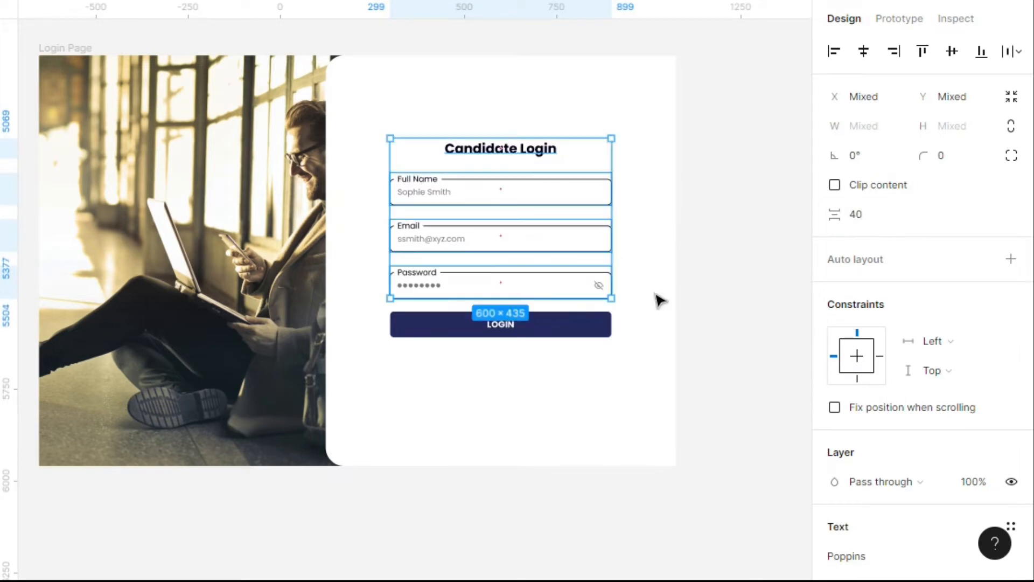
Set the gap between the Password field and the LOGIN button to 60, and move the heading, fields and button down about 50.
{"action": "left_click", "coordinate": [569, 287]}
{"action": "left_click", "coordinate": [573, 337], "text": "shift"}
{"action": "left_click", "coordinate": [862, 274]}
{"action": "type", "text": "6"}
{"action": "type", "text": "0"}
{"action": "key", "text": "Return"}
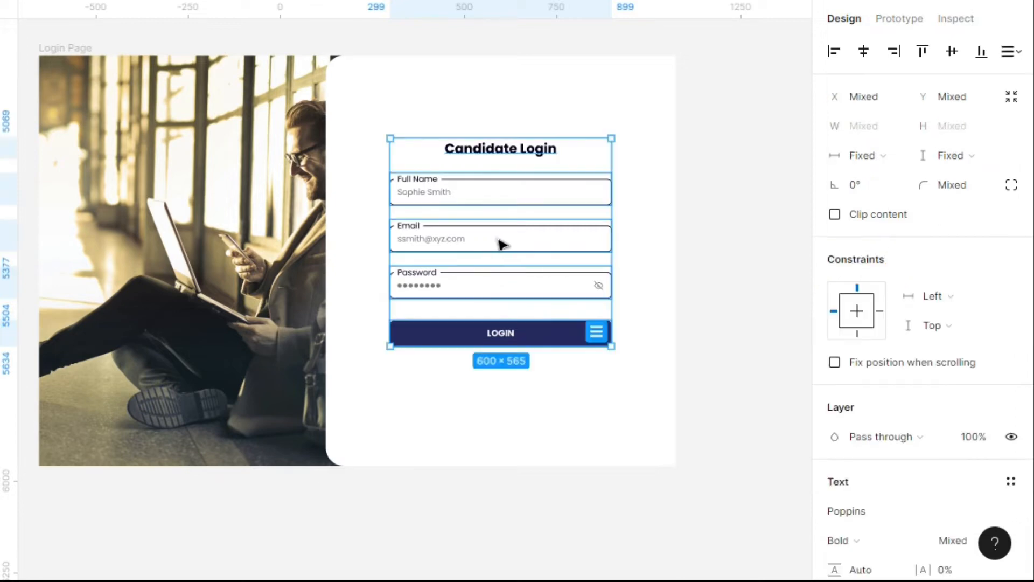
{"action": "left_click_drag", "start_coordinate": [499, 237], "coordinate": [503, 254]}
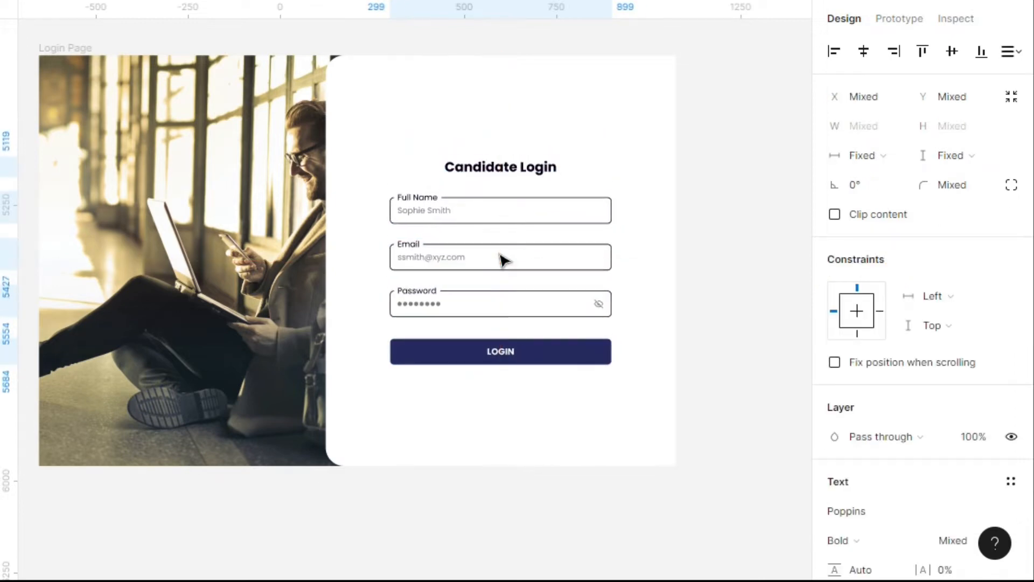
{"action": "left_click", "coordinate": [735, 314]}
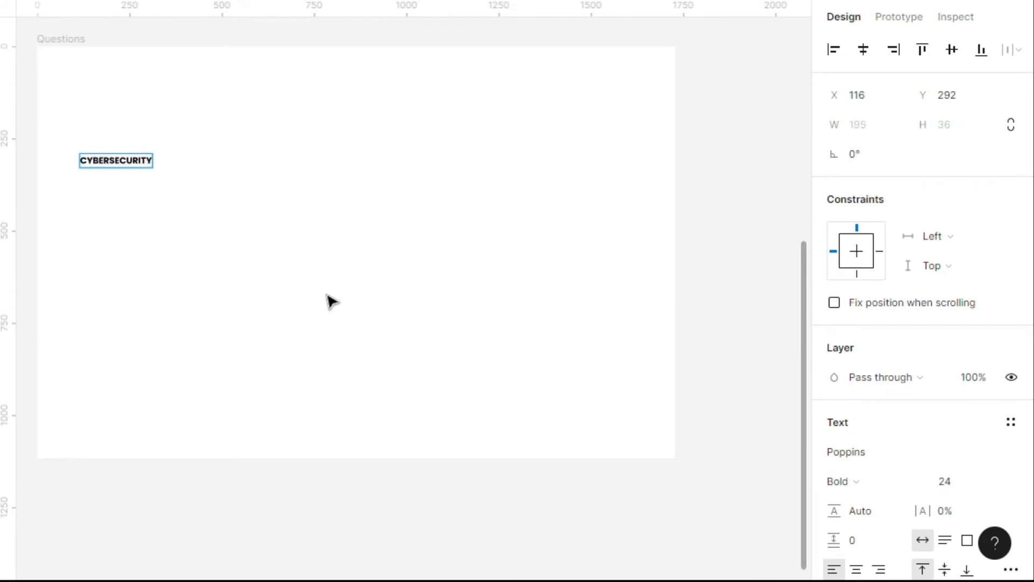
Set the "CYBERSECURITY" text on the Questions frame to size 36 and apply the Rich Black color style.
{"action": "key", "text": "ctrl+a"}
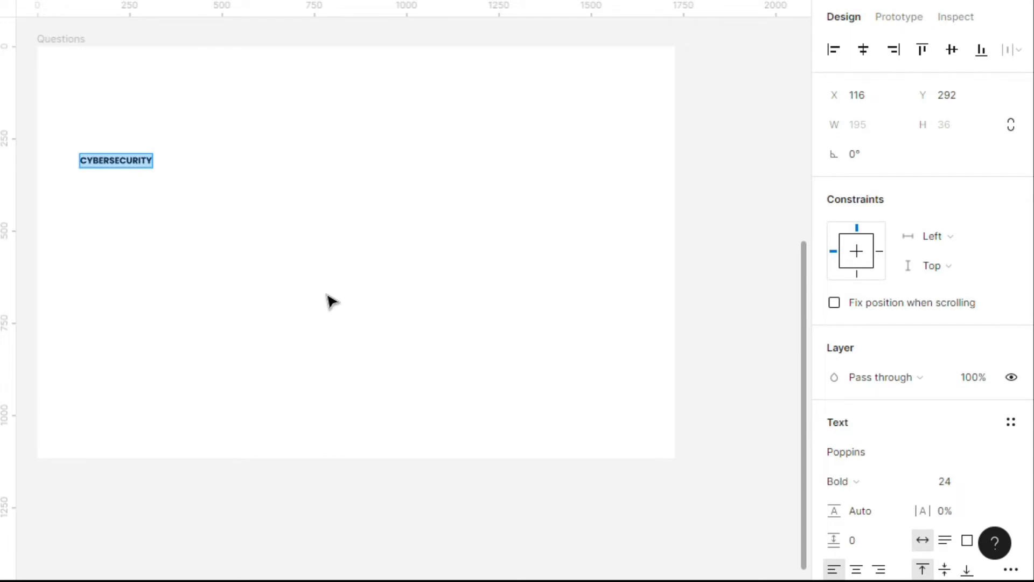
{"action": "left_click", "coordinate": [991, 485]}
{"action": "left_click", "coordinate": [977, 444]}
{"action": "scroll", "coordinate": [917, 489], "scroll_direction": "down", "scroll_amount": 5}
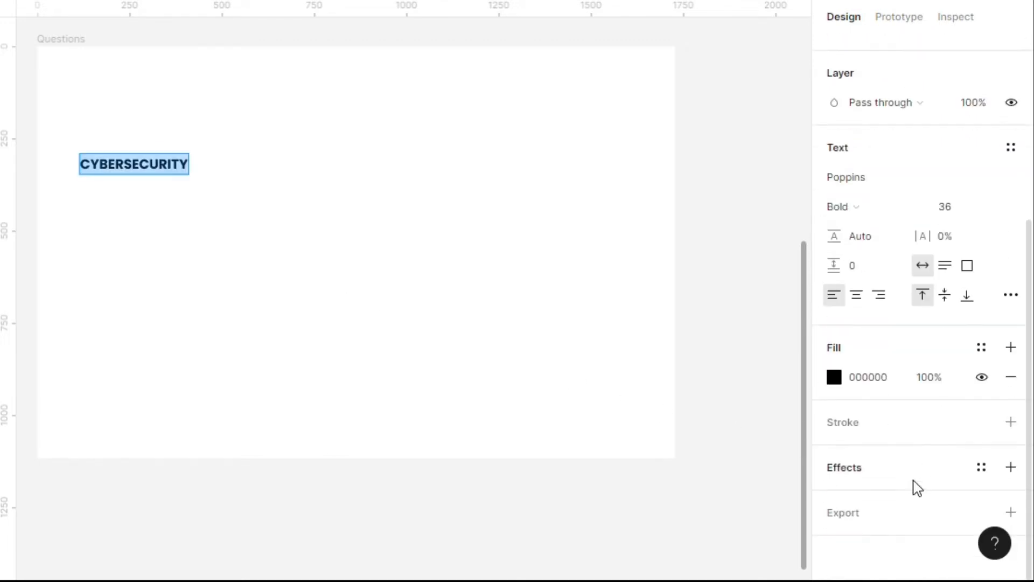
{"action": "left_click", "coordinate": [981, 347]}
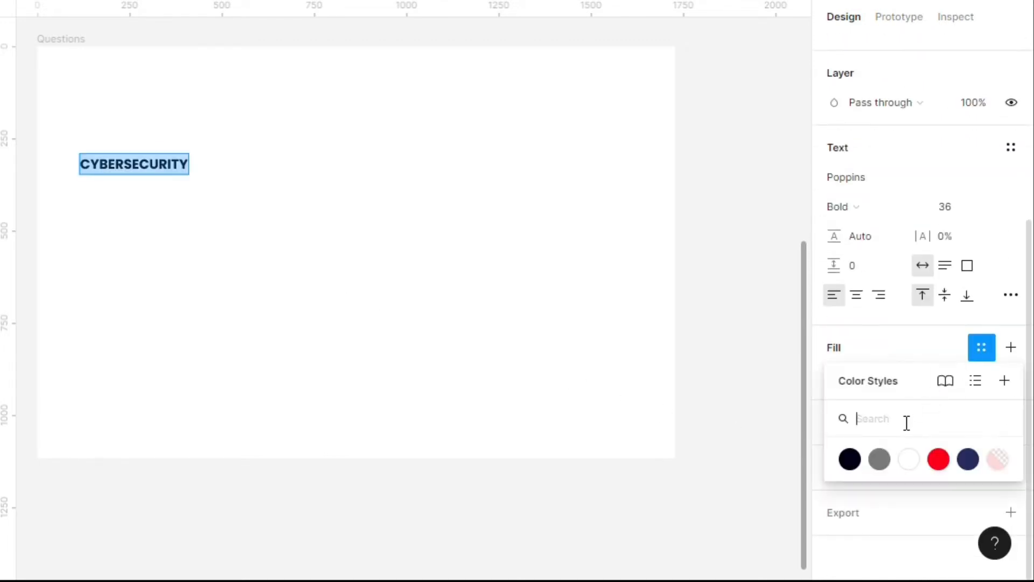
{"action": "left_click", "coordinate": [850, 459]}
{"action": "key", "text": "Escape"}
Duplicate the CYBERSECURITY heading to its right and change the copy's text to "23:27".
{"action": "left_click_drag", "start_coordinate": [139, 169], "coordinate": [290, 163], "text": "alt"}
{"action": "double_click", "coordinate": [289, 163]}
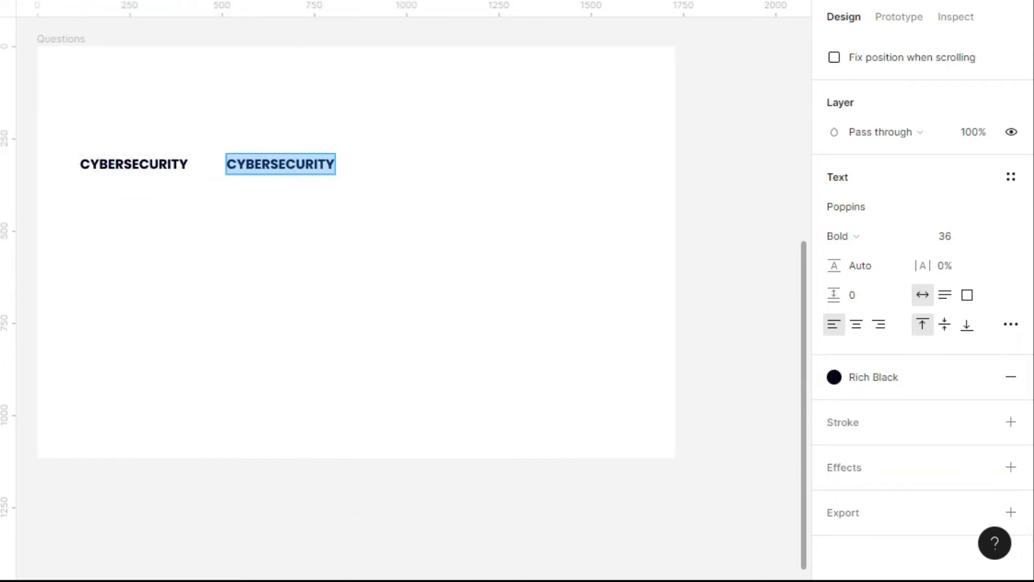
{"action": "type", "text": "23:"}
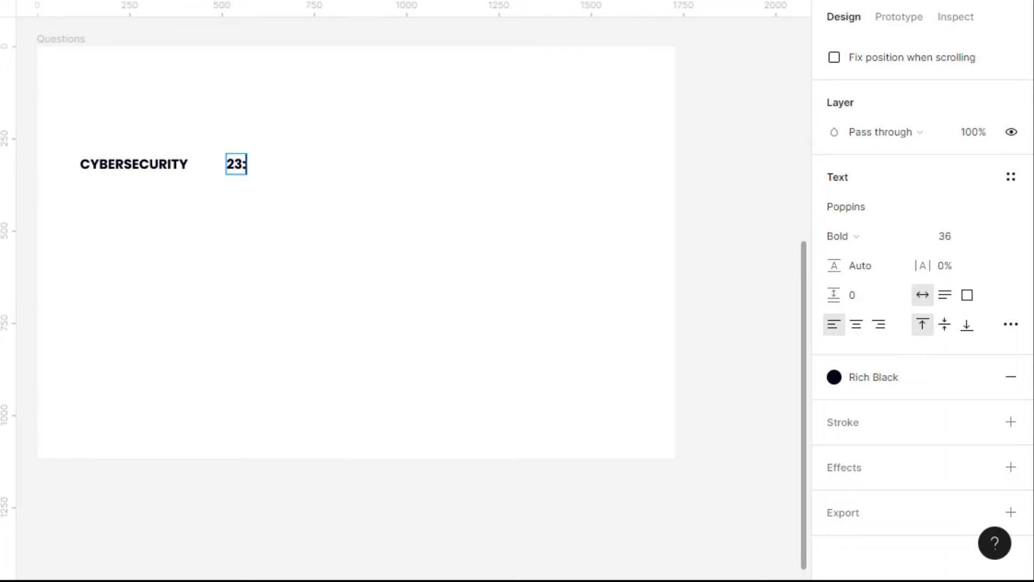
{"action": "type", "text": "27"}
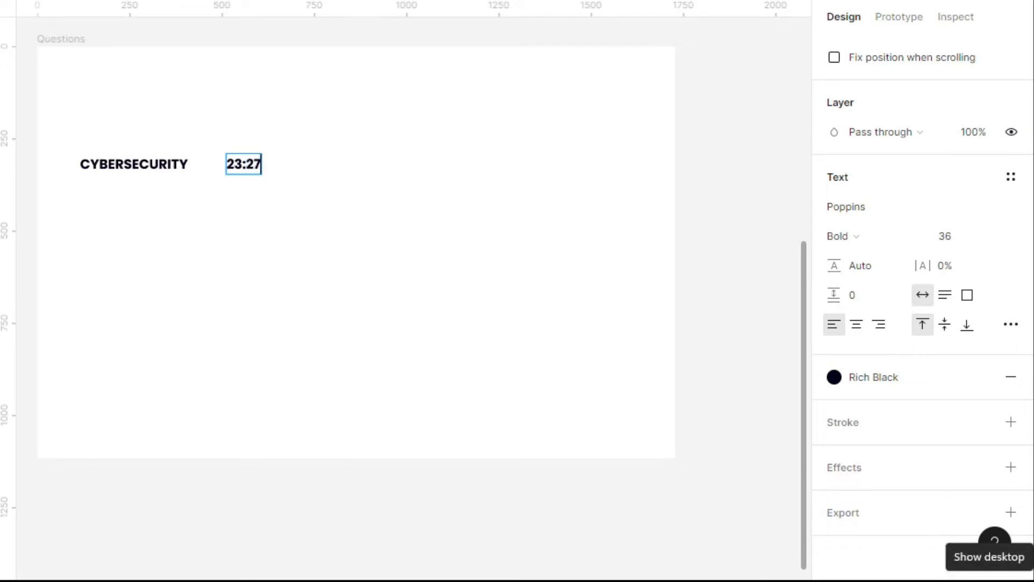
Style the 23:27 text as Medium weight at size 28.
{"action": "key", "text": "ctrl+a"}
{"action": "left_click", "coordinate": [881, 234]}
{"action": "left_click", "coordinate": [910, 191]}
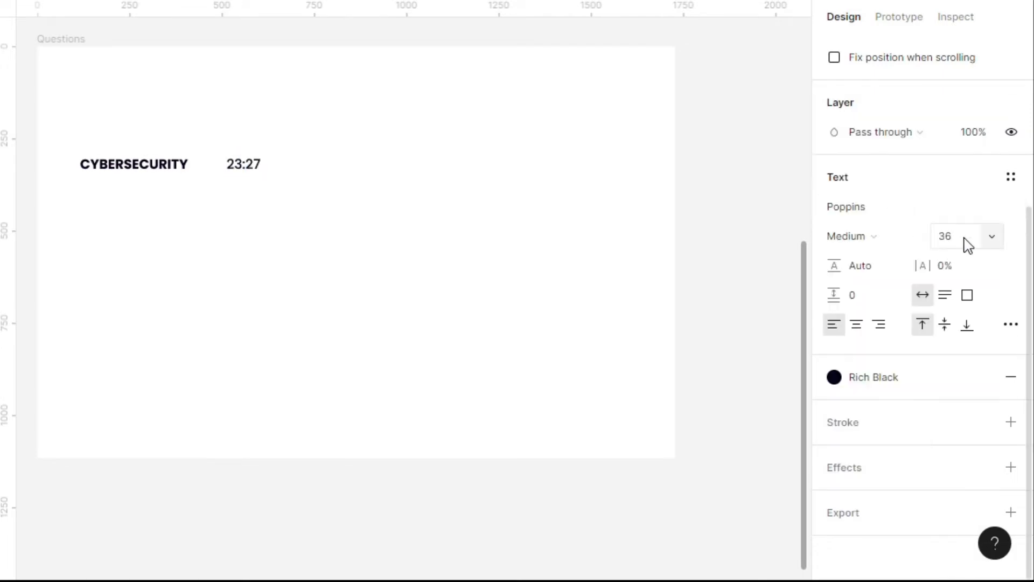
{"action": "left_click", "coordinate": [942, 237]}
{"action": "type", "text": "28"}
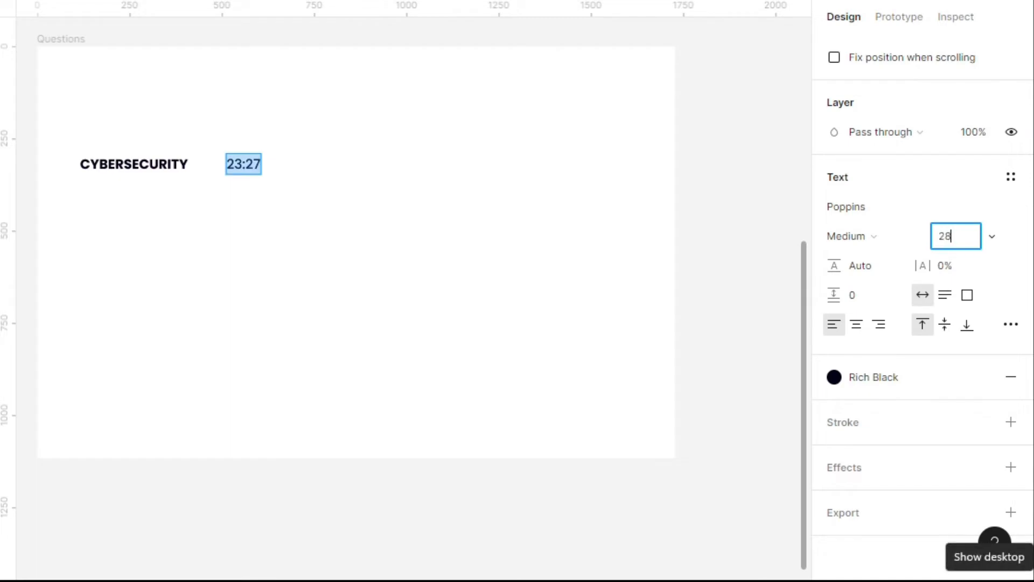
{"action": "key", "text": "Return"}
Duplicate the 23:27 text farther right on the same line and change the copy to "60:00".
{"action": "left_click_drag", "start_coordinate": [240, 164], "coordinate": [538, 165]}
{"action": "double_click", "coordinate": [538, 165]}
{"action": "type", "text": "60:00"}
{"action": "key", "text": "Escape"}
Add a 600 by 16 rectangle between the 23:27 and 60:00 texts on the Questions frame.
{"action": "key", "text": "r"}
{"action": "left_click", "coordinate": [293, 165]}
{"action": "left_click", "coordinate": [894, 134]}
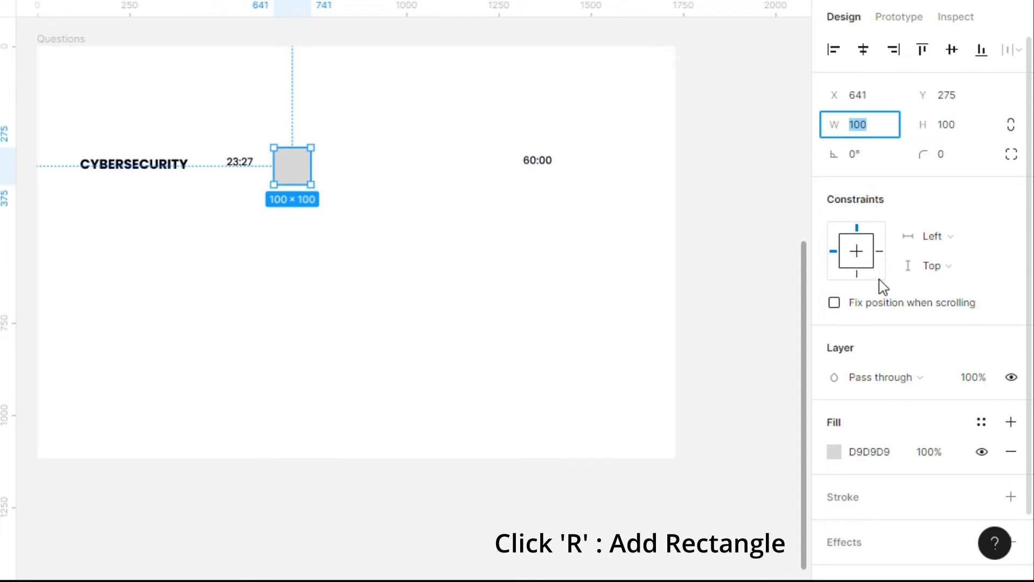
{"action": "type", "text": "600"}
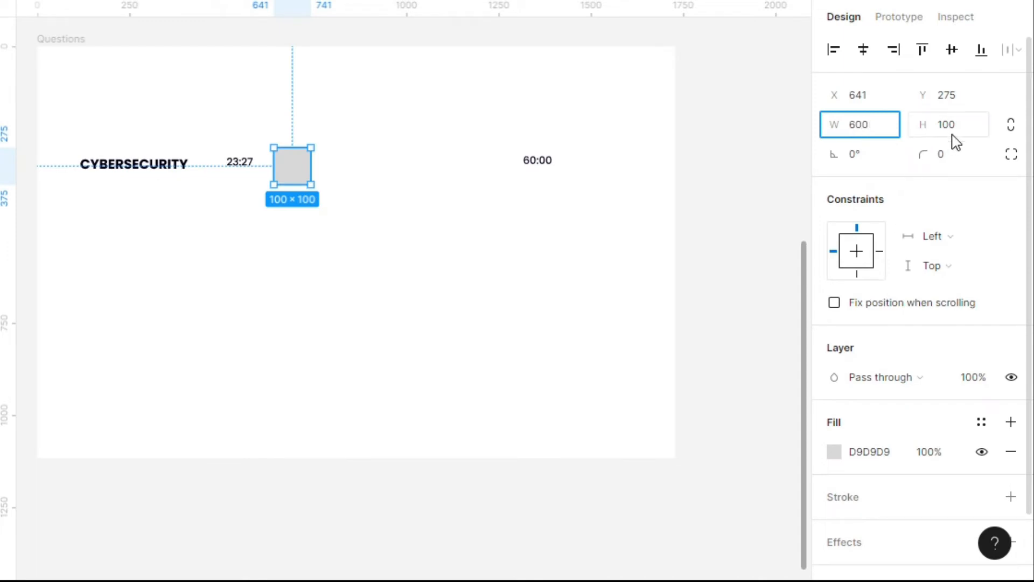
{"action": "left_click", "coordinate": [960, 129]}
{"action": "key", "text": "Return"}
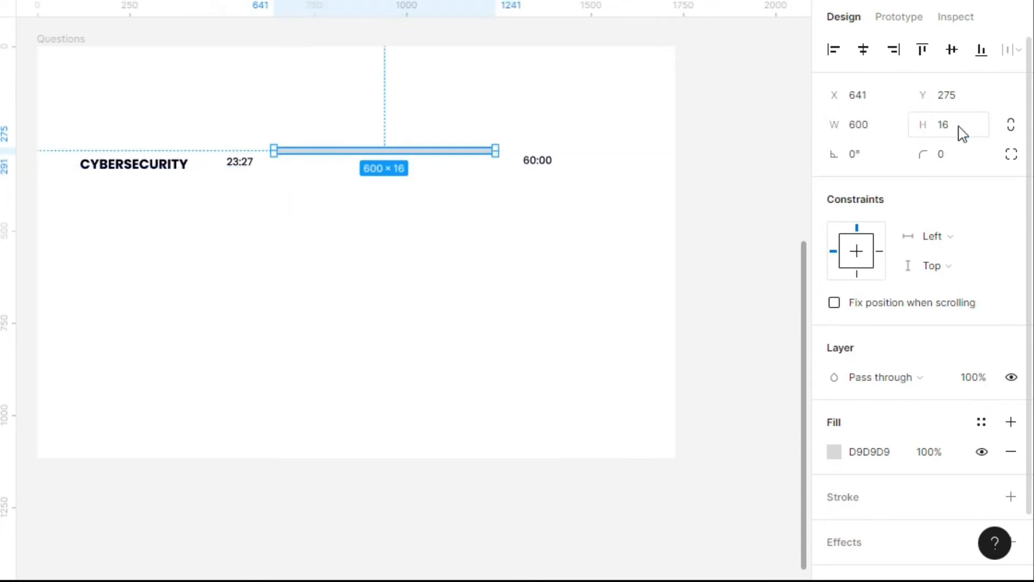
Give the timer bar a corner radius of 50 and a D2D2D2 fill.
{"action": "left_click", "coordinate": [962, 158]}
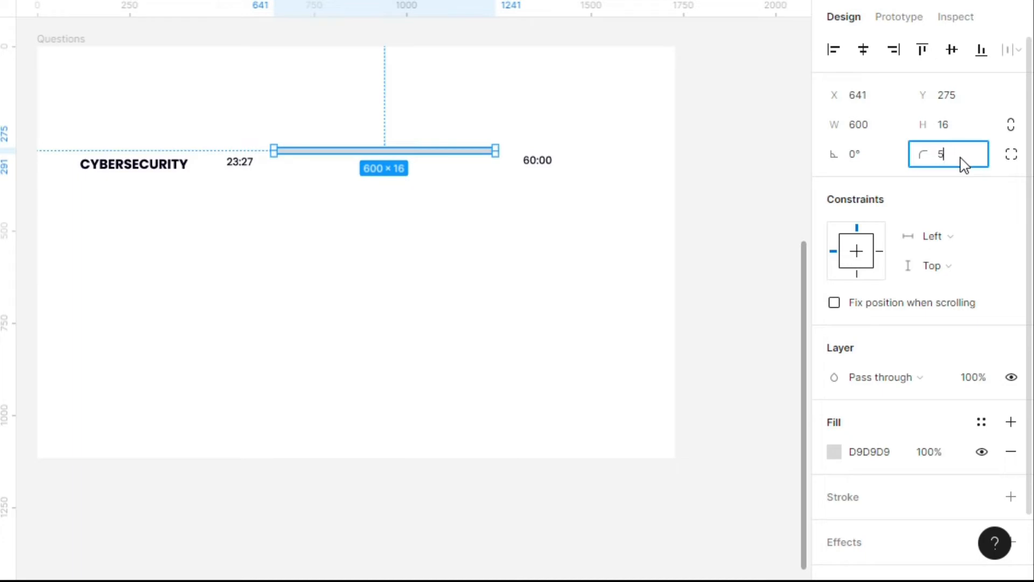
{"action": "key", "text": "Return"}
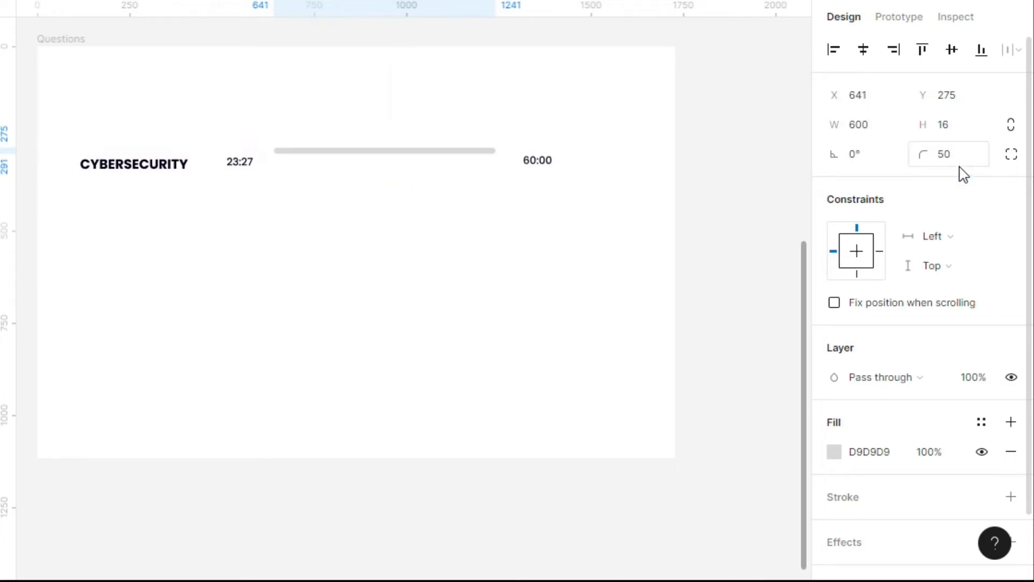
{"action": "left_click", "coordinate": [893, 457]}
{"action": "type", "text": "d"}
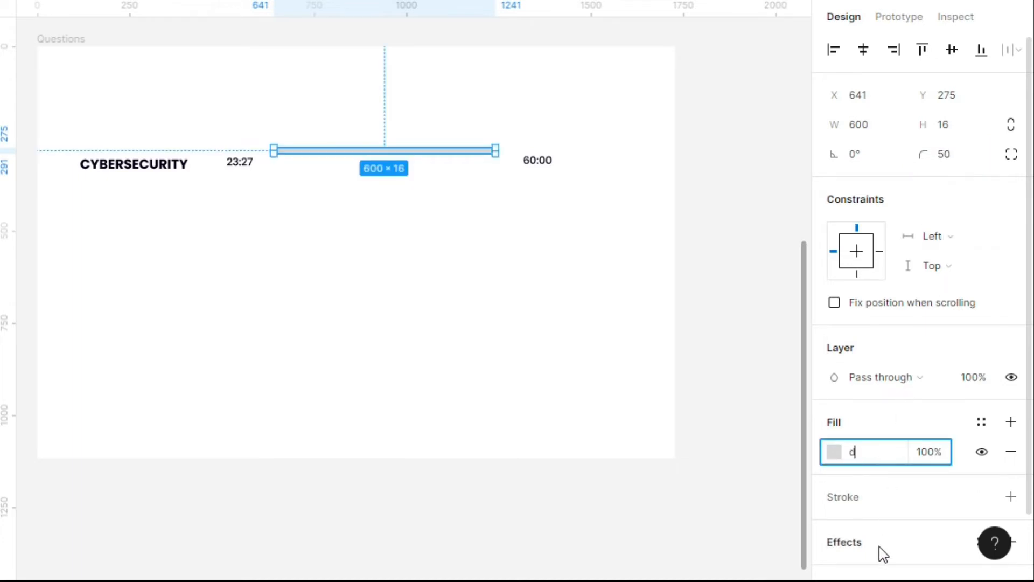
{"action": "type", "text": "2d2d2"}
{"action": "key", "text": "Return"}
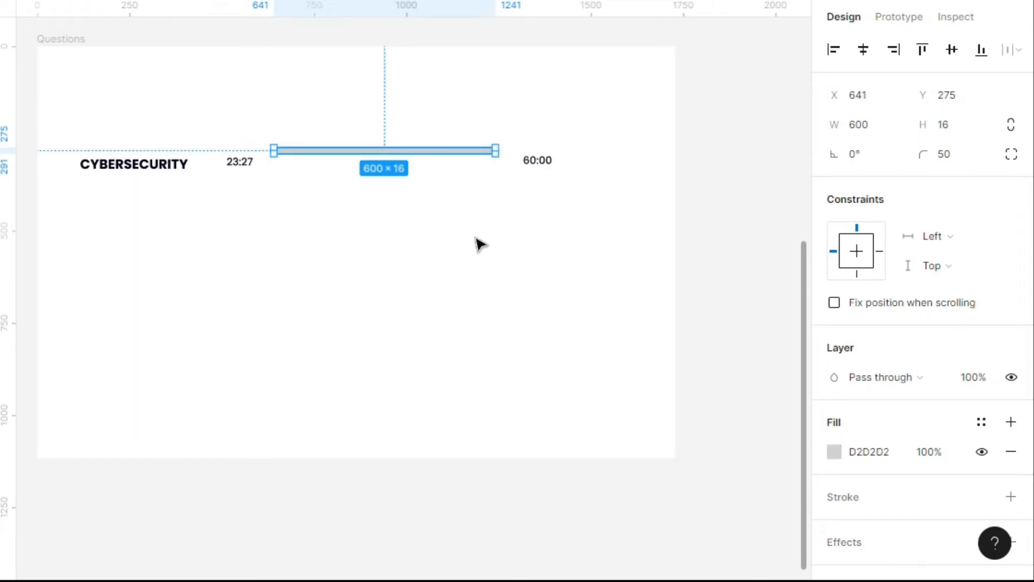
Duplicate the gray timer bar, move the copy just below the original and set its width to 372.
{"action": "key", "text": "ctrl+d"}
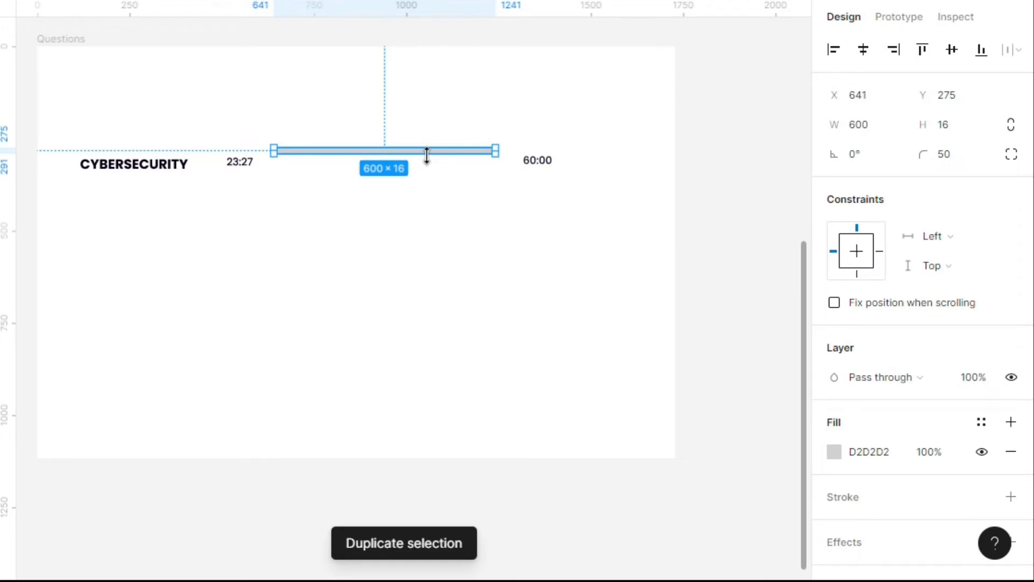
{"action": "left_click_drag", "start_coordinate": [441, 157], "coordinate": [439, 171]}
{"action": "left_click", "coordinate": [875, 135]}
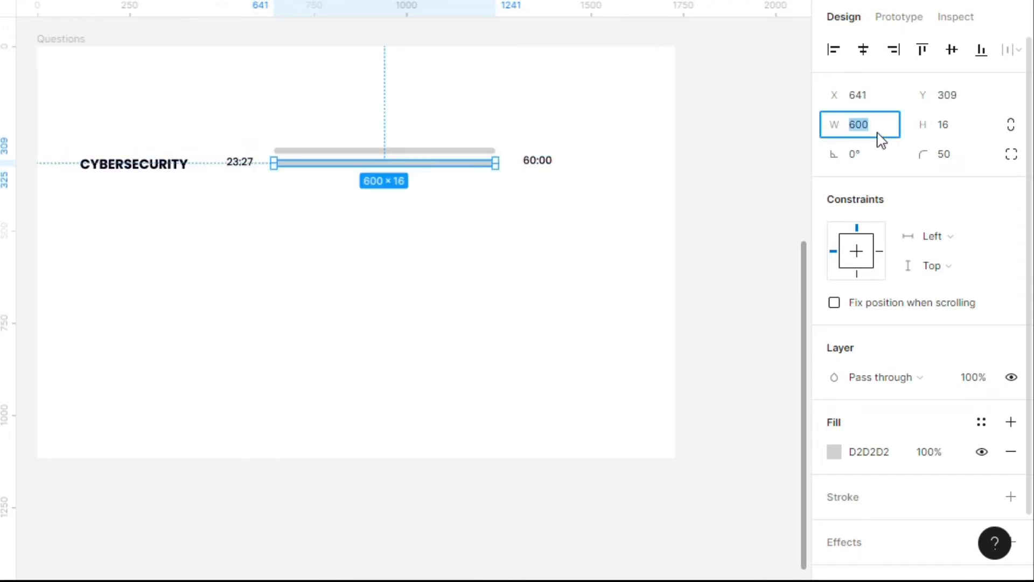
{"action": "type", "text": "372"}
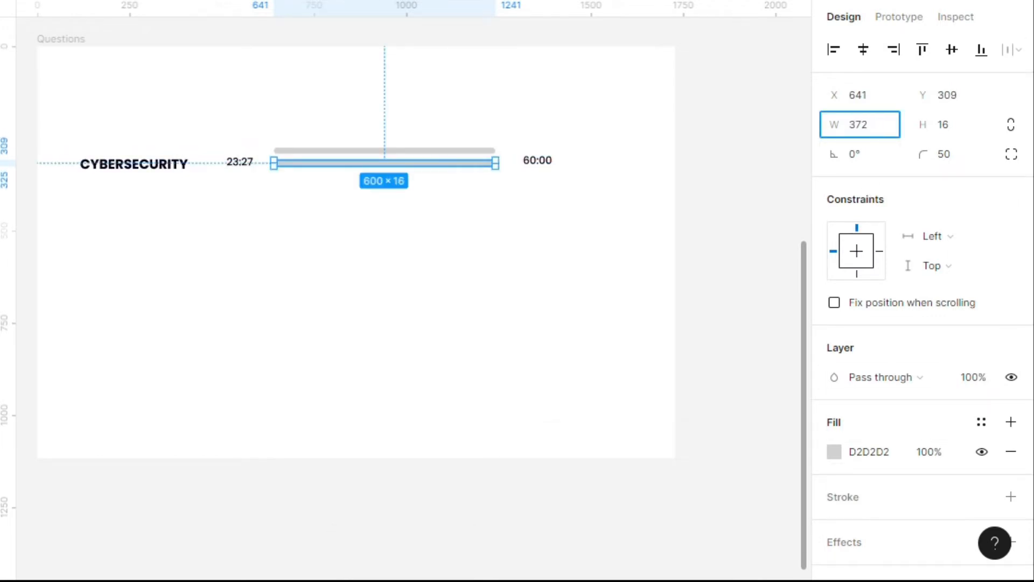
{"action": "key", "text": "Return"}
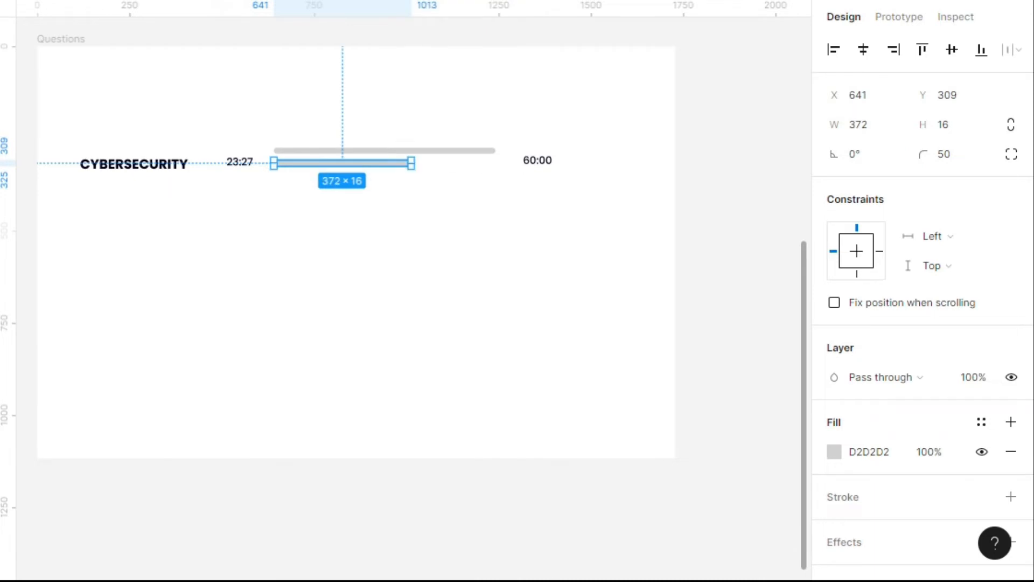
Apply the Blue color style to the shorter bar and place it over the start of the gray bar.
{"action": "left_click", "coordinate": [979, 423]}
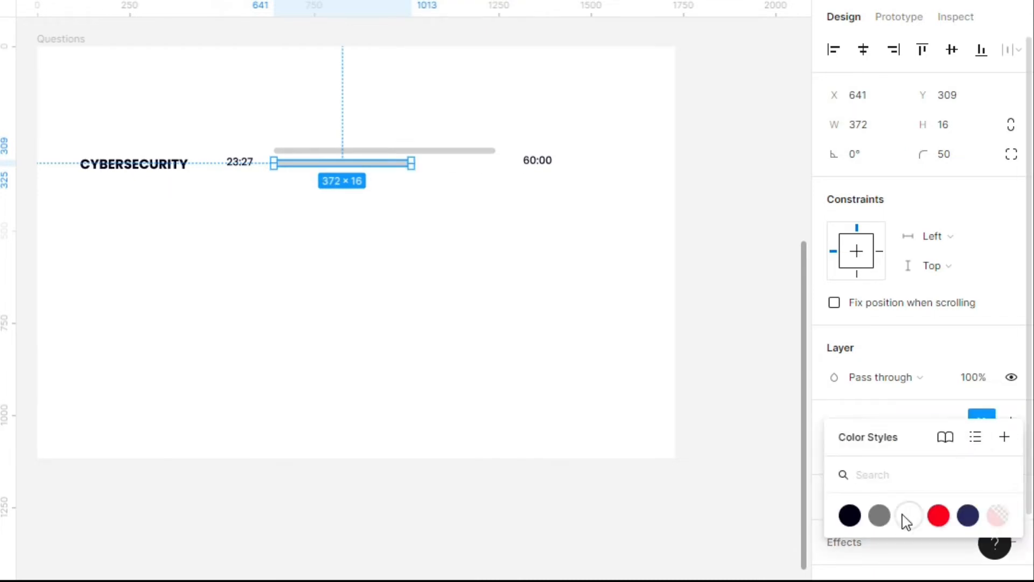
{"action": "left_click", "coordinate": [968, 515]}
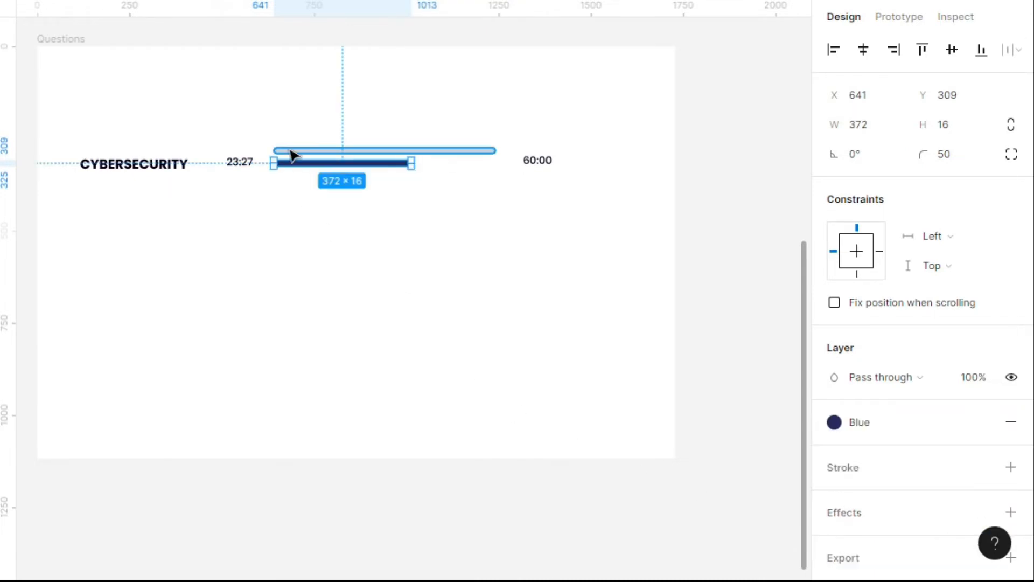
{"action": "left_click_drag", "start_coordinate": [292, 164], "coordinate": [294, 152]}
{"action": "left_click", "coordinate": [459, 156]}
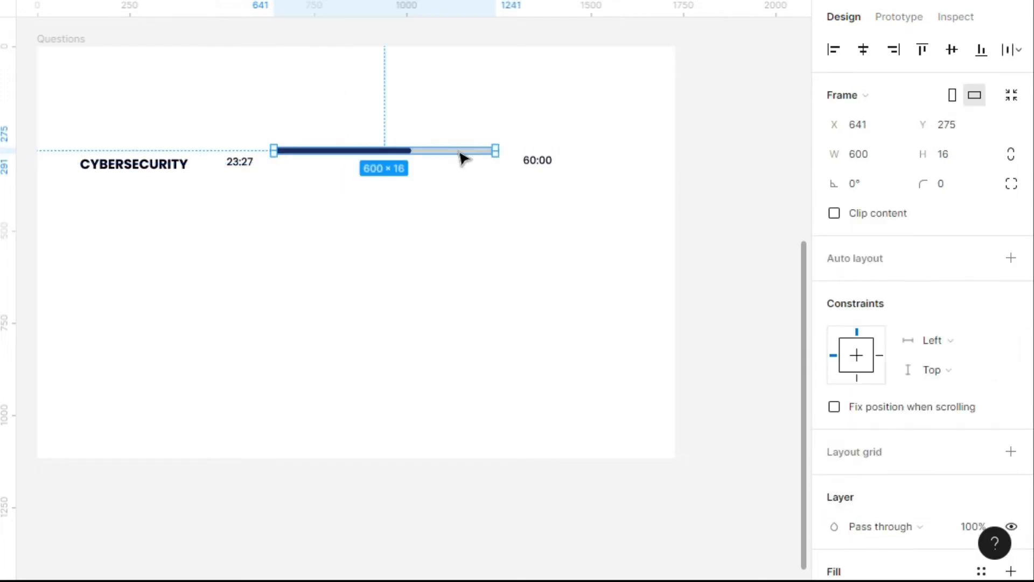
Line the progress bar up with the time labels and combine all three in an auto layout with spacing 20.
{"action": "left_click_drag", "start_coordinate": [459, 157], "coordinate": [464, 166]}
{"action": "left_click", "coordinate": [245, 166]}
{"action": "left_click", "coordinate": [335, 169], "text": "shift"}
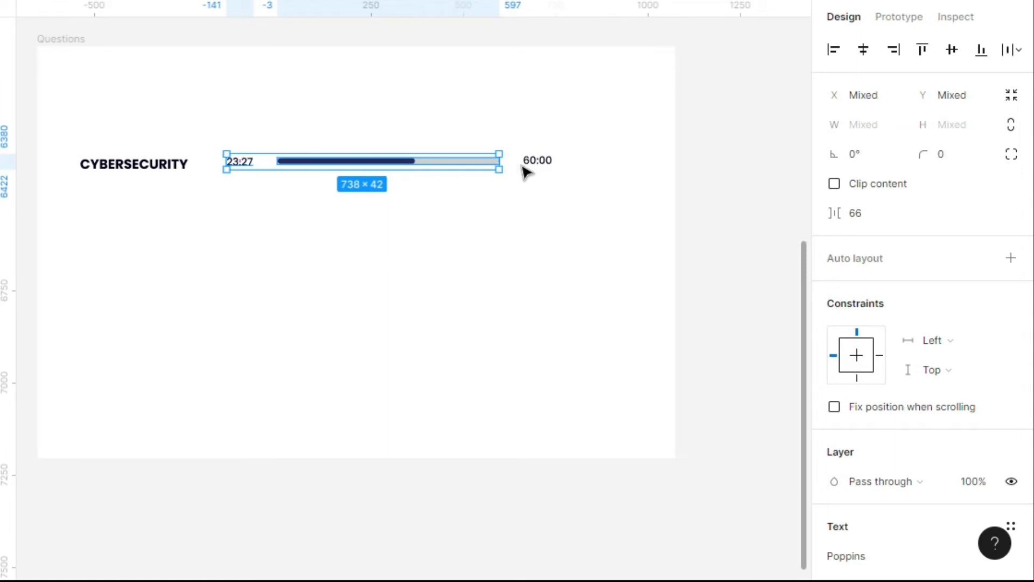
{"action": "left_click", "coordinate": [541, 168], "text": "shift"}
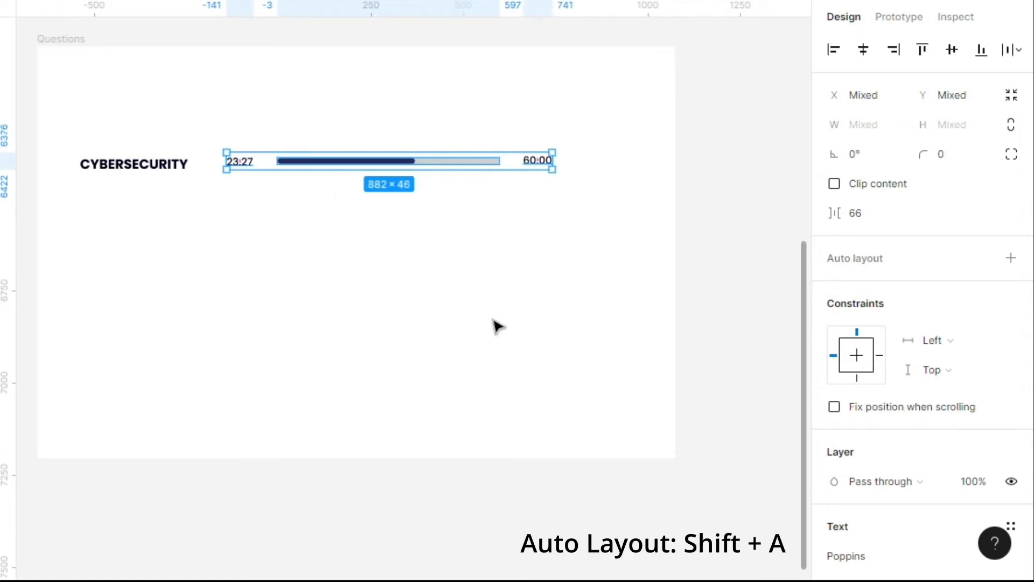
{"action": "key", "text": "shift+a"}
{"action": "left_click", "coordinate": [859, 350]}
{"action": "type", "text": "20"}
{"action": "key", "text": "Return"}
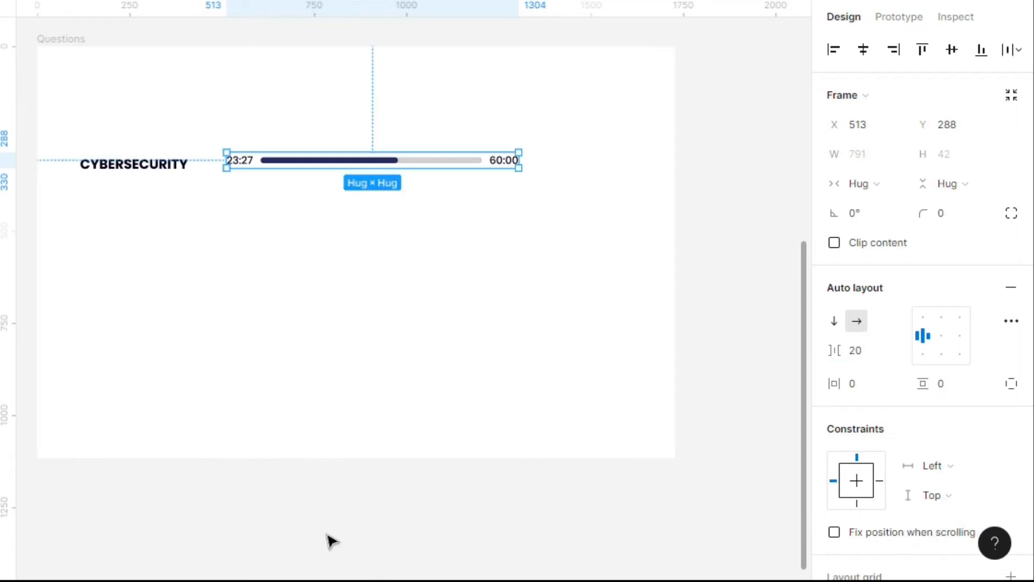
Combine the CYBERSECURITY heading and the timer row in an auto layout with spacing 524 and horizontal padding 60.
{"action": "left_click", "coordinate": [156, 161]}
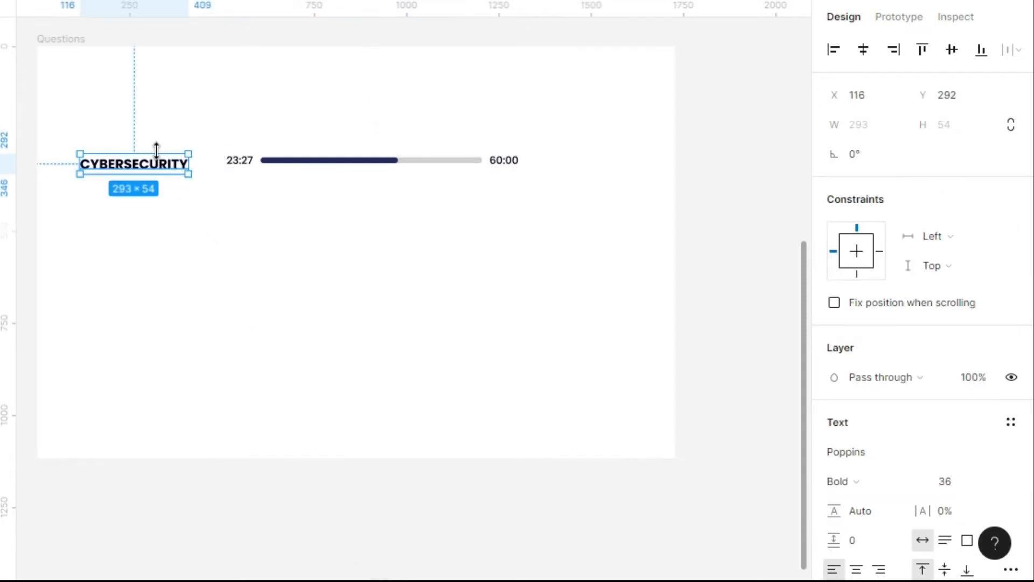
{"action": "left_click", "coordinate": [238, 163], "text": "shift"}
{"action": "key", "text": "shift+a"}
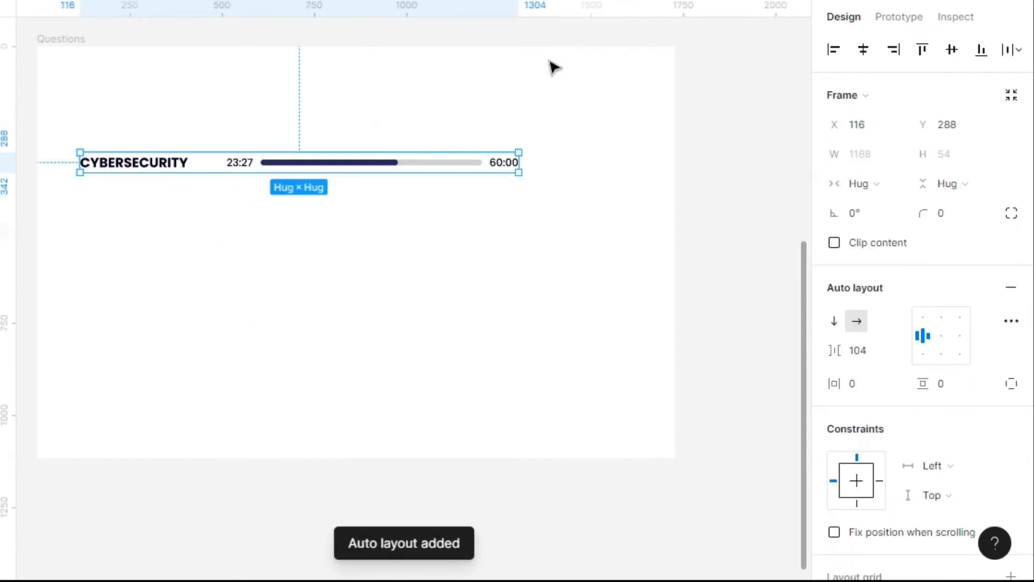
{"action": "left_click", "coordinate": [859, 350]}
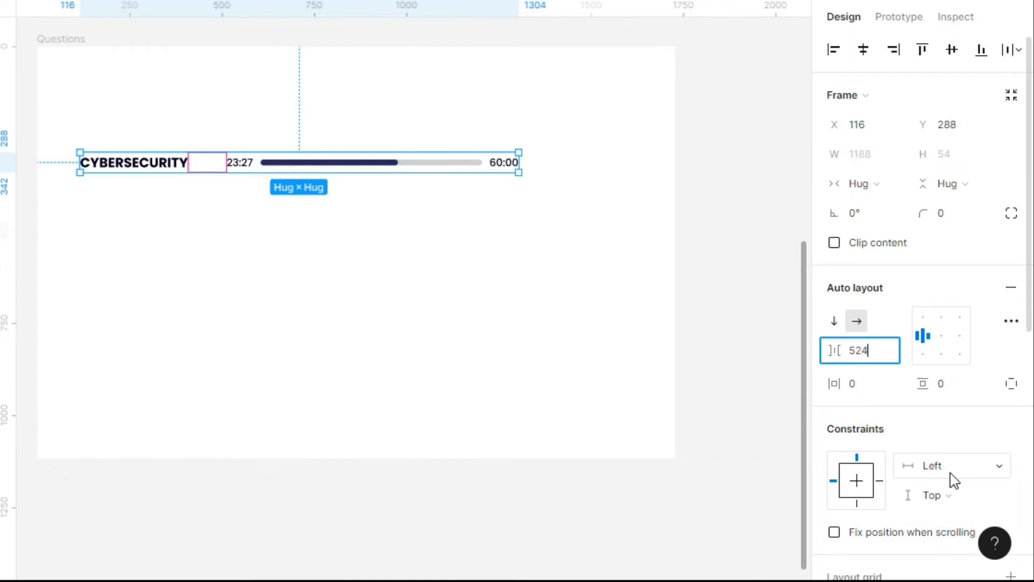
{"action": "key", "text": "Tab"}
{"action": "type", "text": "60"}
{"action": "key", "text": "Return"}
Align the header row to the top-left corner of the Questions frame and increase its height.
{"action": "left_click", "coordinate": [915, 54]}
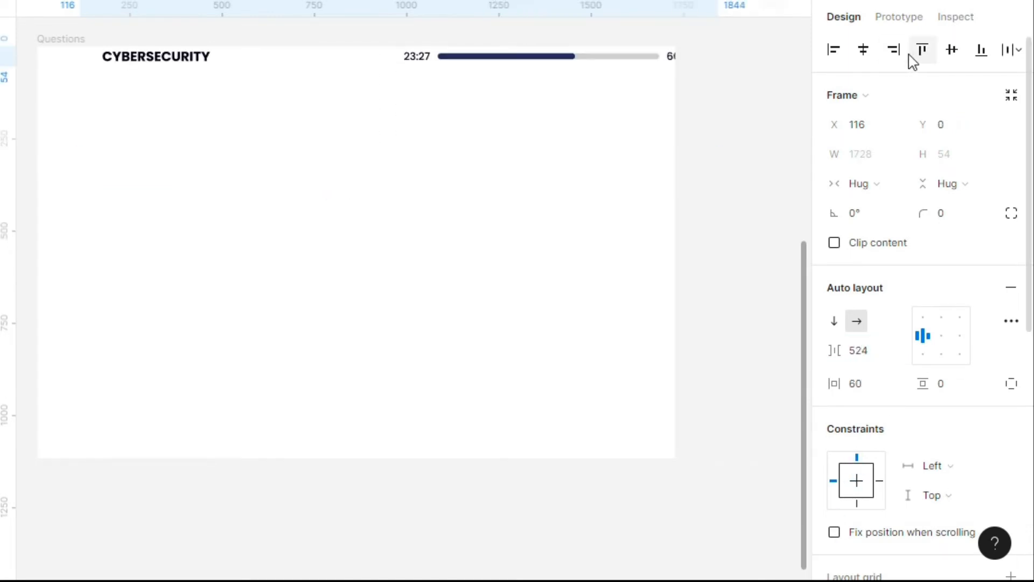
{"action": "left_click", "coordinate": [835, 53]}
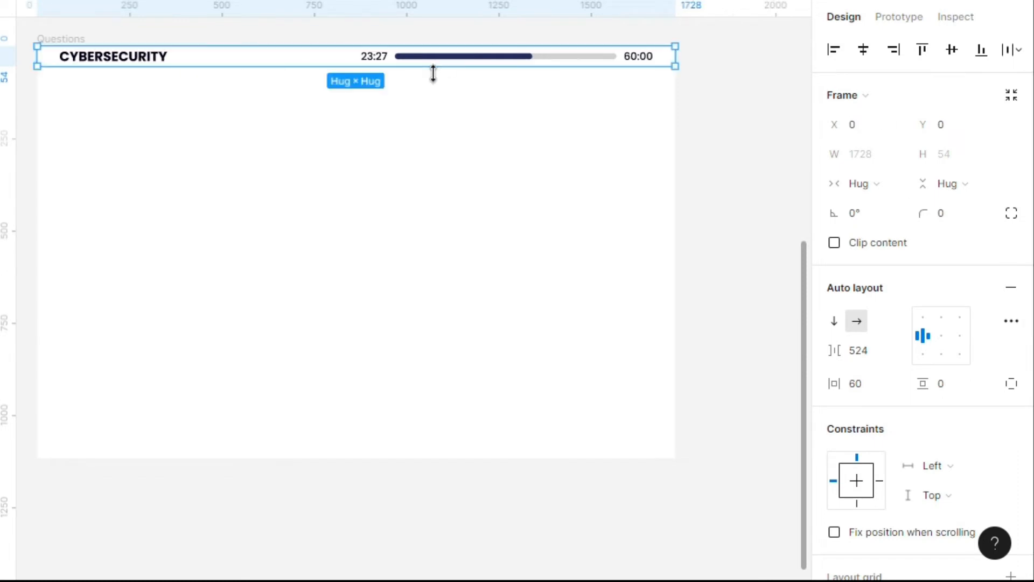
{"action": "left_click_drag", "start_coordinate": [433, 66], "coordinate": [433, 85]}
{"action": "left_click", "coordinate": [965, 156]}
{"action": "key", "text": "Return"}
Draw a horizontal divider line 1728 wide at Y 154 under the header and apply the Rich Black stroke style.
{"action": "key", "text": "l"}
{"action": "mouse_move", "coordinate": [39, 160]}
{"action": "left_mouse_down"}
{"action": "mouse_move", "coordinate": [379, 154]}
{"action": "mouse_move", "coordinate": [694, 170]}
{"action": "left_mouse_up"}
{"action": "left_click", "coordinate": [857, 167]}
{"action": "left_click", "coordinate": [962, 96]}
{"action": "type", "text": "154"}
{"action": "key", "text": "Return"}
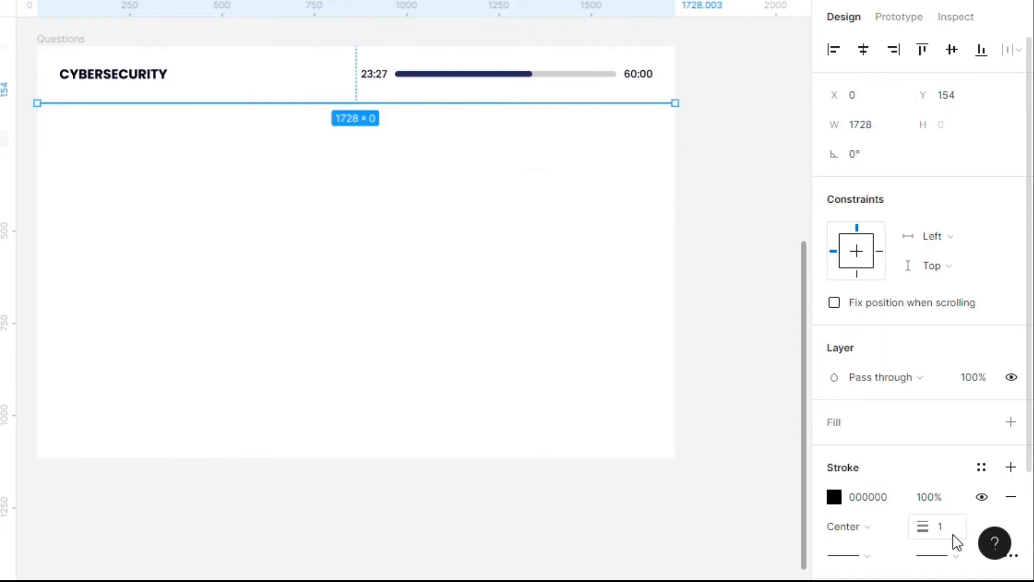
{"action": "left_click", "coordinate": [980, 470]}
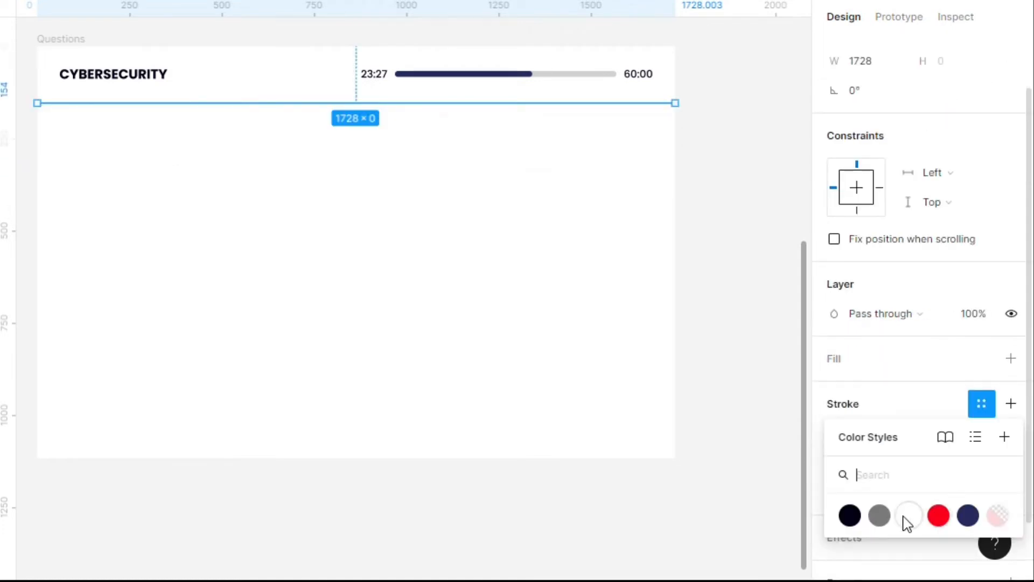
{"action": "left_click", "coordinate": [850, 518]}
Add the text "1" in the lower-left area of the Questions frame and set its size to 24.
{"action": "key", "text": "r"}
{"action": "left_click", "coordinate": [92, 363]}
{"action": "type", "text": "1"}
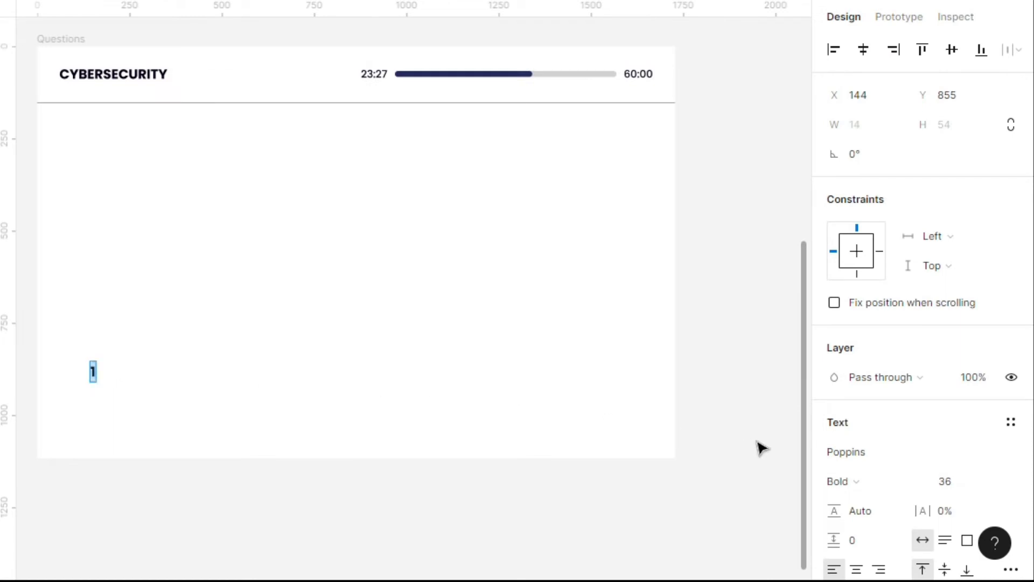
{"action": "left_click", "coordinate": [994, 479]}
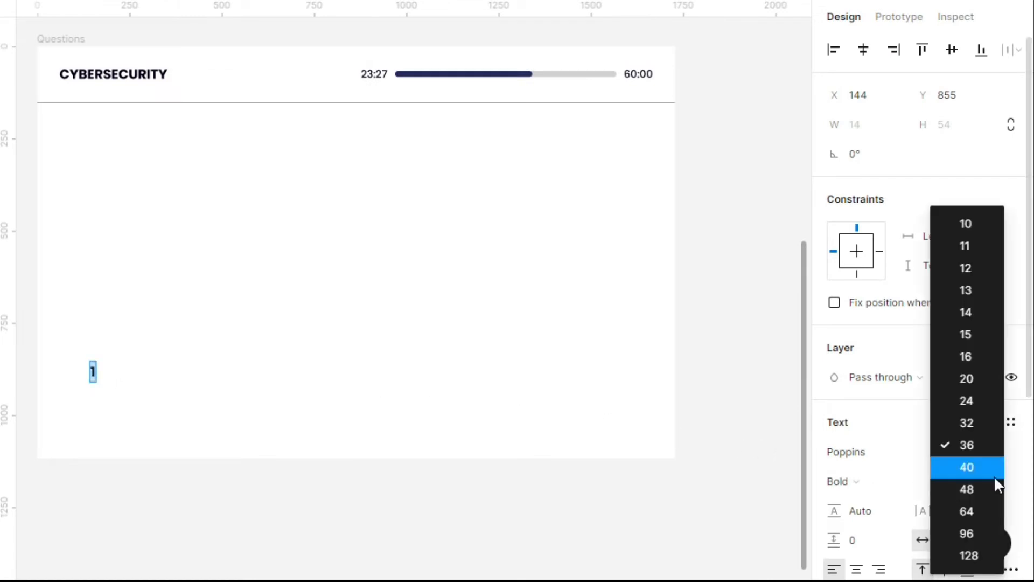
{"action": "left_click", "coordinate": [960, 403]}
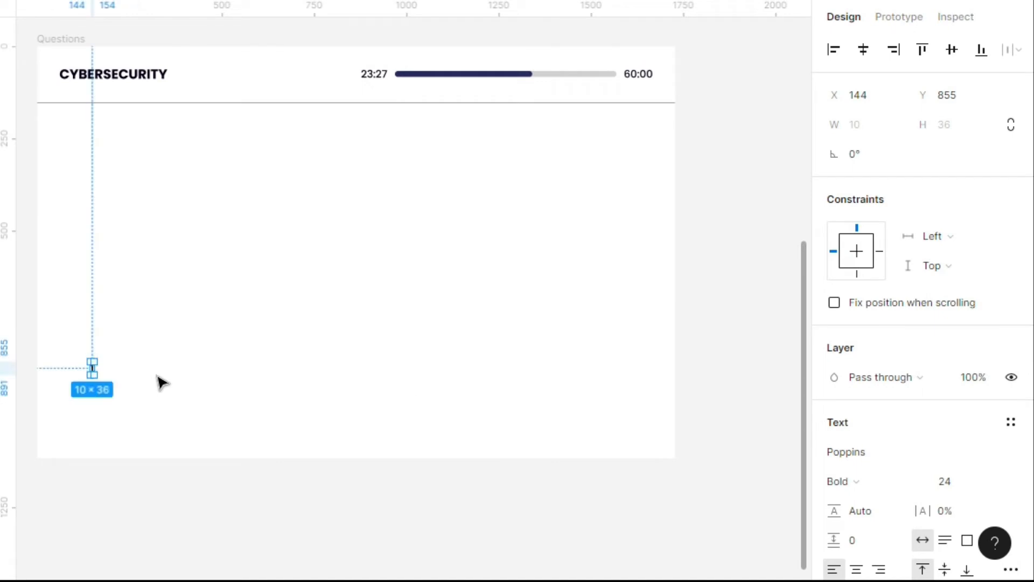
Wrap the number 1 in an auto layout frame and apply the Red fill style to it.
{"action": "key", "text": "shift+a"}
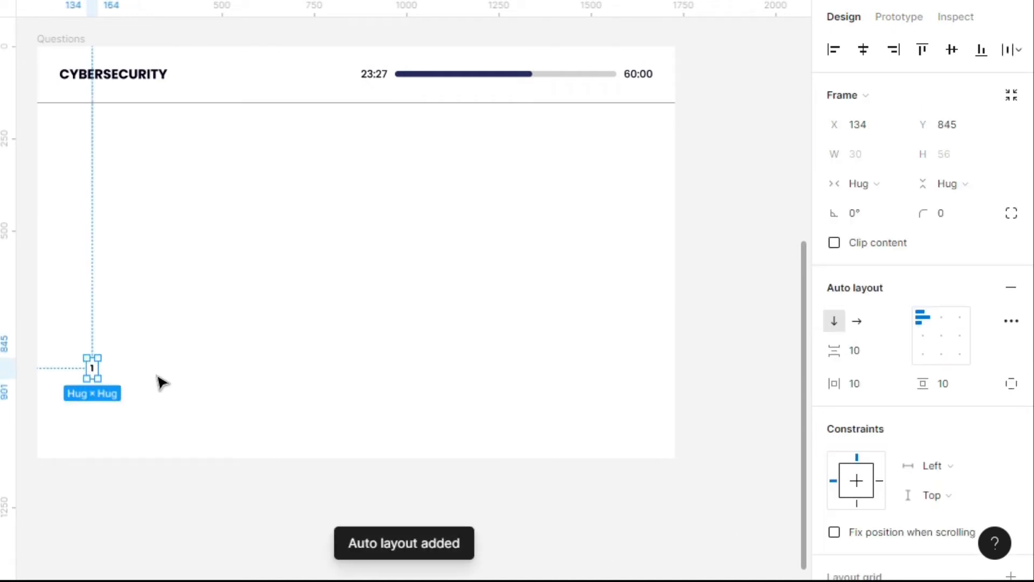
{"action": "scroll", "coordinate": [889, 392], "scroll_direction": "down", "scroll_amount": 6}
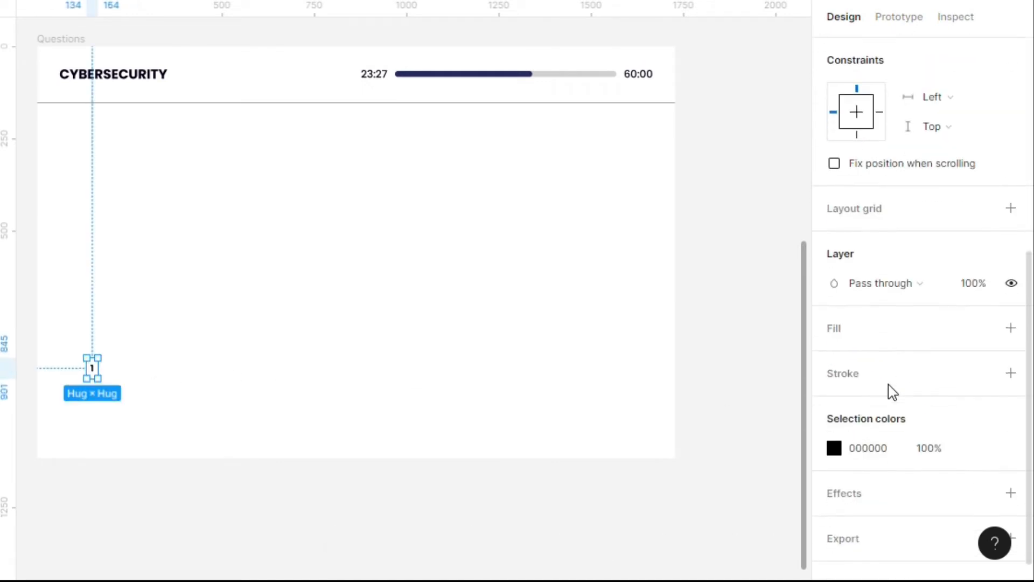
{"action": "scroll", "coordinate": [916, 372], "scroll_direction": "down", "scroll_amount": 1}
{"action": "left_click", "coordinate": [982, 302]}
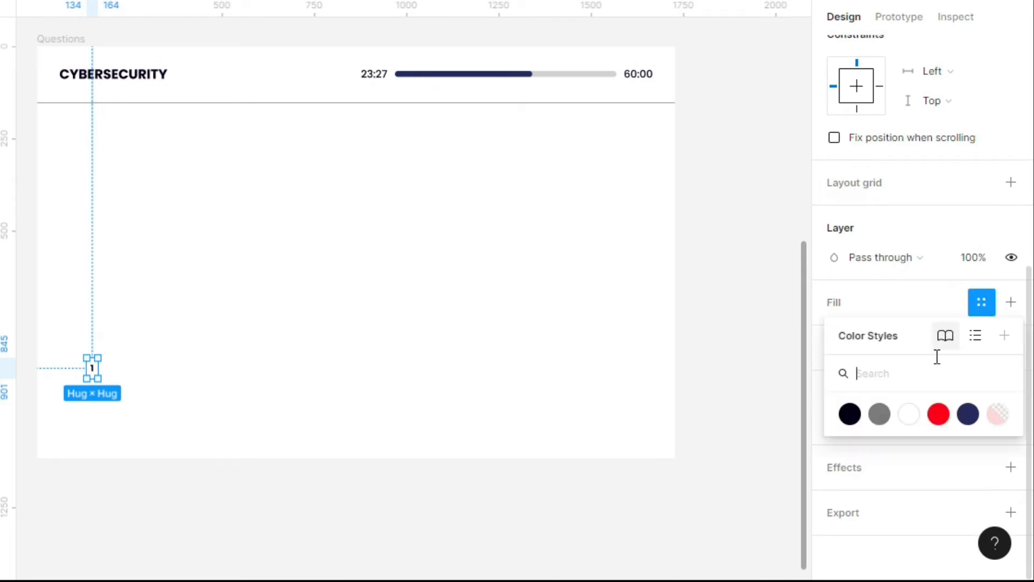
{"action": "left_click", "coordinate": [939, 416]}
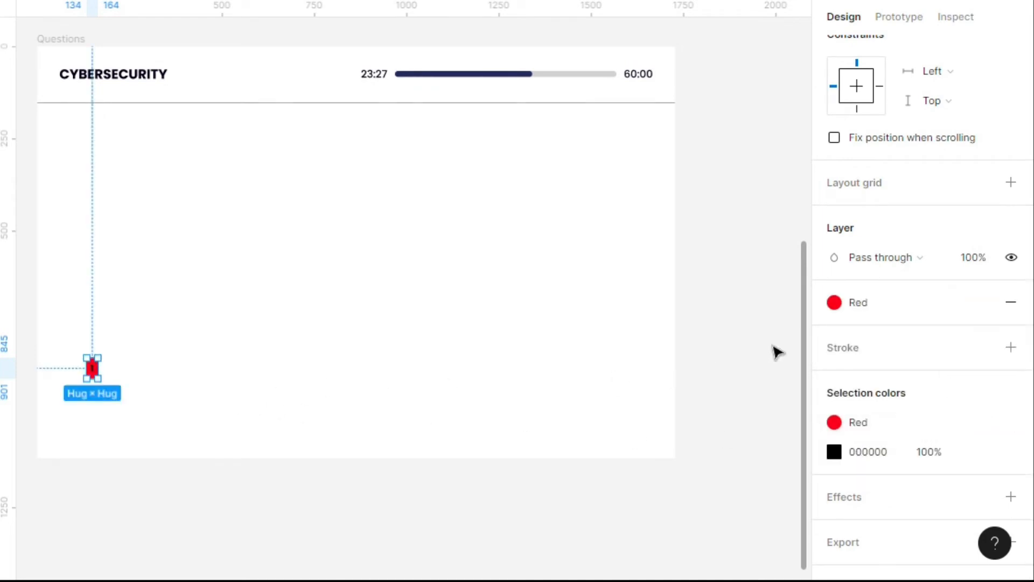
Resize the red number frame to a fixed width of 60 and height of 60.
{"action": "scroll", "coordinate": [888, 272], "scroll_direction": "up", "scroll_amount": 10}
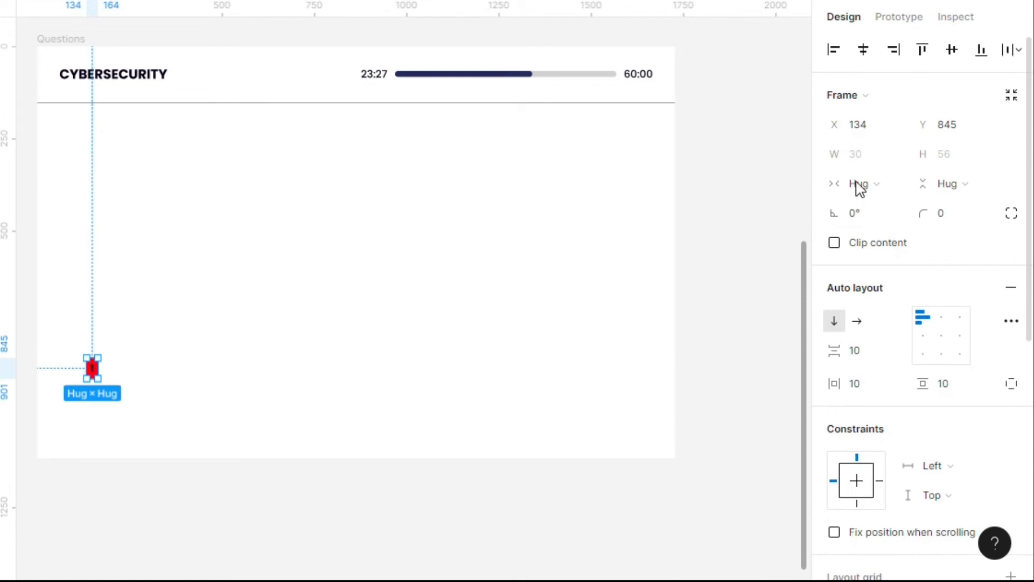
{"action": "left_click_drag", "start_coordinate": [98, 372], "coordinate": [94, 392]}
{"action": "left_click", "coordinate": [840, 155]}
{"action": "left_click", "coordinate": [876, 161]}
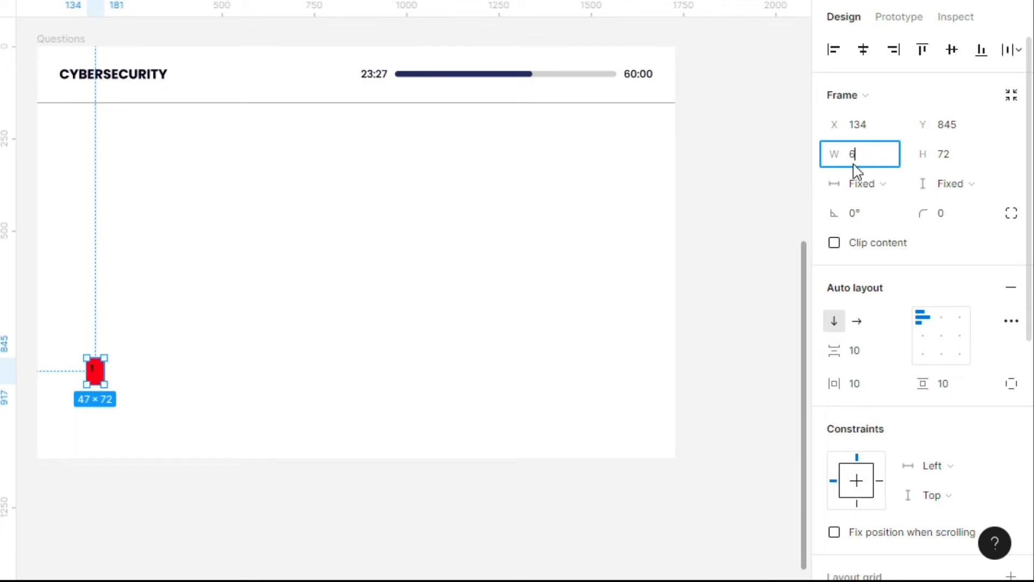
{"action": "left_click", "coordinate": [950, 157]}
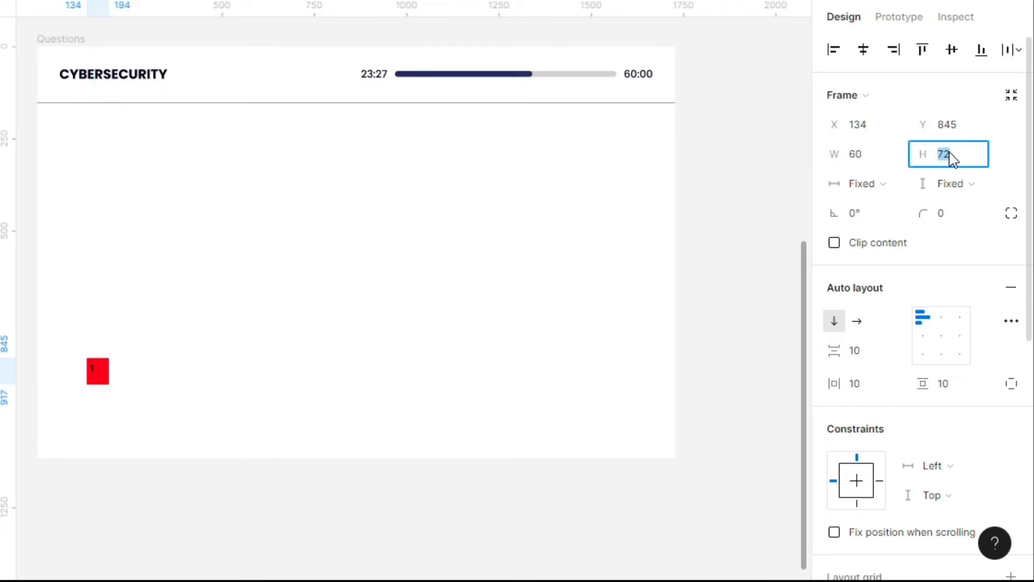
{"action": "key", "text": "Return"}
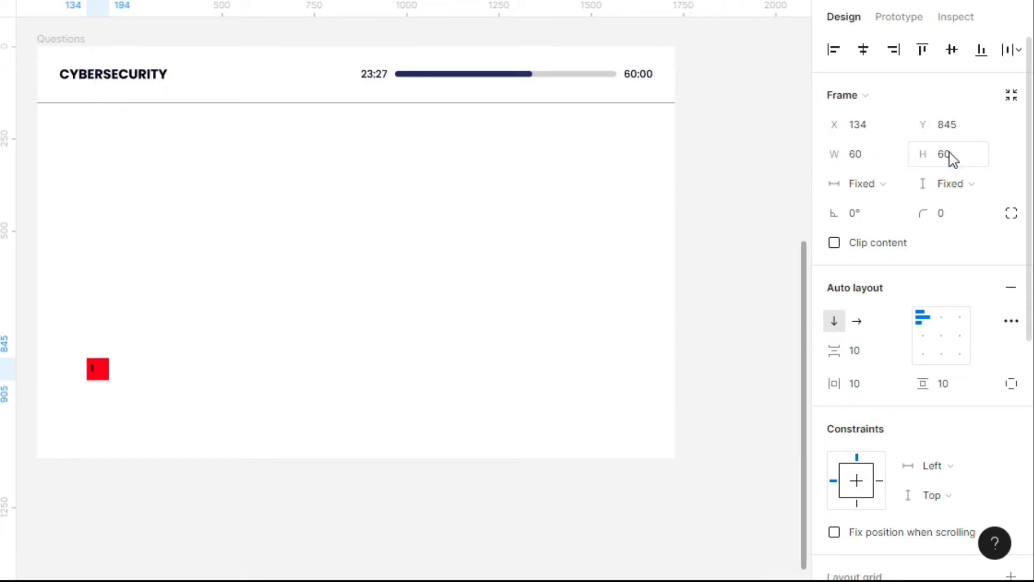
Centre the number 1 inside its red frame and apply the White fill style to the text.
{"action": "left_click", "coordinate": [943, 342]}
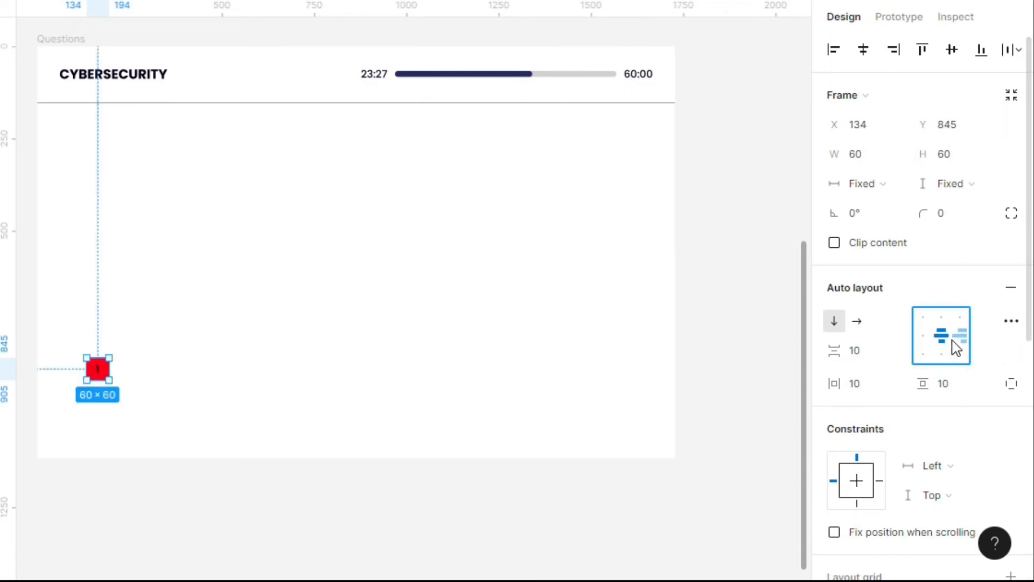
{"action": "double_click", "coordinate": [99, 370]}
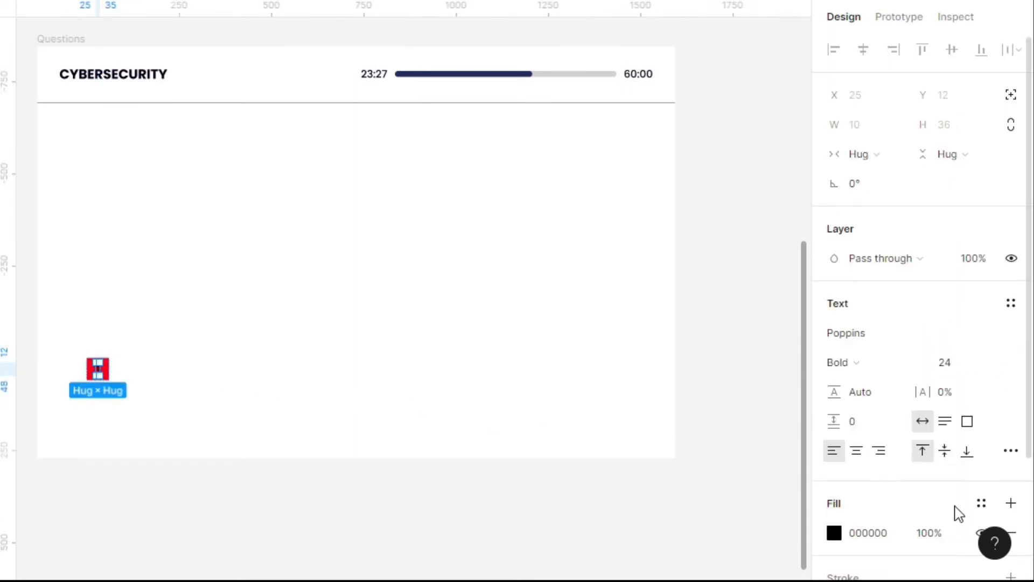
{"action": "left_click", "coordinate": [981, 503]}
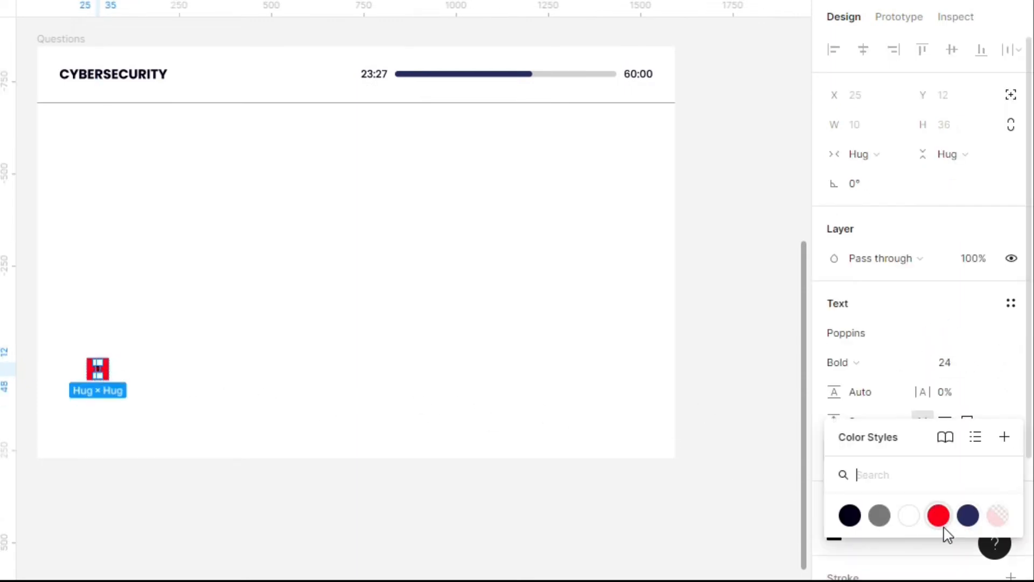
{"action": "left_click", "coordinate": [909, 515]}
{"action": "left_click", "coordinate": [150, 374]}
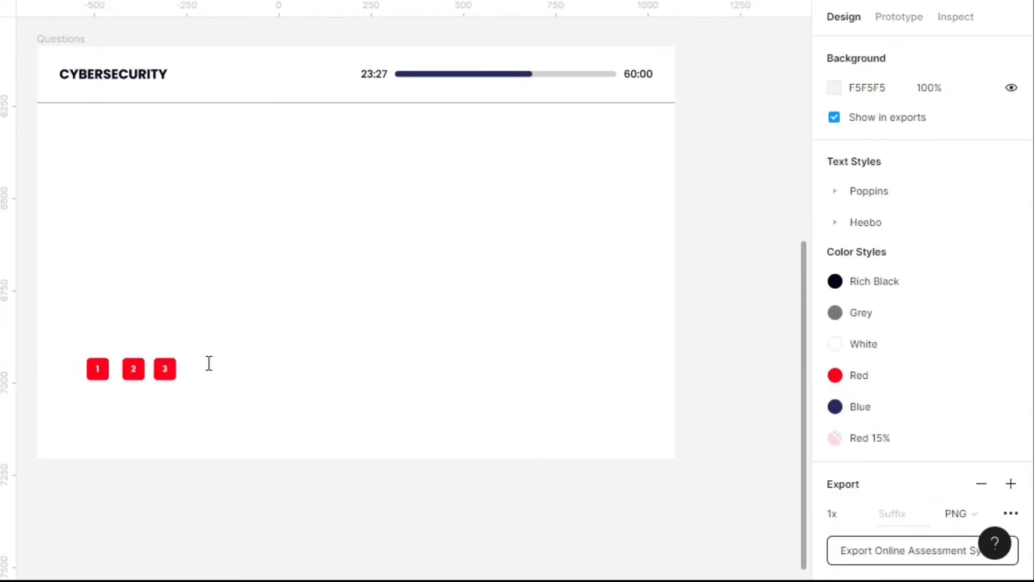
Add the text "4" after button 3 with the Red fill style and wrap it in a centre-aligned auto layout frame.
{"action": "left_click", "coordinate": [208, 363]}
{"action": "left_click", "coordinate": [981, 503]}
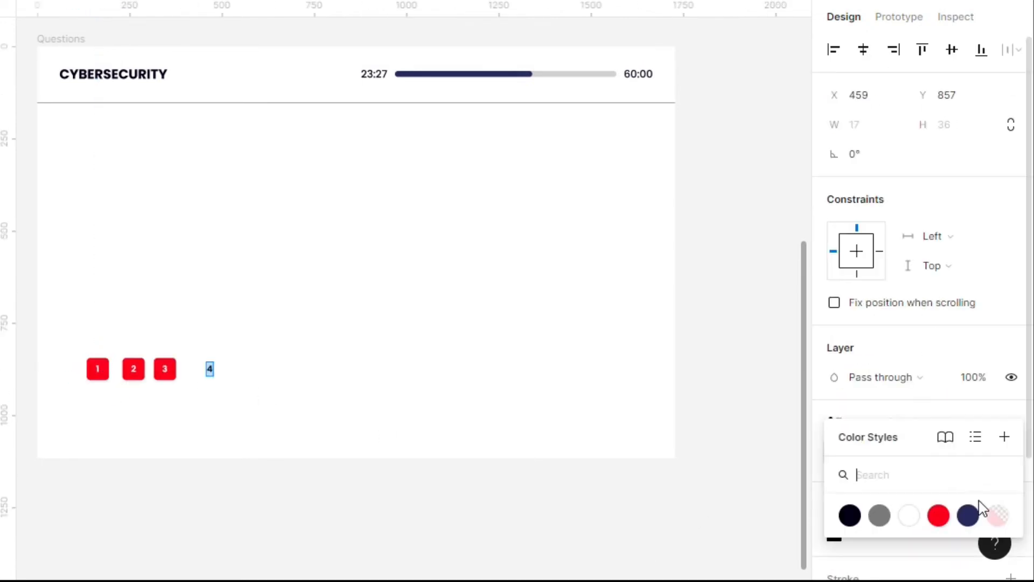
{"action": "left_click", "coordinate": [938, 515]}
{"action": "key", "text": "shift+a"}
{"action": "scroll", "coordinate": [939, 268], "scroll_direction": "down", "scroll_amount": 2}
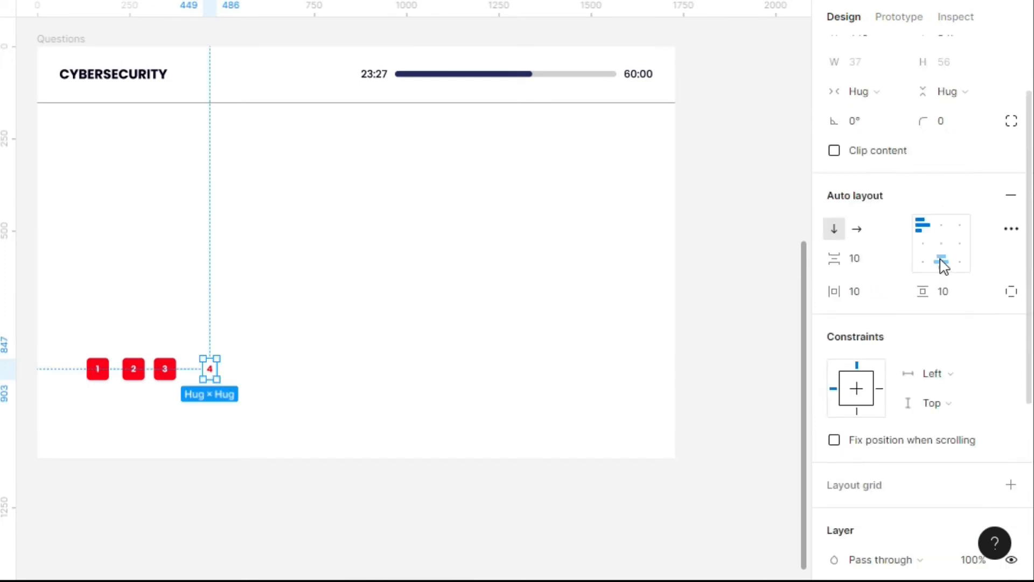
{"action": "left_click", "coordinate": [942, 255]}
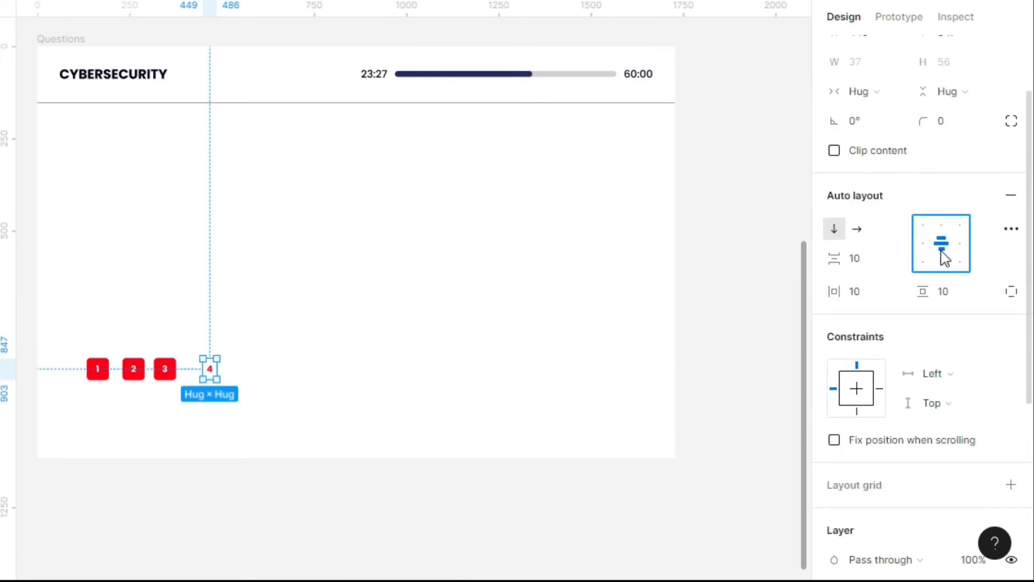
Apply the Red stroke style to the number 4 frame and set the inside stroke width to 2.
{"action": "scroll", "coordinate": [1000, 445], "scroll_direction": "down", "scroll_amount": 5}
{"action": "left_click", "coordinate": [981, 350]}
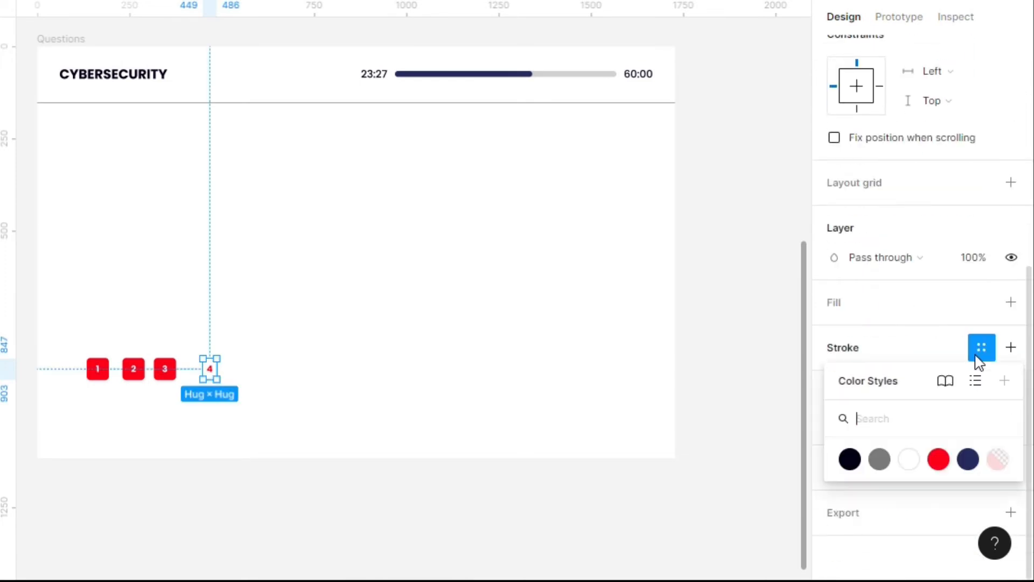
{"action": "left_click", "coordinate": [928, 459]}
{"action": "left_click", "coordinate": [953, 384]}
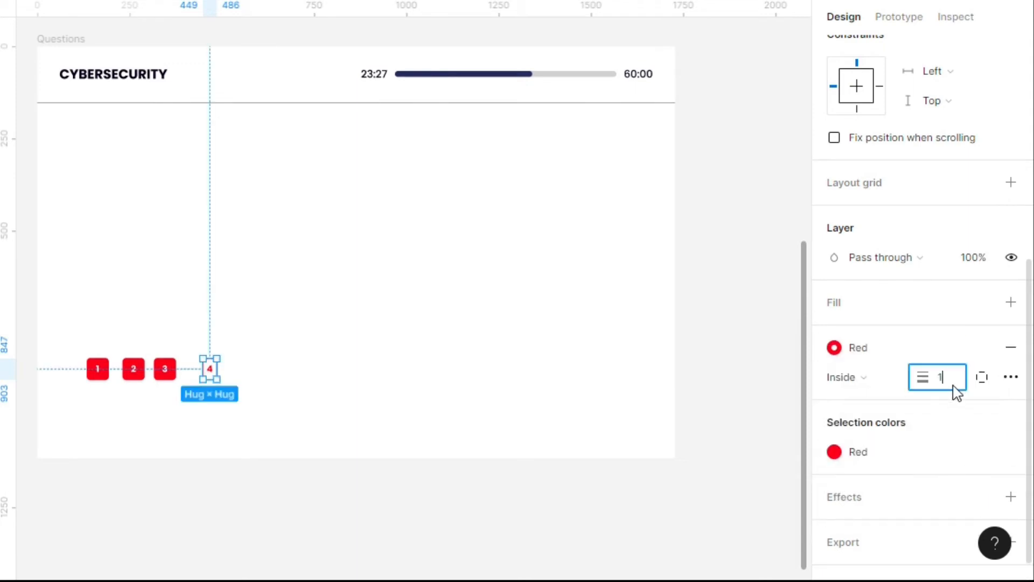
{"action": "key", "text": "Return"}
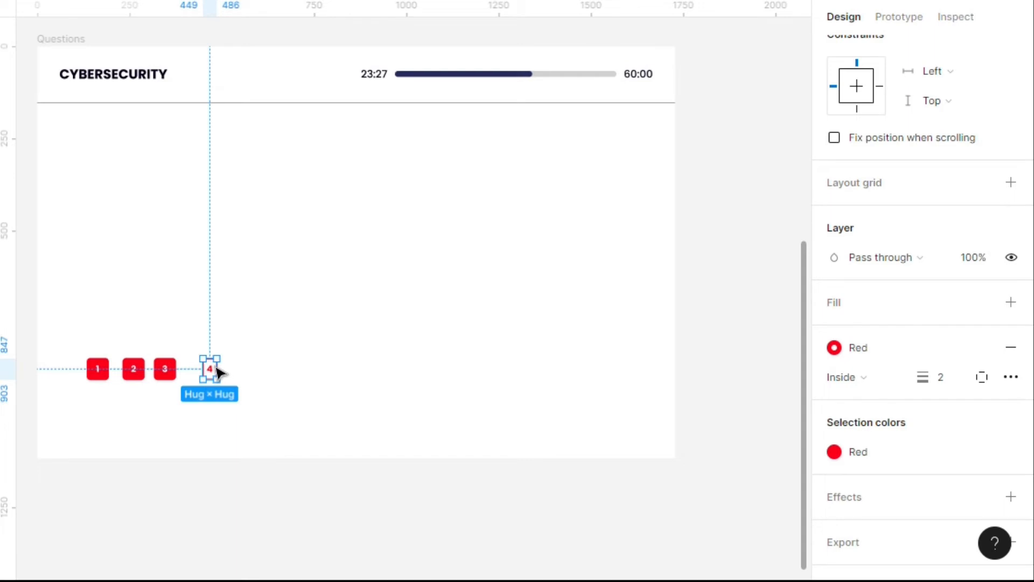
Resize the number 4 frame to a fixed 60 by 60 and set its corner radius to 10.
{"action": "left_click_drag", "start_coordinate": [218, 367], "coordinate": [226, 367]}
{"action": "left_click", "coordinate": [892, 157]}
{"action": "key", "text": "Return"}
{"action": "left_click", "coordinate": [964, 183]}
{"action": "left_click", "coordinate": [964, 153]}
{"action": "left_click", "coordinate": [965, 161]}
{"action": "type", "text": "60"}
{"action": "left_click", "coordinate": [975, 214]}
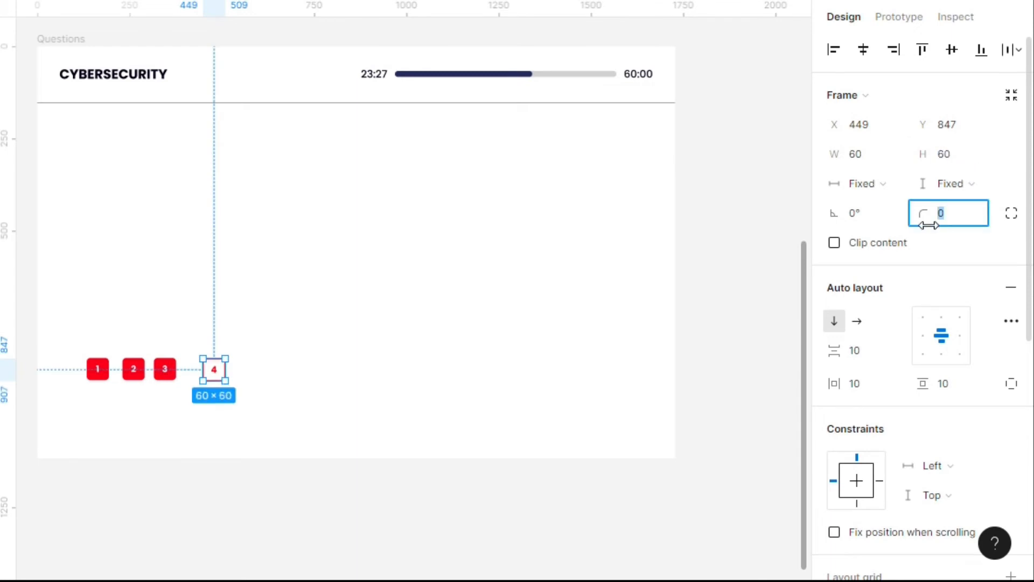
{"action": "type", "text": "10"}
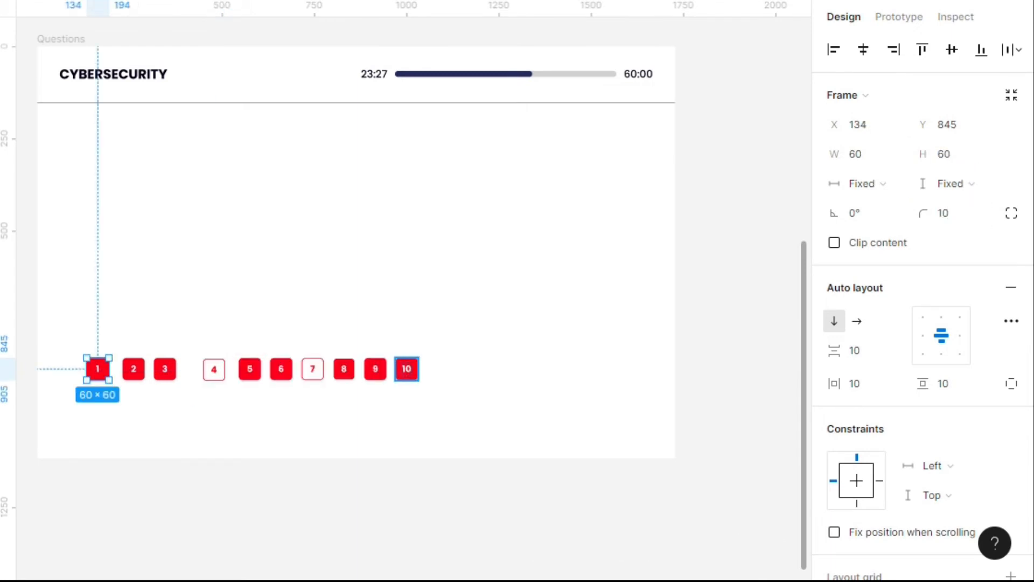
Combine the ten number buttons into a horizontal auto layout row with a spacing of 25 between items.
{"action": "key", "text": "shift+a"}
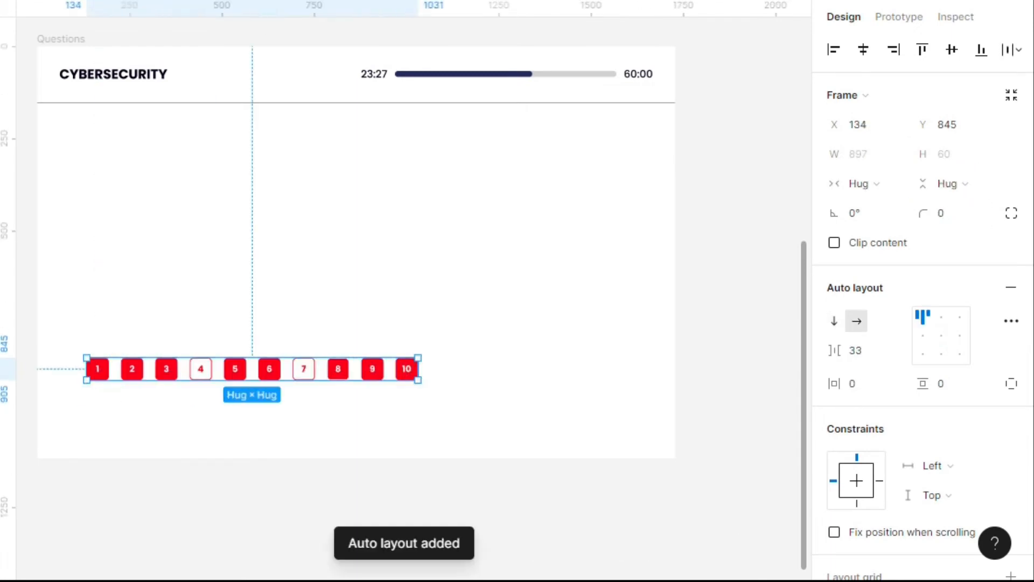
{"action": "left_click", "coordinate": [875, 357]}
{"action": "type", "text": "25"}
{"action": "key", "text": "Return"}
Add the text "Finish Test" beyond the number row and wrap it in a centre-aligned auto layout frame.
{"action": "key", "text": "t"}
{"action": "left_click", "coordinate": [492, 357]}
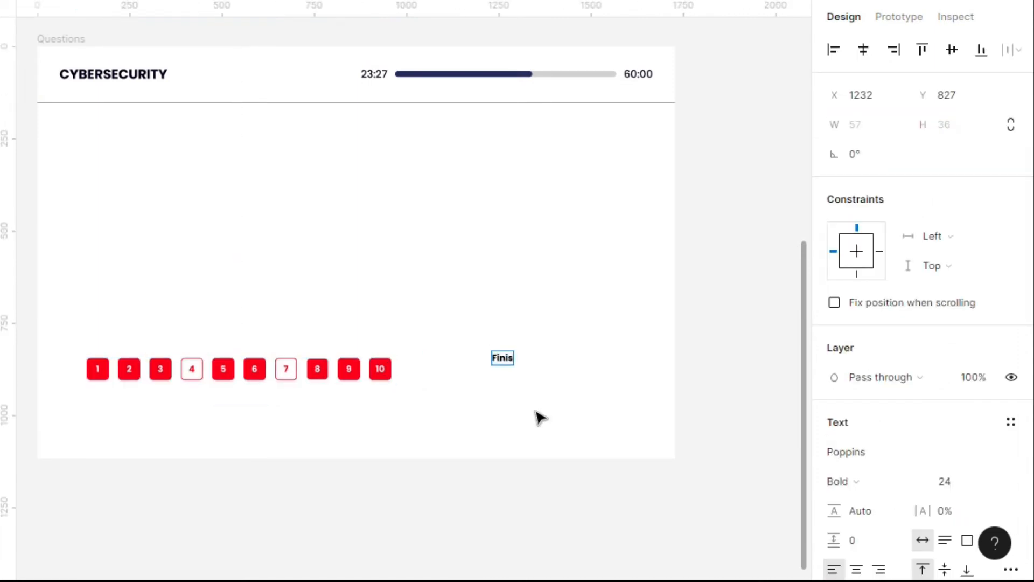
{"action": "type", "text": "Finish Test"}
{"action": "key", "text": "shift+a"}
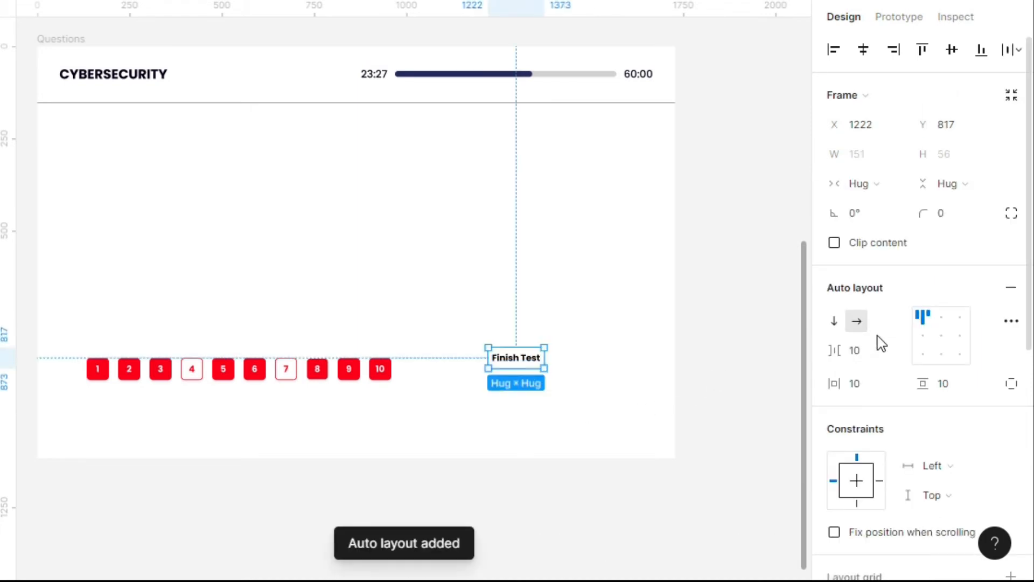
{"action": "left_click", "coordinate": [945, 343]}
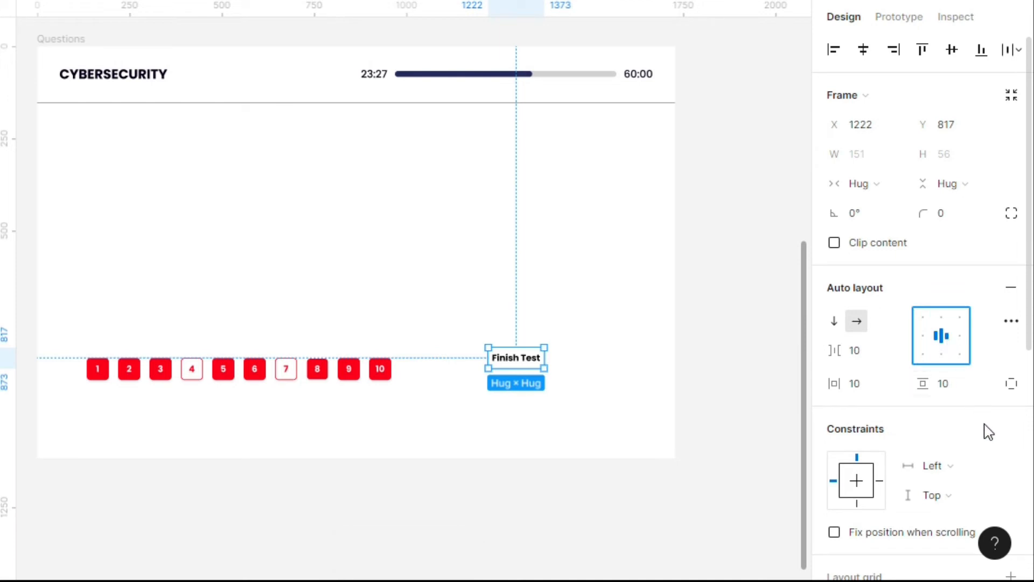
Apply the Blue fill style to the Finish Test frame.
{"action": "scroll", "coordinate": [989, 431], "scroll_direction": "down", "scroll_amount": 5}
{"action": "left_click", "coordinate": [981, 302]}
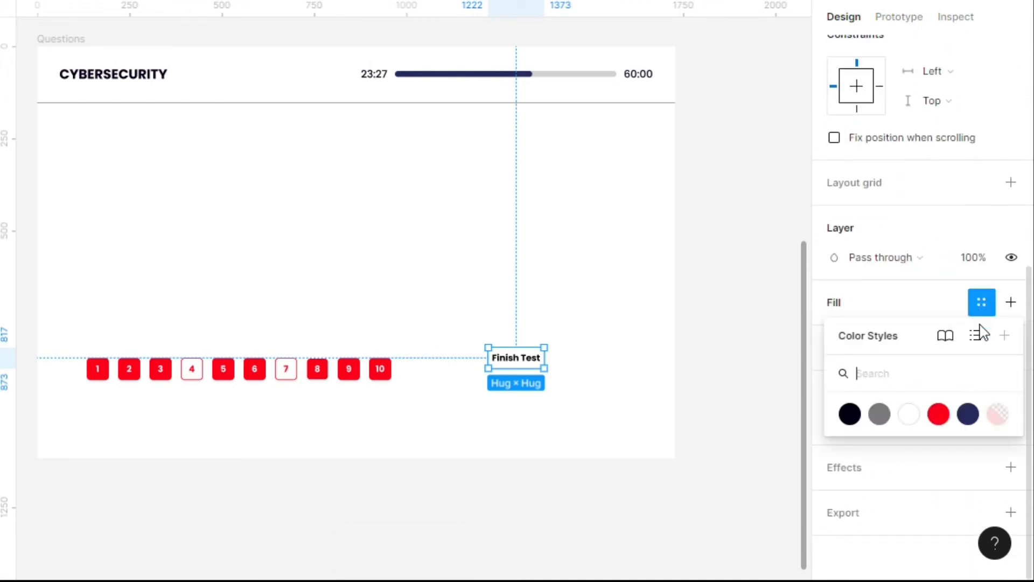
{"action": "left_click", "coordinate": [968, 415]}
Resize the Finish Test frame to a fixed width of 218 and height of 70.
{"action": "scroll", "coordinate": [946, 207], "scroll_direction": "up", "scroll_amount": 5}
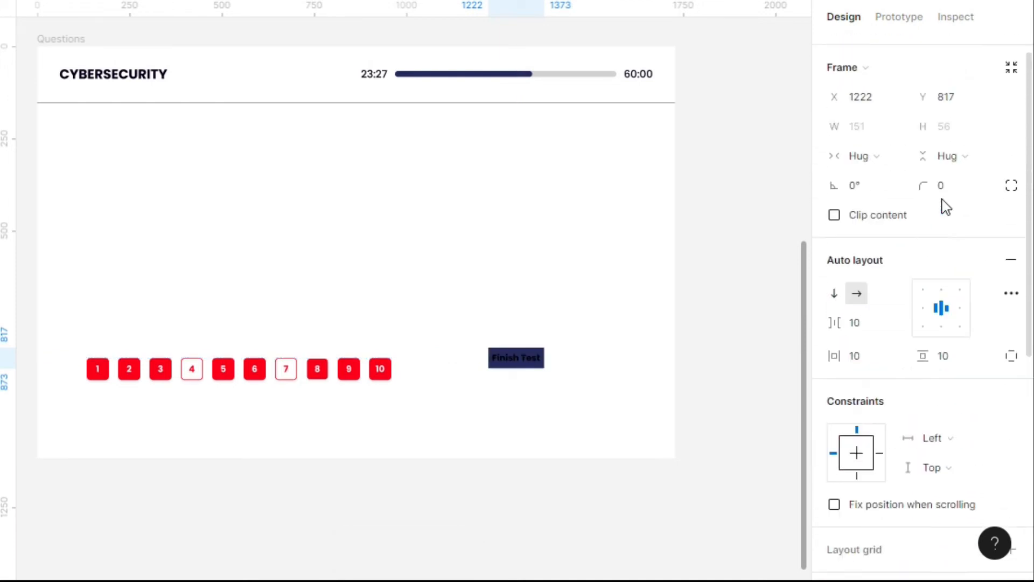
{"action": "left_click", "coordinate": [876, 188]}
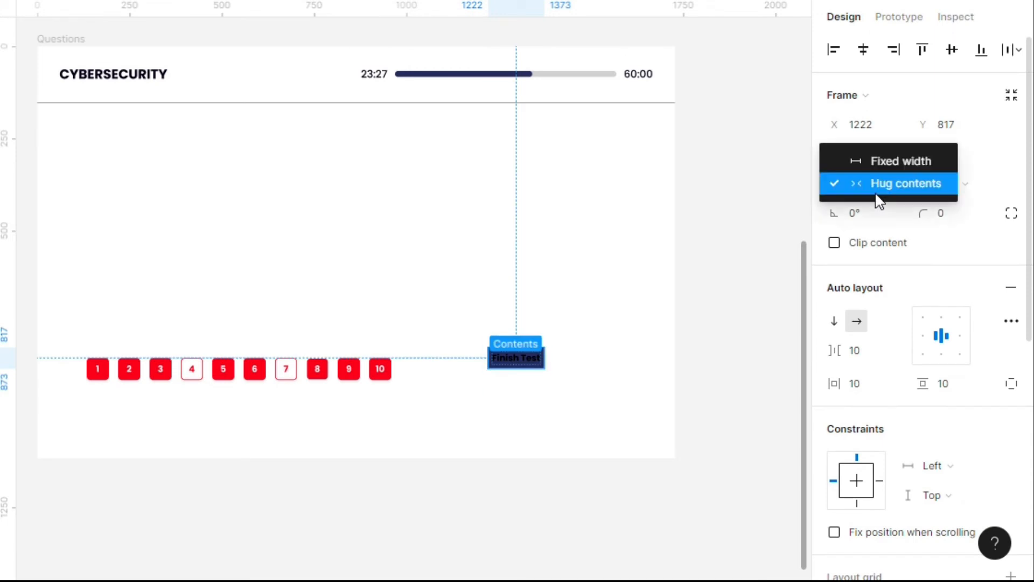
{"action": "left_click", "coordinate": [875, 159]}
{"action": "left_click", "coordinate": [947, 185]}
{"action": "left_click", "coordinate": [958, 167]}
{"action": "left_click", "coordinate": [890, 167]}
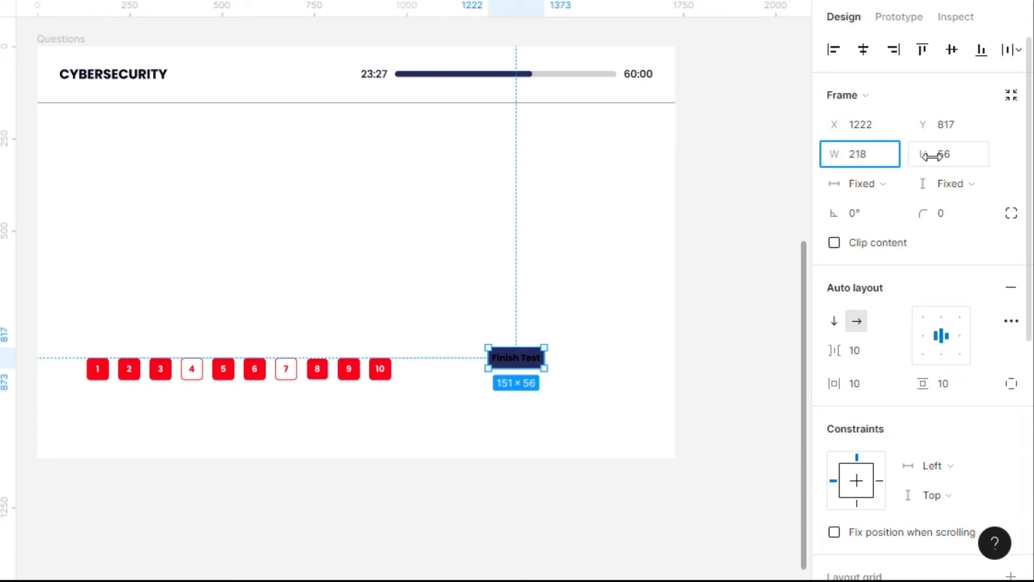
{"action": "left_click", "coordinate": [955, 167]}
{"action": "type", "text": "70"}
{"action": "key", "text": "Return"}
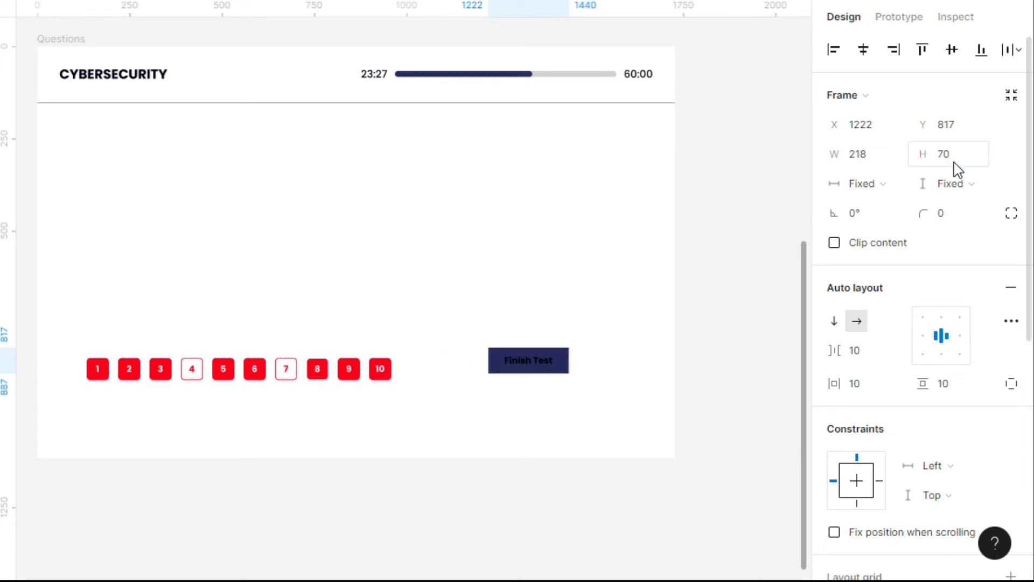
Apply the White fill style to the Finish Test text and round the button's corners.
{"action": "key", "text": "Return"}
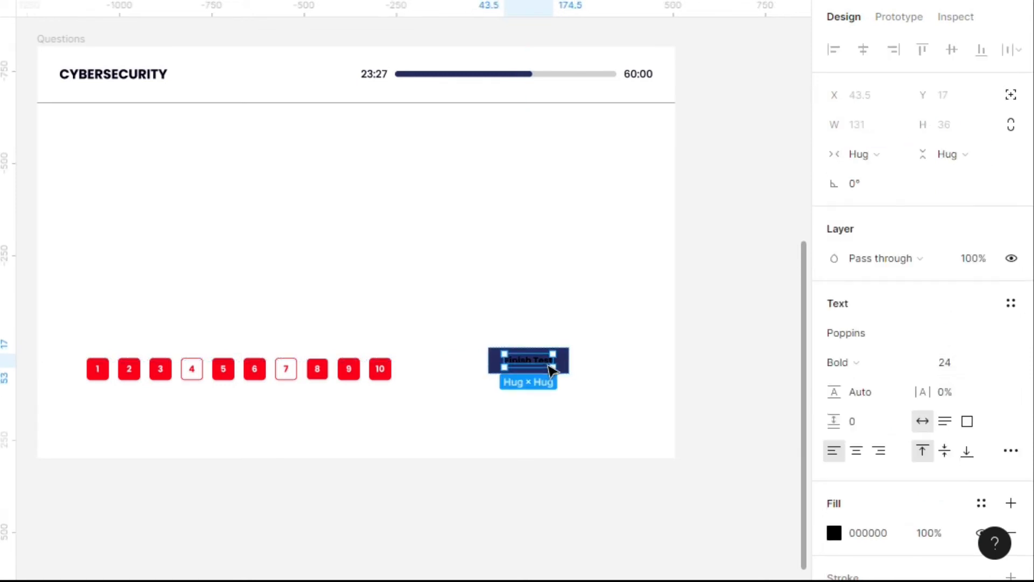
{"action": "left_click", "coordinate": [981, 504]}
{"action": "left_click", "coordinate": [906, 517]}
{"action": "key", "text": "Escape"}
{"action": "left_click", "coordinate": [980, 220]}
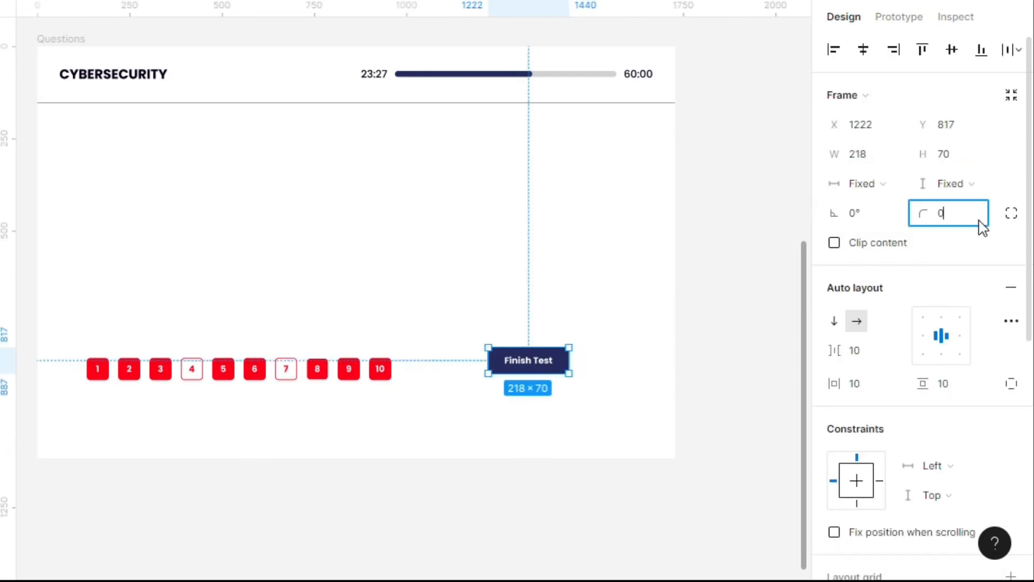
Combine the number row and the Finish Test button in one auto layout frame sized 1728 by 200.
{"action": "left_click", "coordinate": [380, 370], "text": "shift"}
{"action": "key", "text": "shift+a"}
{"action": "left_click", "coordinate": [895, 158]}
{"action": "type", "text": "1"}
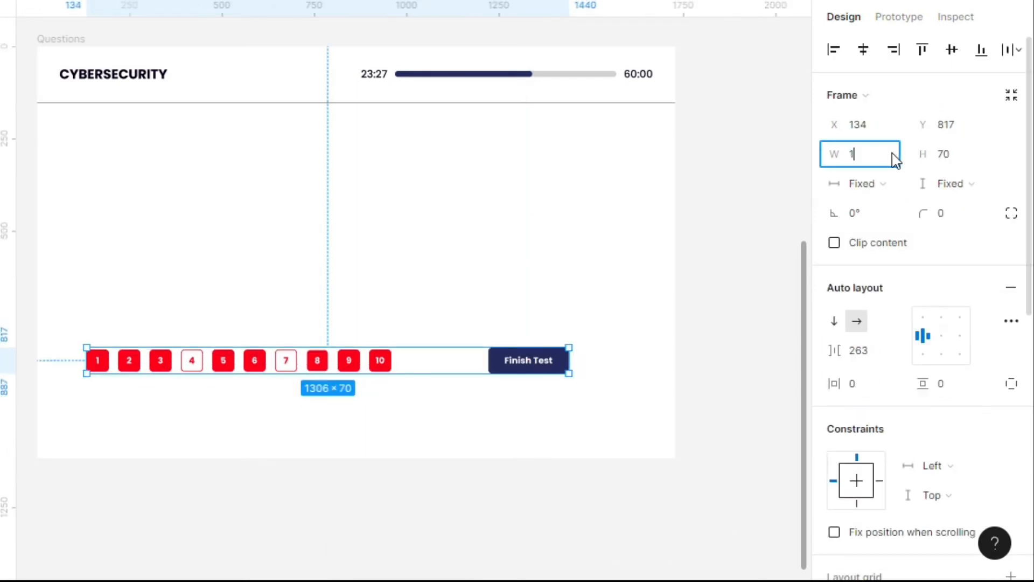
{"action": "left_click", "coordinate": [986, 156]}
{"action": "type", "text": "200"}
{"action": "key", "text": "Return"}
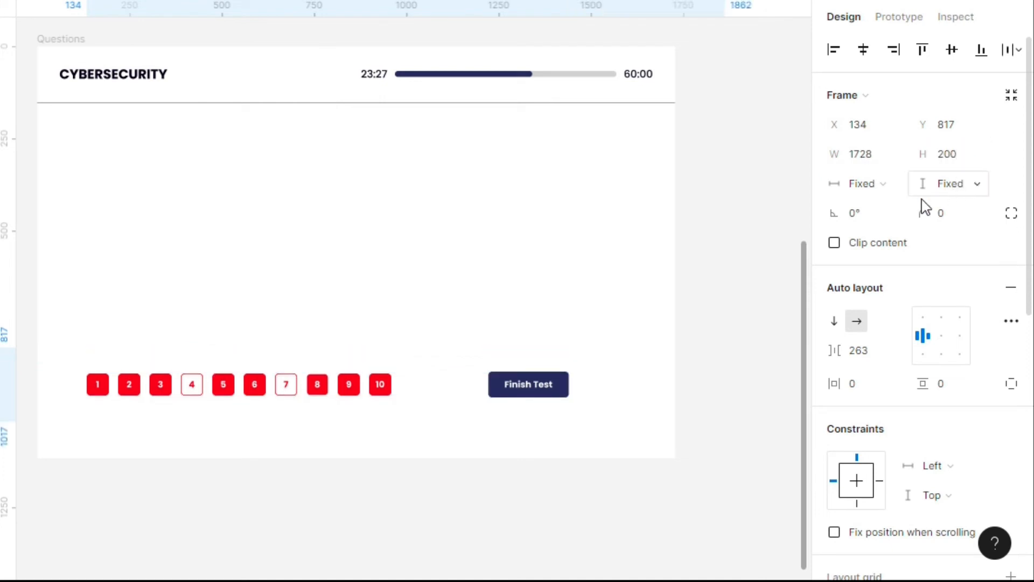
Align the combined bar to the left and bottom edges of the Questions frame and centre its contents.
{"action": "left_click", "coordinate": [834, 50]}
{"action": "left_click", "coordinate": [980, 50]}
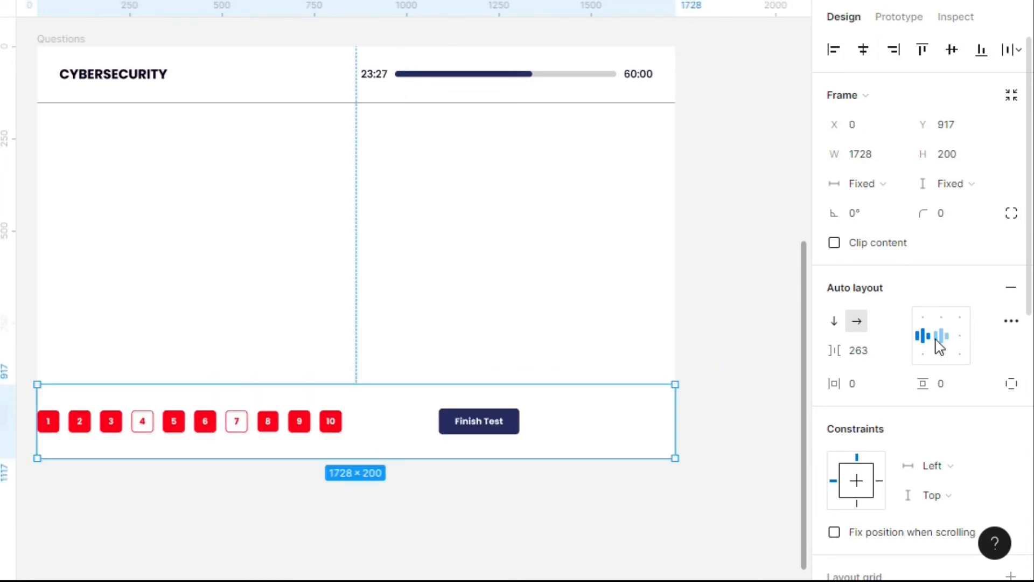
{"action": "left_click", "coordinate": [938, 340]}
Set the bottom bar's horizontal padding to 60 and the spacing between its items to 578.
{"action": "left_click", "coordinate": [879, 383]}
{"action": "key", "text": "Return"}
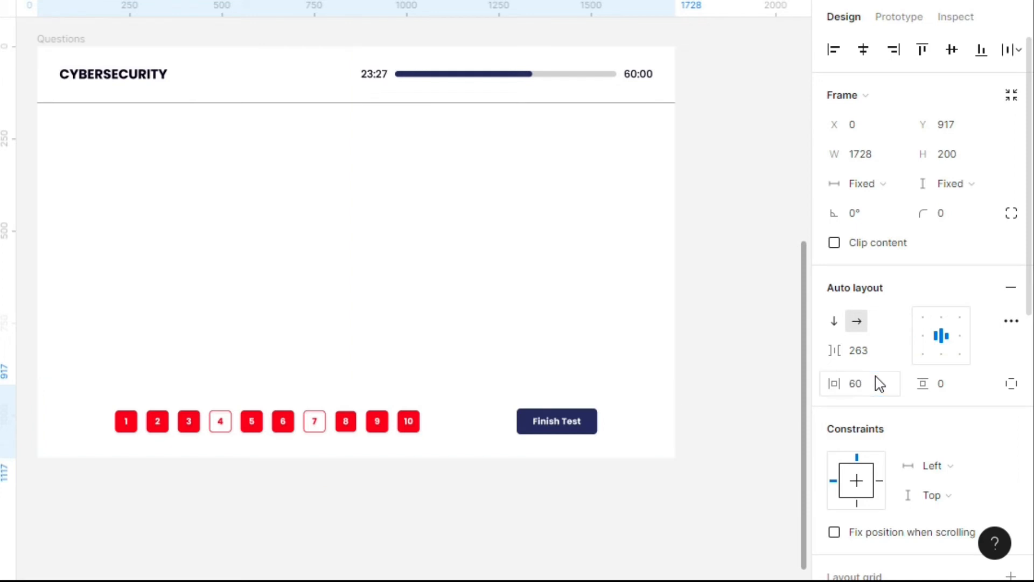
{"action": "left_click", "coordinate": [884, 356]}
{"action": "type", "text": "5"}
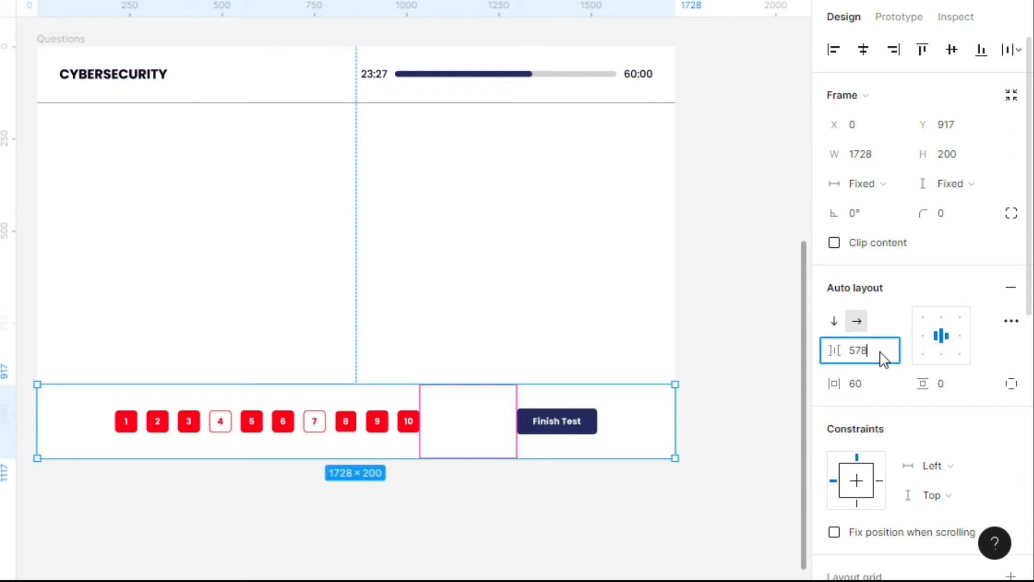
{"action": "type", "text": "78"}
{"action": "key", "text": "Return"}
Apply the White fill style to the bottom bar.
{"action": "scroll", "coordinate": [917, 369], "scroll_direction": "down", "scroll_amount": 5}
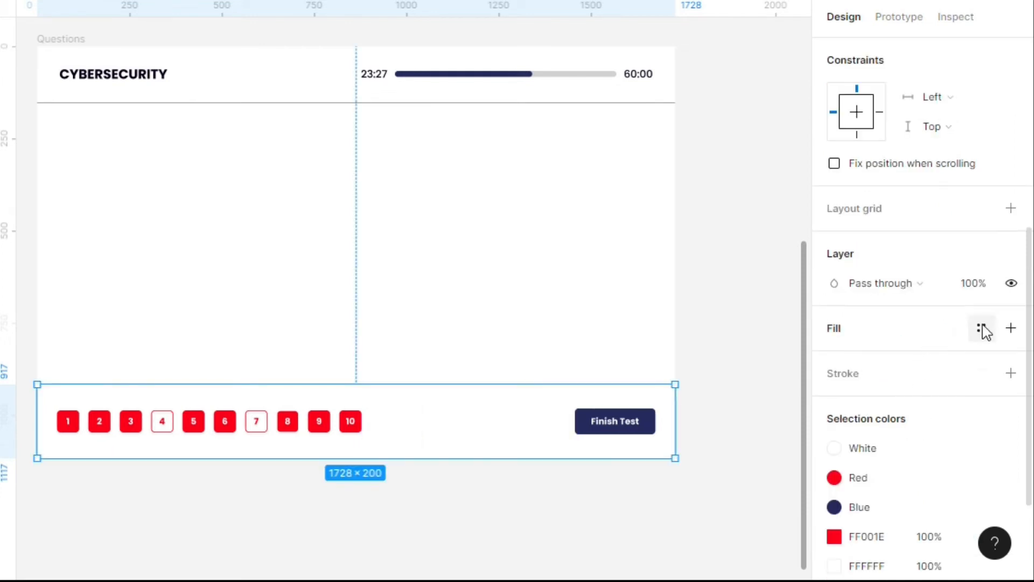
{"action": "left_click", "coordinate": [982, 331]}
{"action": "left_click", "coordinate": [154, 109]}
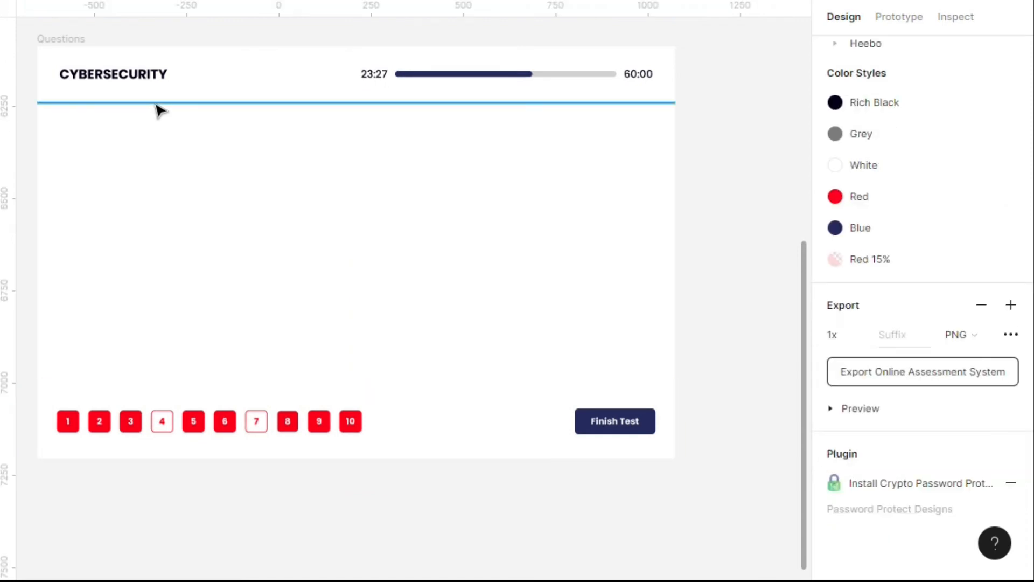
Fix the position of the header, divider line and bottom bar when scrolling.
{"action": "left_click", "coordinate": [155, 104]}
{"action": "left_click", "coordinate": [174, 85], "text": "shift"}
{"action": "left_click", "coordinate": [239, 398], "text": "shift"}
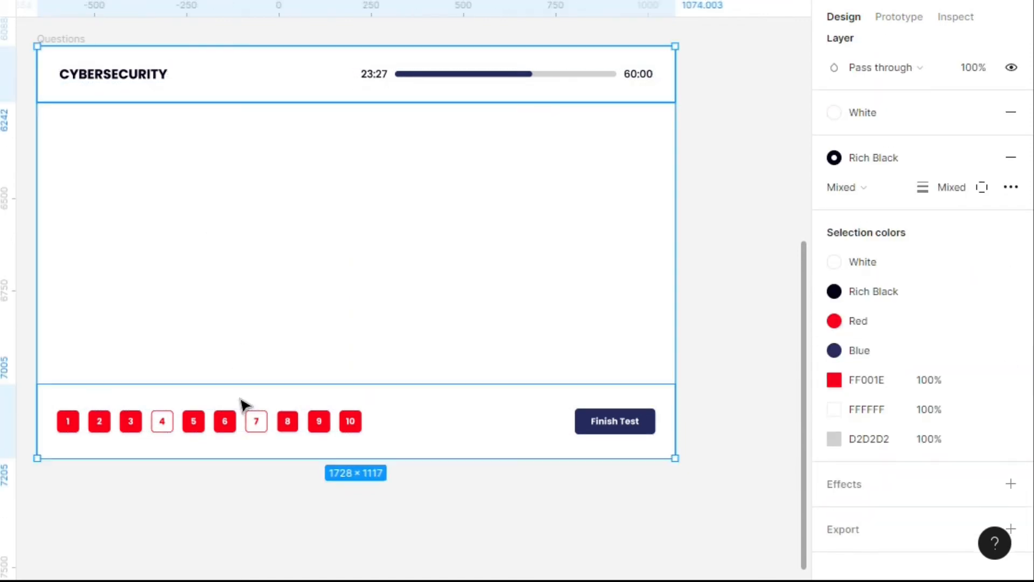
{"action": "scroll", "coordinate": [831, 173], "scroll_direction": "up", "scroll_amount": 5}
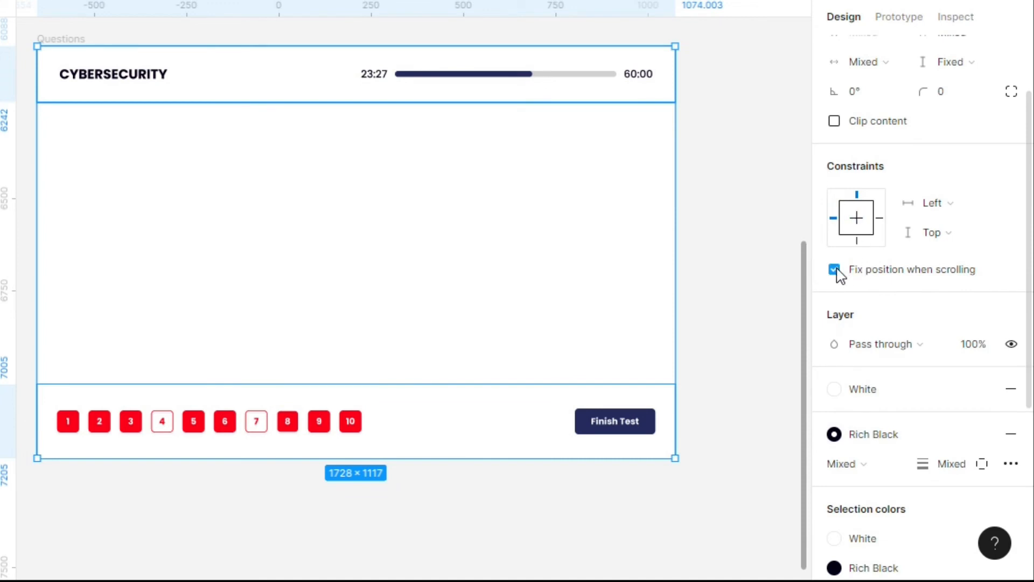
{"action": "scroll", "coordinate": [835, 273], "scroll_direction": "up", "scroll_amount": 1}
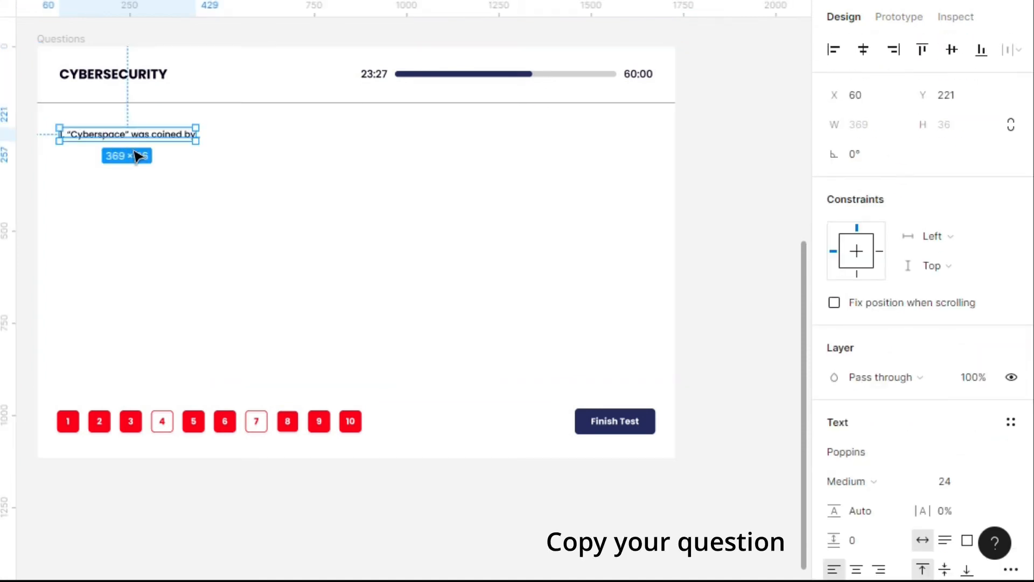
Draw a small square below the question text and set its size to 30 × 30.
{"action": "key", "text": "r"}
{"action": "left_click", "coordinate": [69, 161]}
{"action": "left_click_drag", "start_coordinate": [92, 187], "coordinate": [107, 191]}
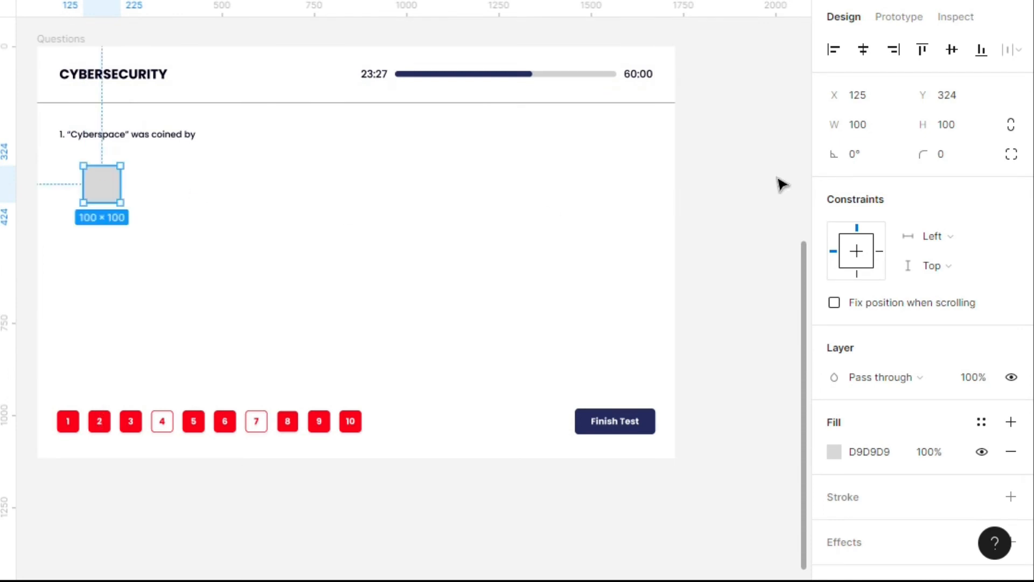
{"action": "left_click", "coordinate": [970, 129]}
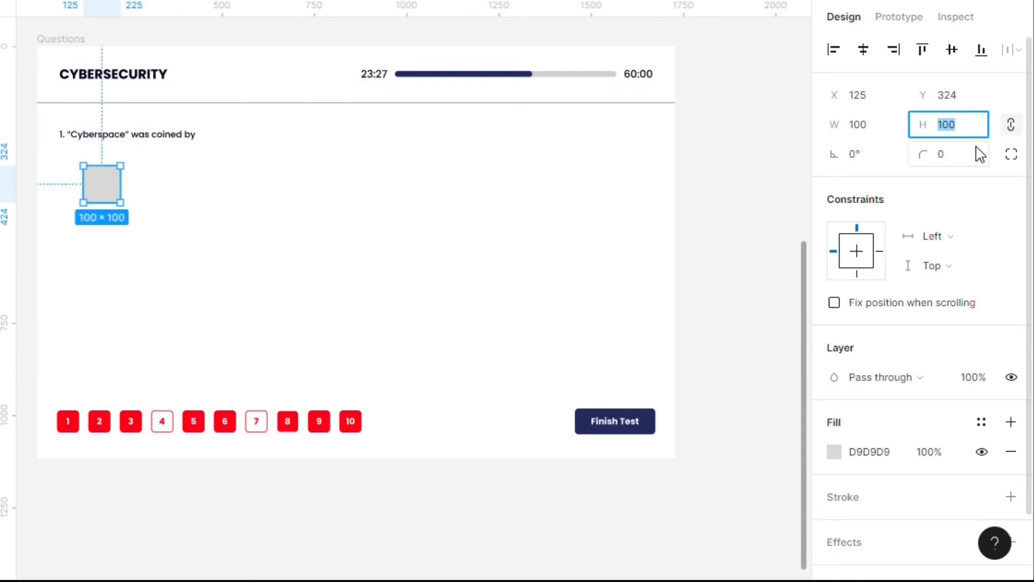
{"action": "type", "text": "30"}
{"action": "key", "text": "Return"}
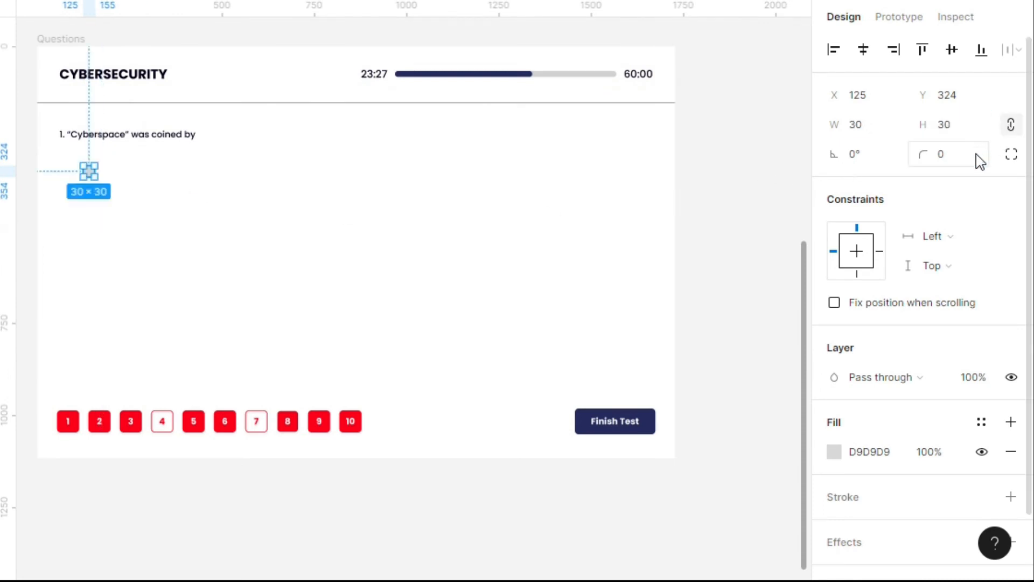
Hide the square's fill and give it a Rich Black stroke with a thickness of 2.
{"action": "left_click", "coordinate": [984, 455]}
{"action": "left_click", "coordinate": [984, 496]}
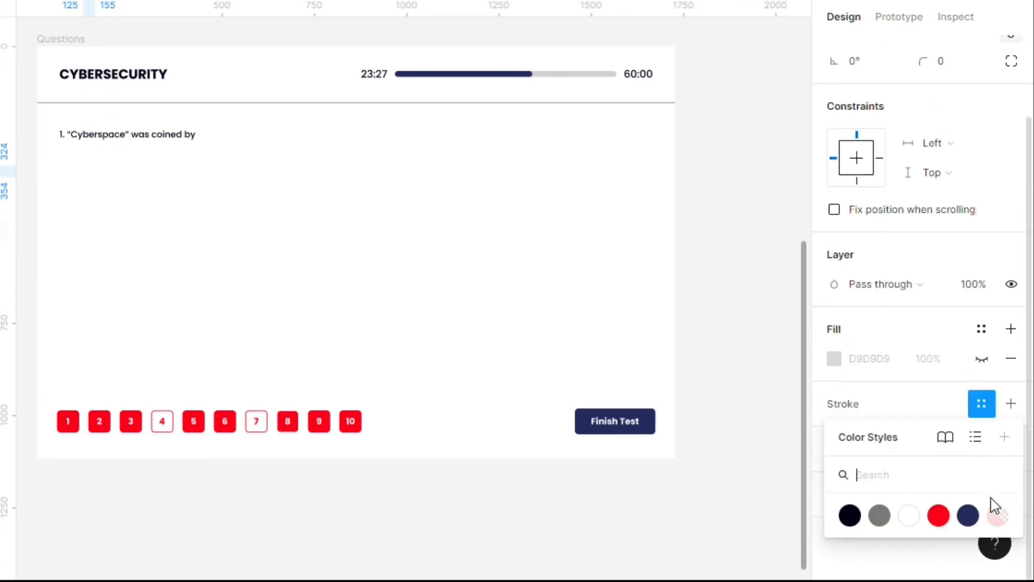
{"action": "left_click", "coordinate": [851, 516]}
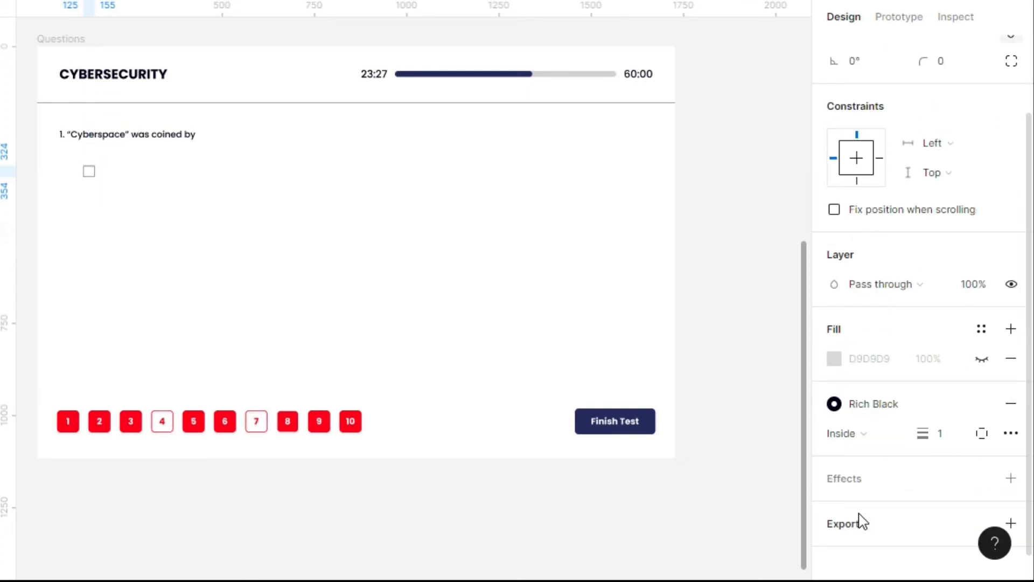
{"action": "left_click", "coordinate": [948, 444]}
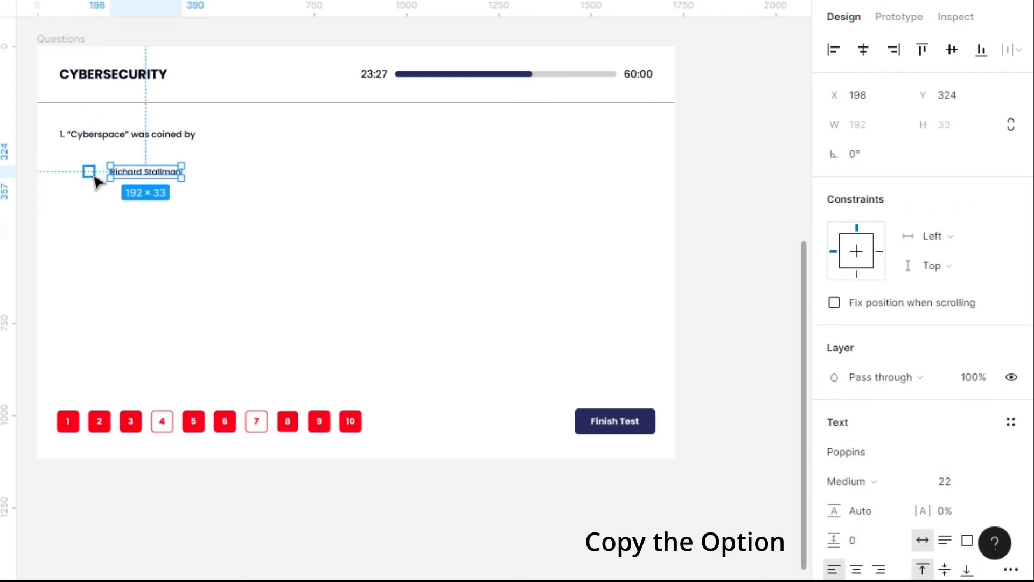
Combine the checkbox and option text into an auto layout 1320 wide, with its contents aligned left and vertically centred.
{"action": "left_click", "coordinate": [94, 176], "text": "shift"}
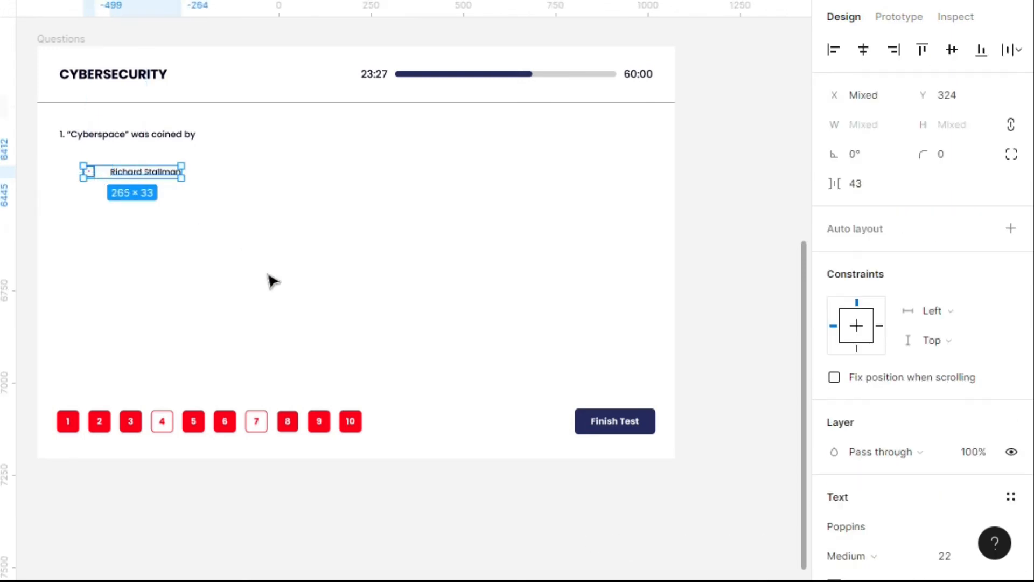
{"action": "key", "text": "shift+a"}
{"action": "left_click", "coordinate": [864, 184]}
{"action": "left_click", "coordinate": [870, 160]}
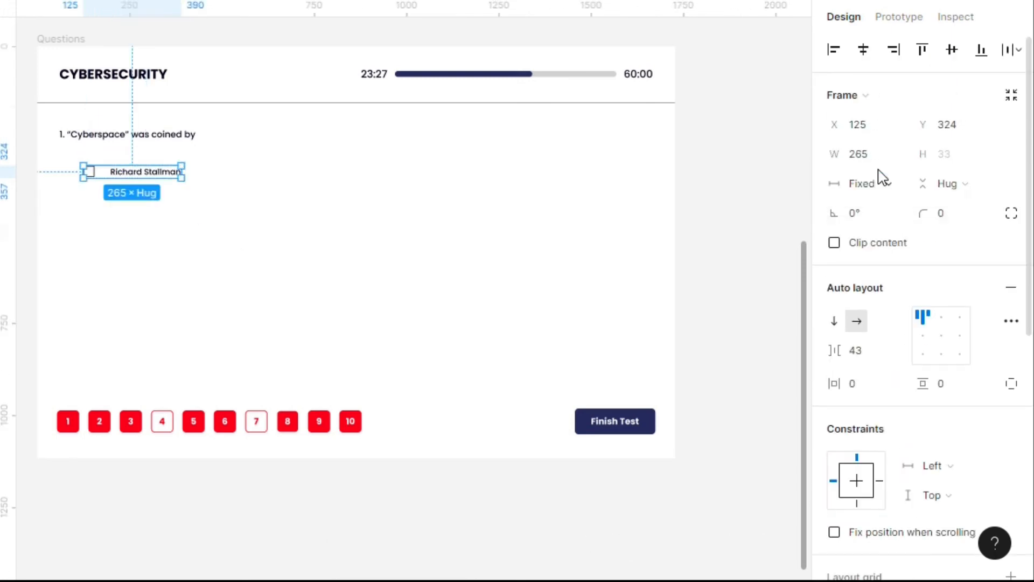
{"action": "left_click", "coordinate": [882, 161]}
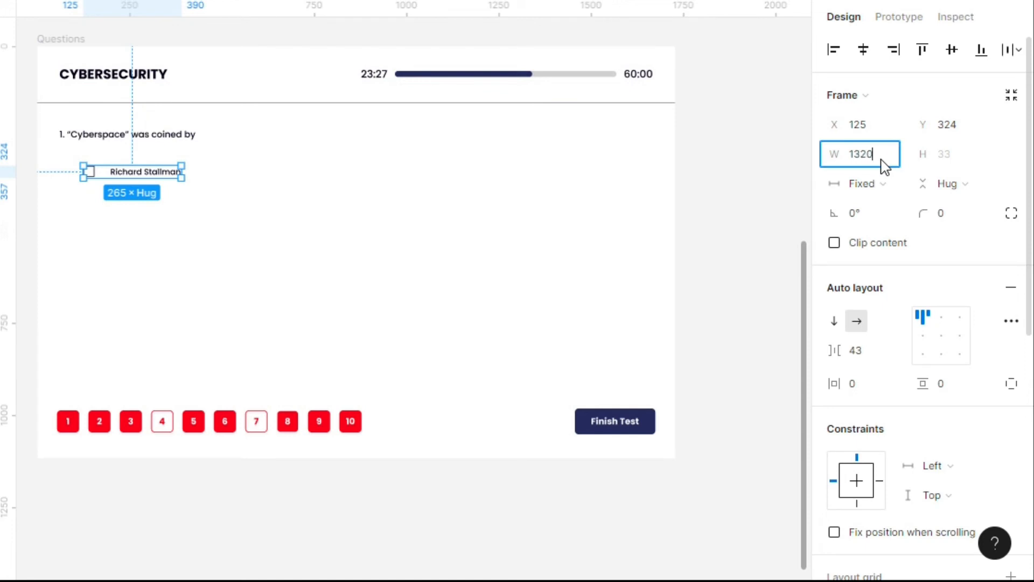
{"action": "key", "text": "Return"}
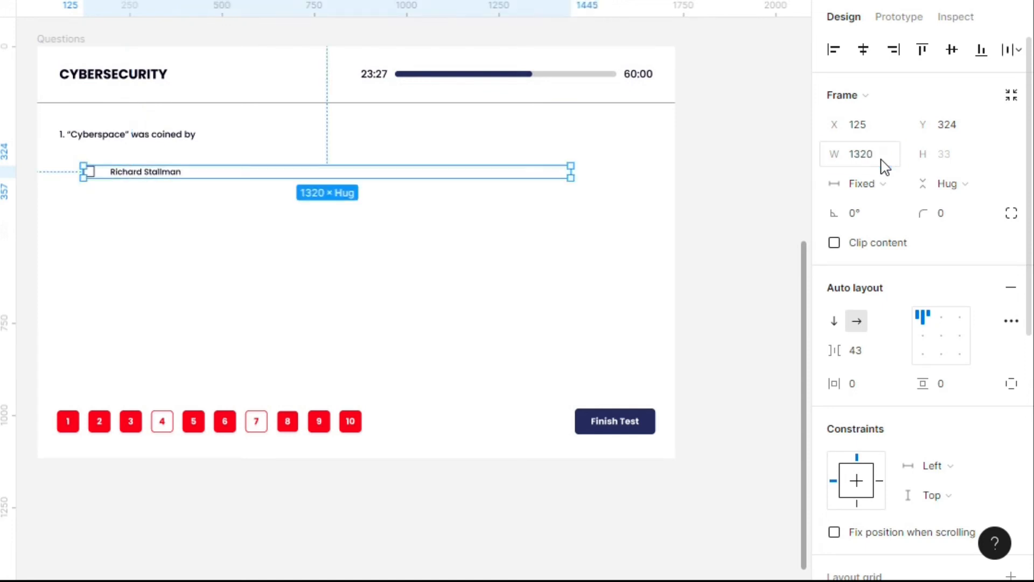
{"action": "left_click", "coordinate": [926, 336]}
Give the option row a centred Rich Black stroke with a thickness of 2.
{"action": "scroll", "coordinate": [943, 439], "scroll_direction": "down", "scroll_amount": 6}
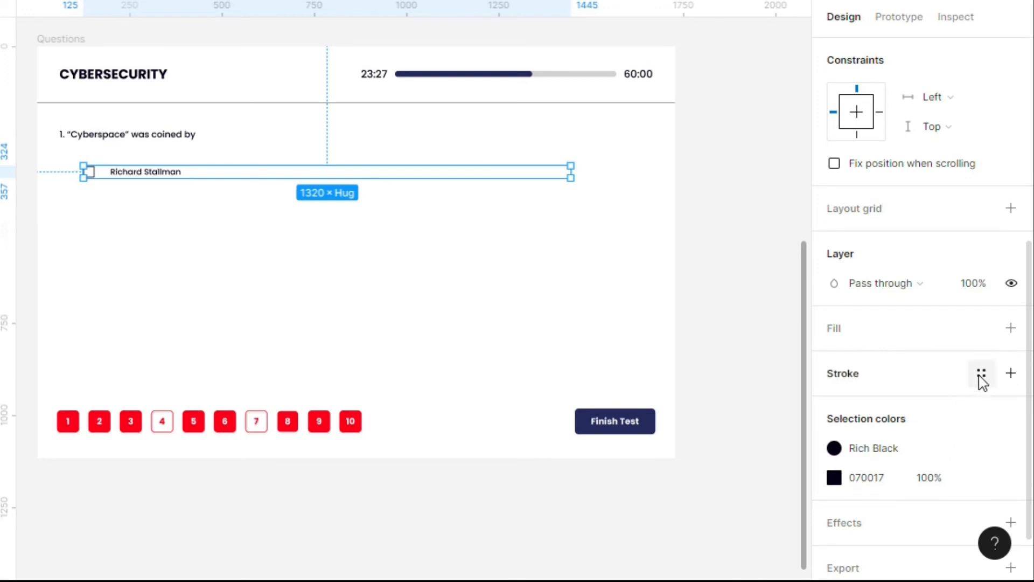
{"action": "left_click", "coordinate": [981, 373]}
{"action": "left_click", "coordinate": [849, 485]}
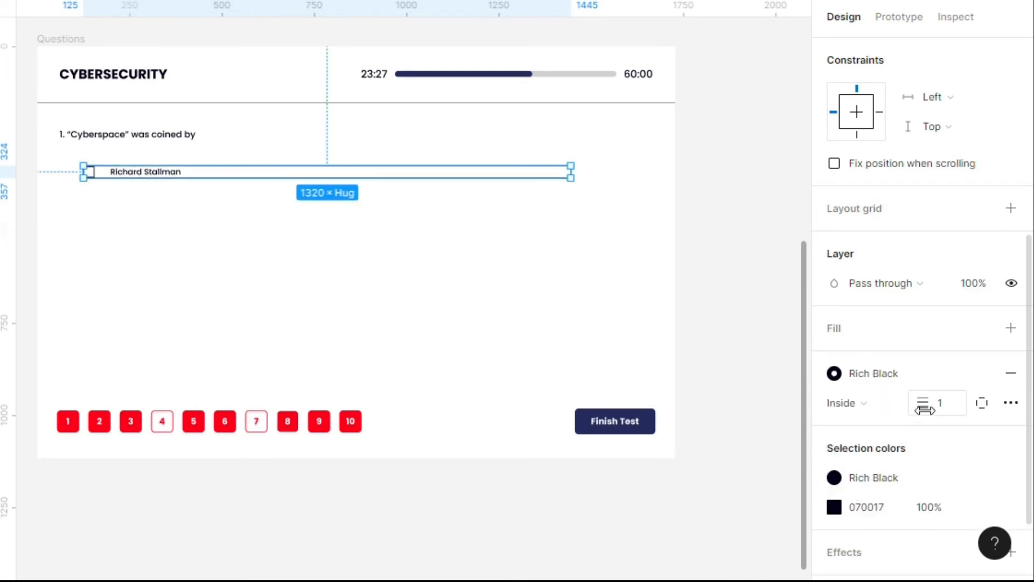
{"action": "left_click", "coordinate": [846, 403]}
{"action": "left_click", "coordinate": [872, 379]}
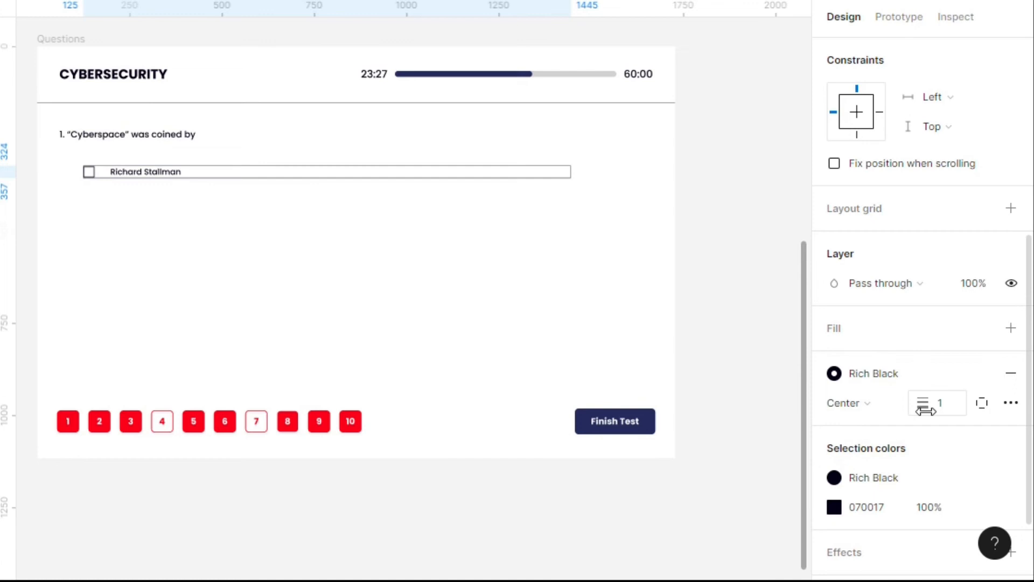
{"action": "left_click", "coordinate": [949, 415]}
{"action": "type", "text": "2"}
{"action": "key", "text": "Return"}
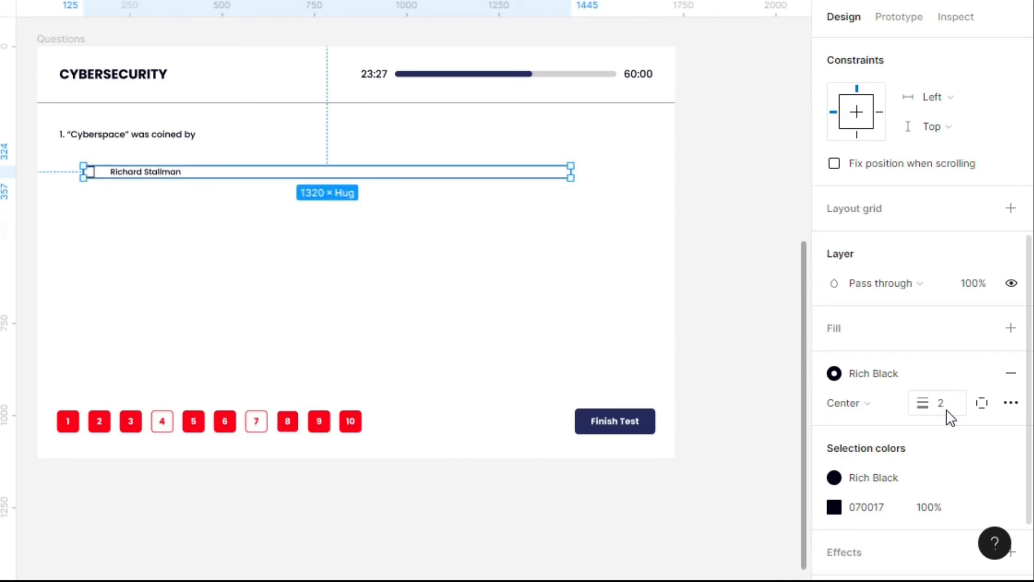
Set the option row's item spacing, horizontal padding and vertical padding to 20 each.
{"action": "scroll", "coordinate": [914, 327], "scroll_direction": "up", "scroll_amount": 5}
{"action": "left_click", "coordinate": [887, 353]}
{"action": "type", "text": "20"}
{"action": "left_click", "coordinate": [891, 387]}
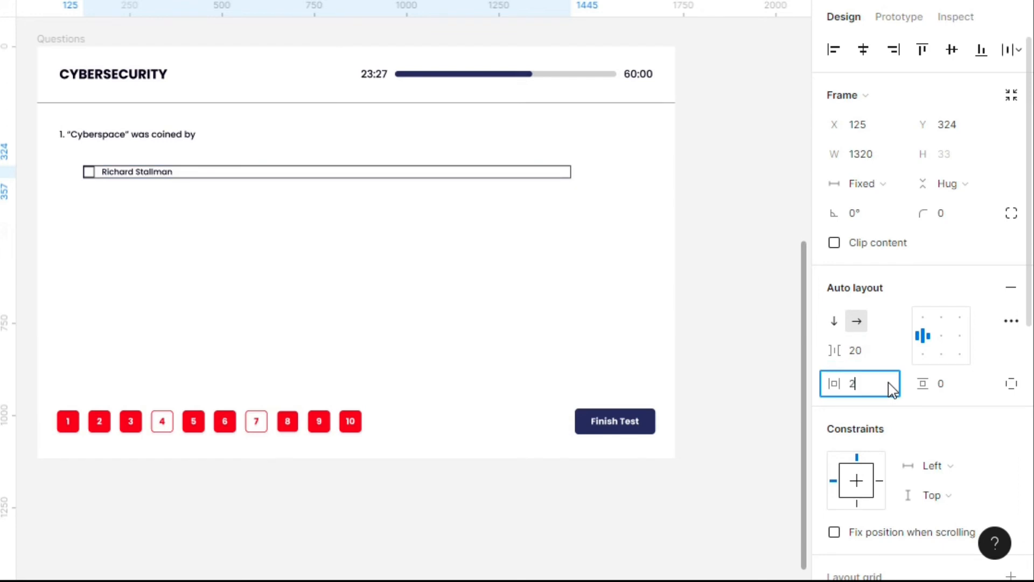
{"action": "type", "text": "20"}
{"action": "key", "text": "Return"}
{"action": "left_click", "coordinate": [947, 393]}
{"action": "type", "text": "20"}
{"action": "key", "text": "Return"}
Duplicate the option row below the first and make the copy's checkbox solid Red without a stroke.
{"action": "key", "text": "ctrl+d"}
{"action": "double_click", "coordinate": [100, 232]}
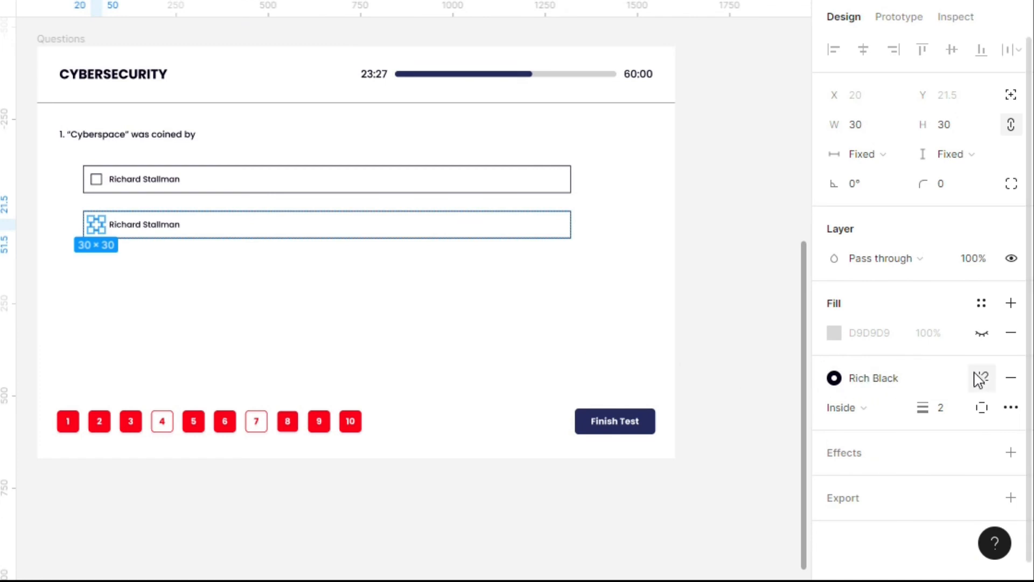
{"action": "left_click", "coordinate": [1009, 378]}
{"action": "left_click", "coordinate": [982, 336]}
{"action": "left_click", "coordinate": [981, 303]}
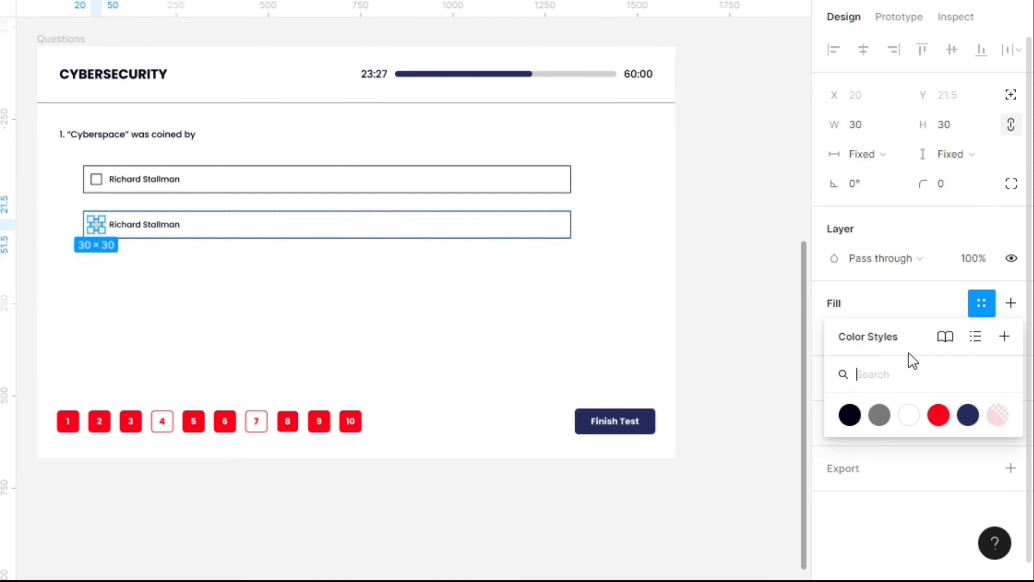
{"action": "left_click", "coordinate": [938, 415]}
Apply the Red 15% fill style and a Red stroke to the second option row.
{"action": "left_click", "coordinate": [518, 234]}
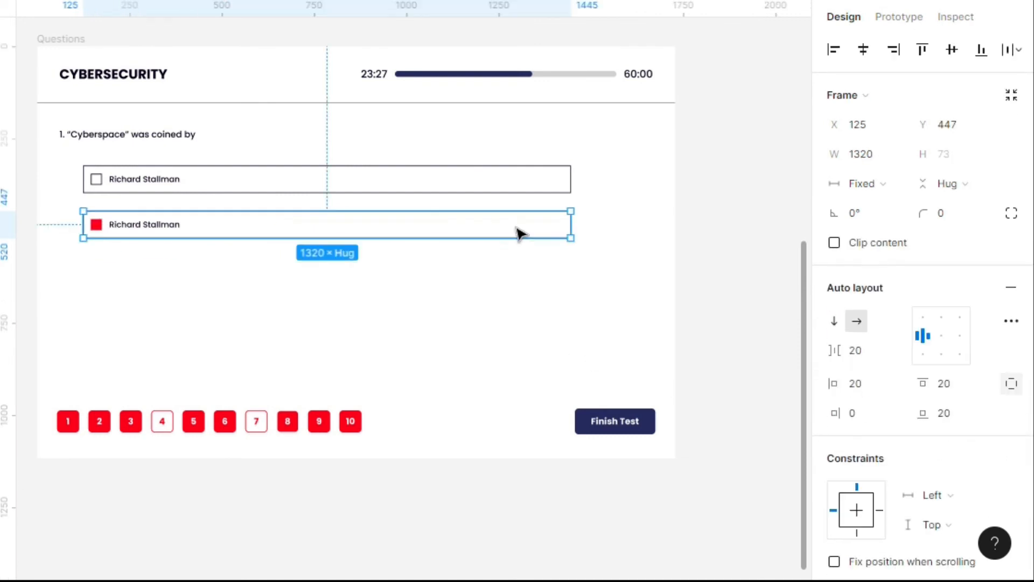
{"action": "scroll", "coordinate": [867, 361], "scroll_direction": "down", "scroll_amount": 6}
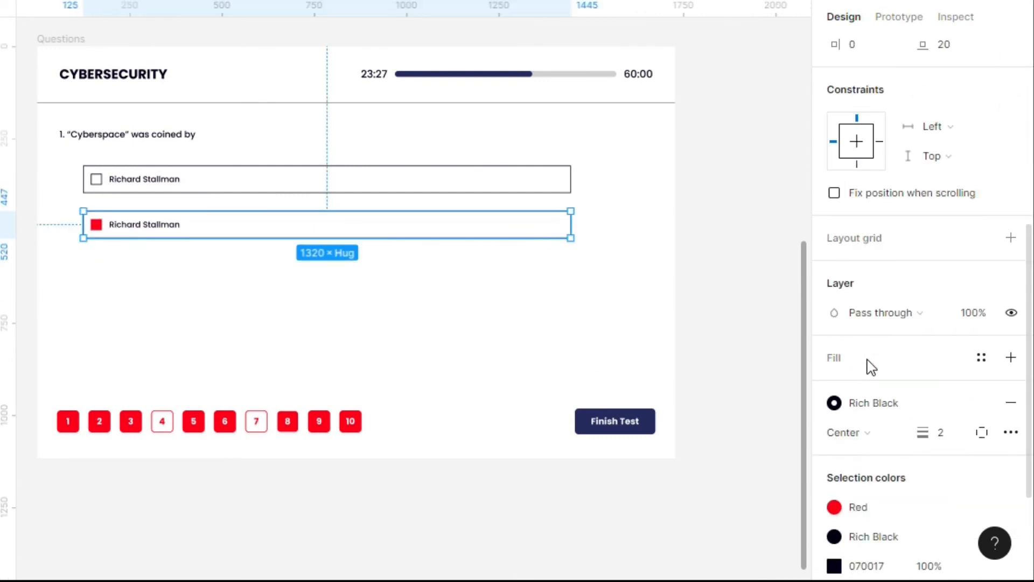
{"action": "scroll", "coordinate": [871, 367], "scroll_direction": "down", "scroll_amount": 3}
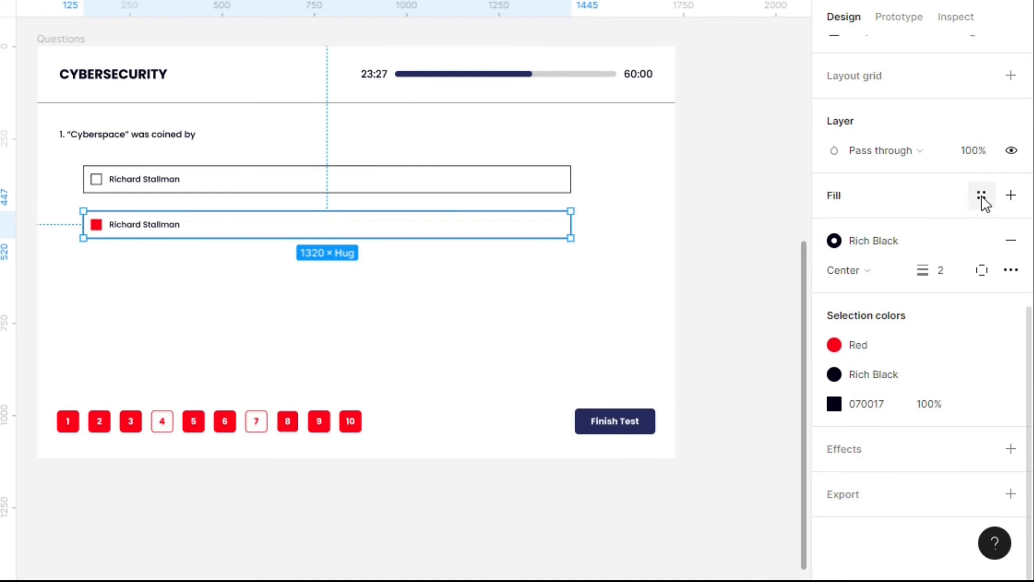
{"action": "left_click", "coordinate": [982, 195]}
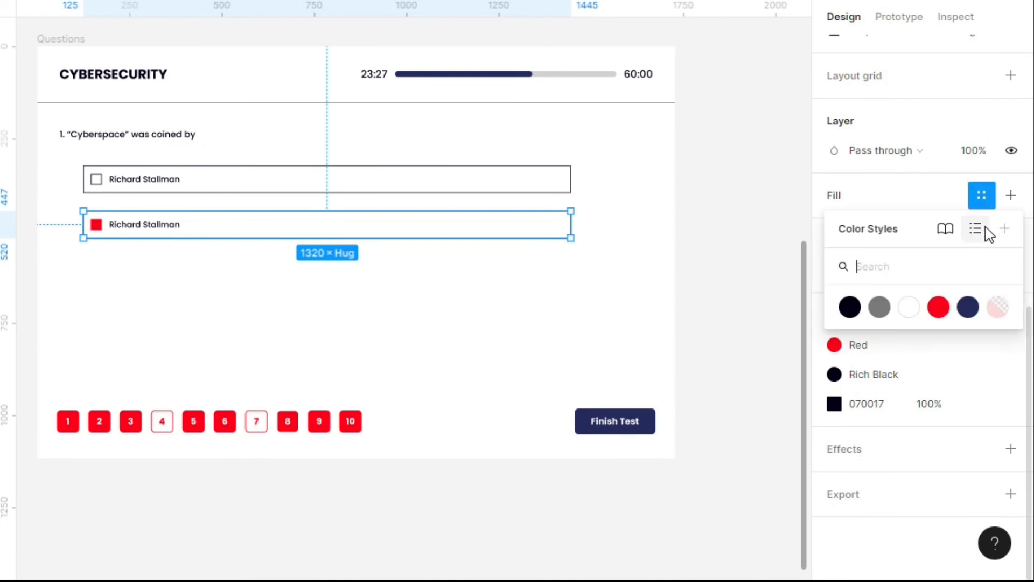
{"action": "left_click", "coordinate": [997, 308]}
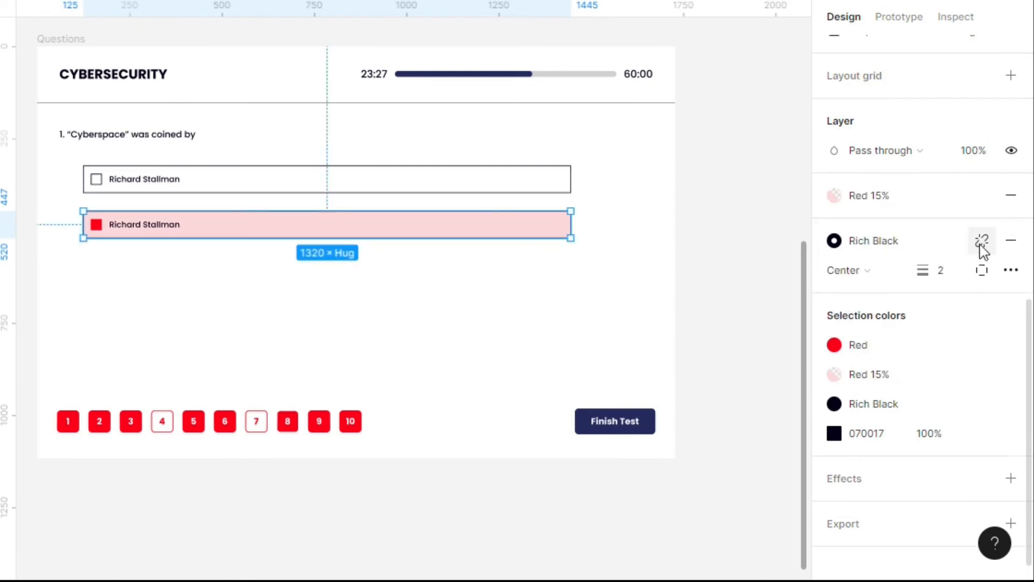
{"action": "left_click", "coordinate": [980, 243]}
{"action": "left_click", "coordinate": [982, 243]}
{"action": "left_click", "coordinate": [935, 350]}
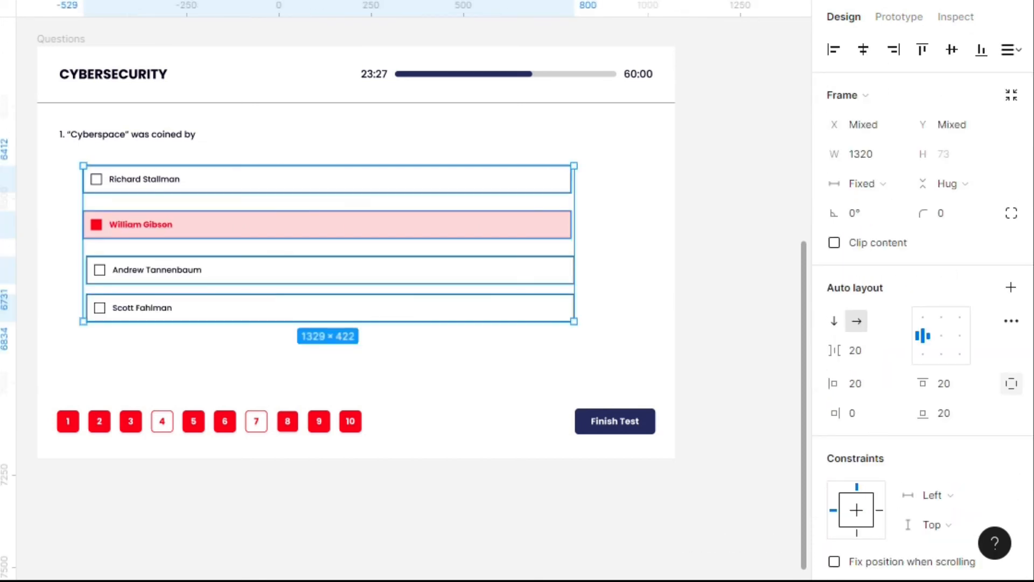
Combine the four option rows into a vertical auto layout with a spacing of 30.
{"action": "key", "text": "shift+a"}
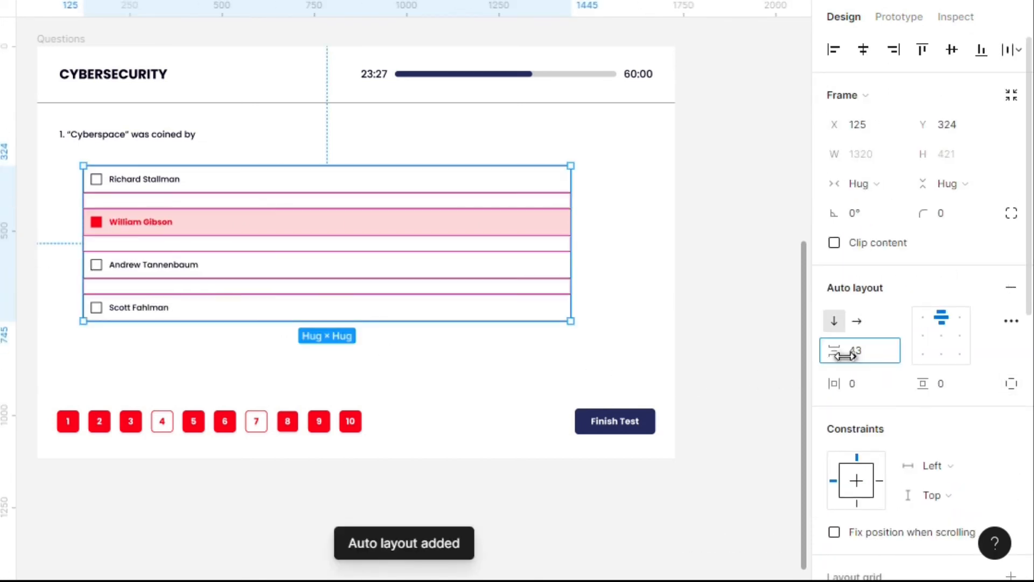
{"action": "left_click", "coordinate": [859, 365]}
{"action": "type", "text": "30"}
{"action": "key", "text": "Return"}
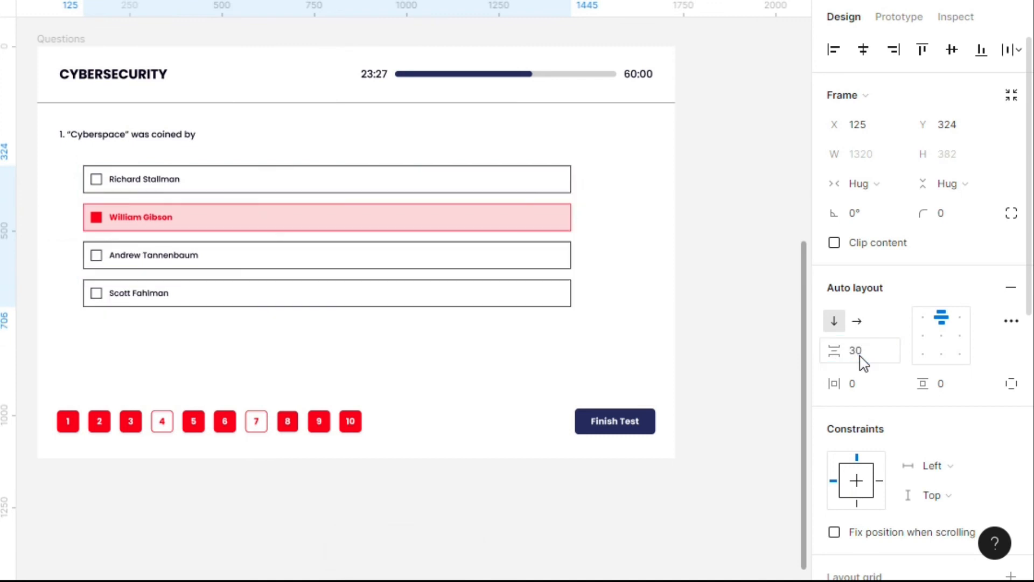
Set the vertical spacing between the header divider line and the question text to 50.
{"action": "left_click", "coordinate": [184, 135]}
{"action": "left_click", "coordinate": [188, 103]}
{"action": "left_click", "coordinate": [172, 135], "text": "shift"}
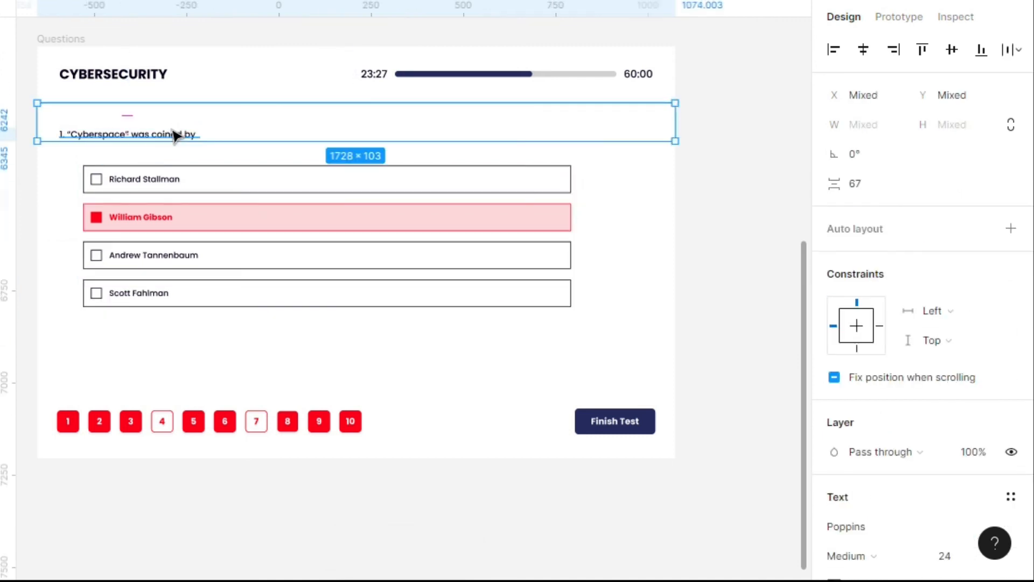
{"action": "left_click", "coordinate": [873, 193]}
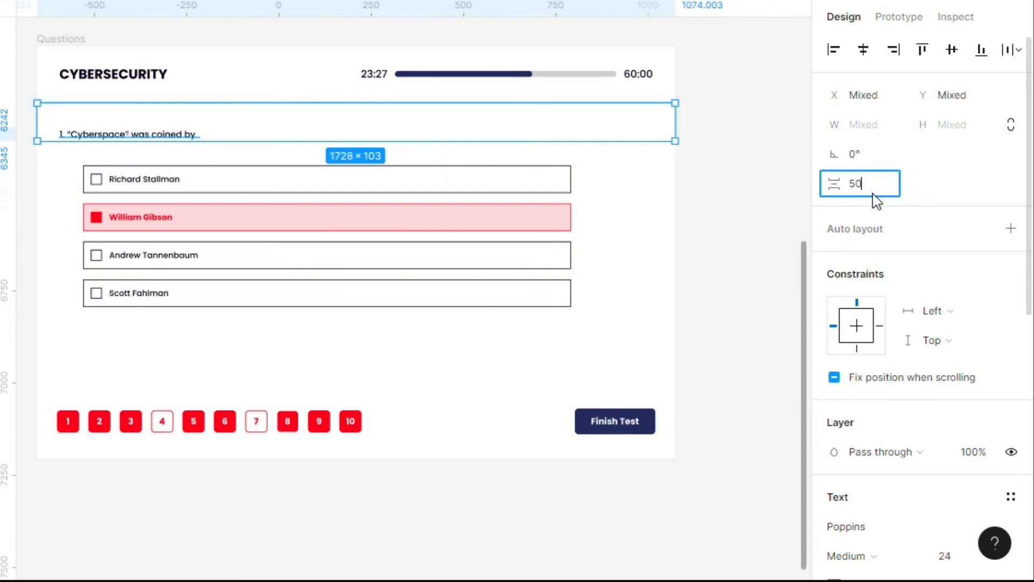
{"action": "type", "text": "50"}
{"action": "left_click", "coordinate": [740, 183]}
Set the vertical spacing between the question text and the options list to 40.
{"action": "left_click", "coordinate": [184, 132]}
{"action": "left_click", "coordinate": [210, 201], "text": "shift"}
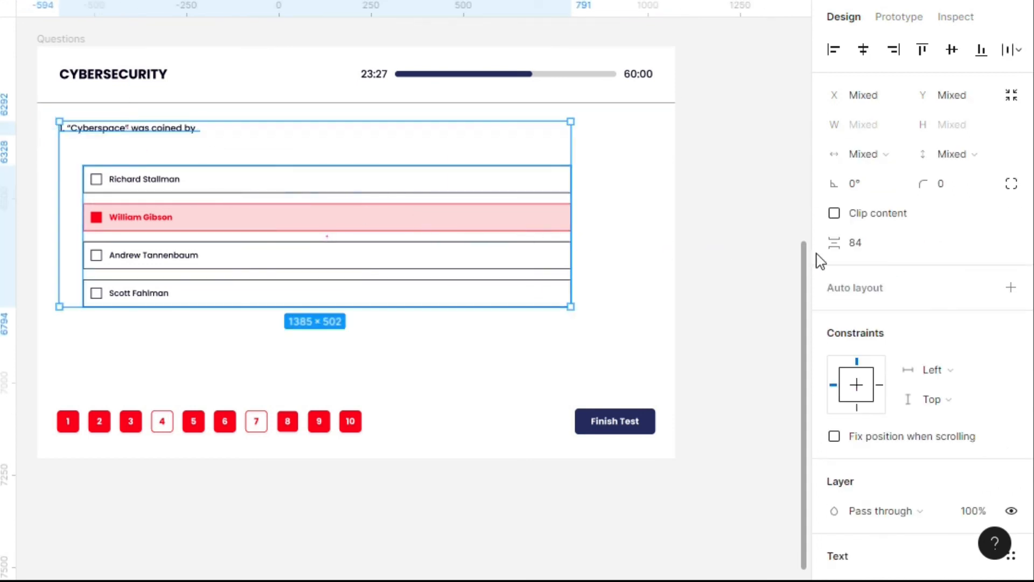
{"action": "left_click", "coordinate": [857, 253]}
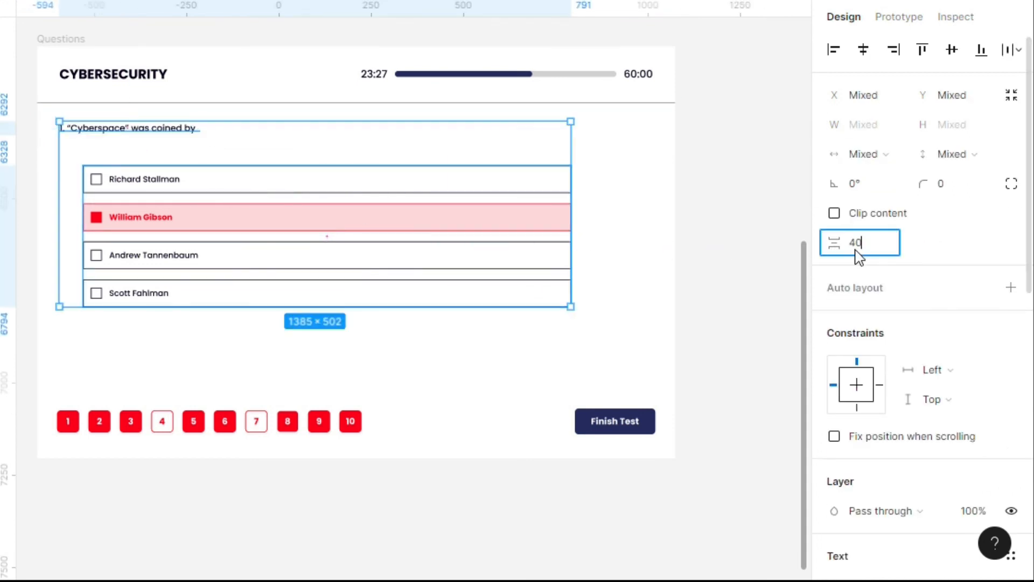
{"action": "type", "text": "40"}
Duplicate the header divider line below the last option and adjust its vertical spacing to the question block.
{"action": "left_click", "coordinate": [120, 103]}
{"action": "key", "text": "ctrl+d"}
{"action": "left_click_drag", "start_coordinate": [120, 108], "coordinate": [120, 321]}
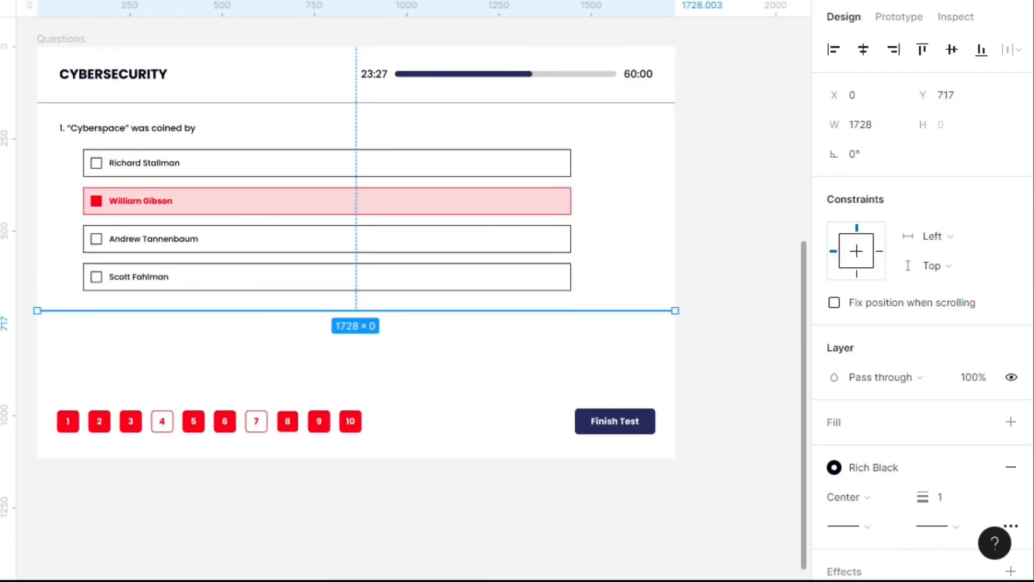
{"action": "left_click", "coordinate": [140, 277]}
{"action": "left_click", "coordinate": [140, 311], "text": "shift"}
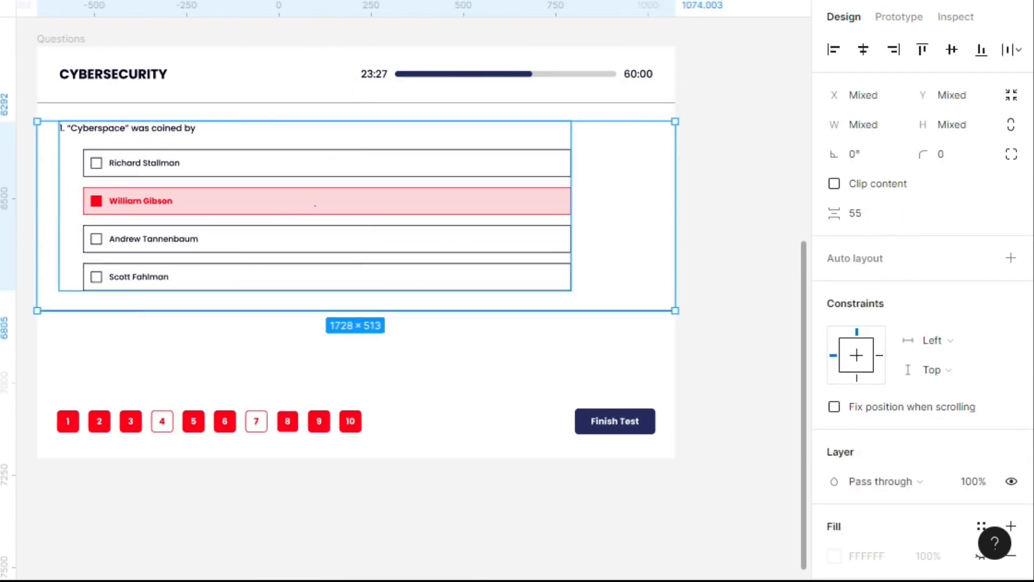
{"action": "left_click", "coordinate": [855, 222]}
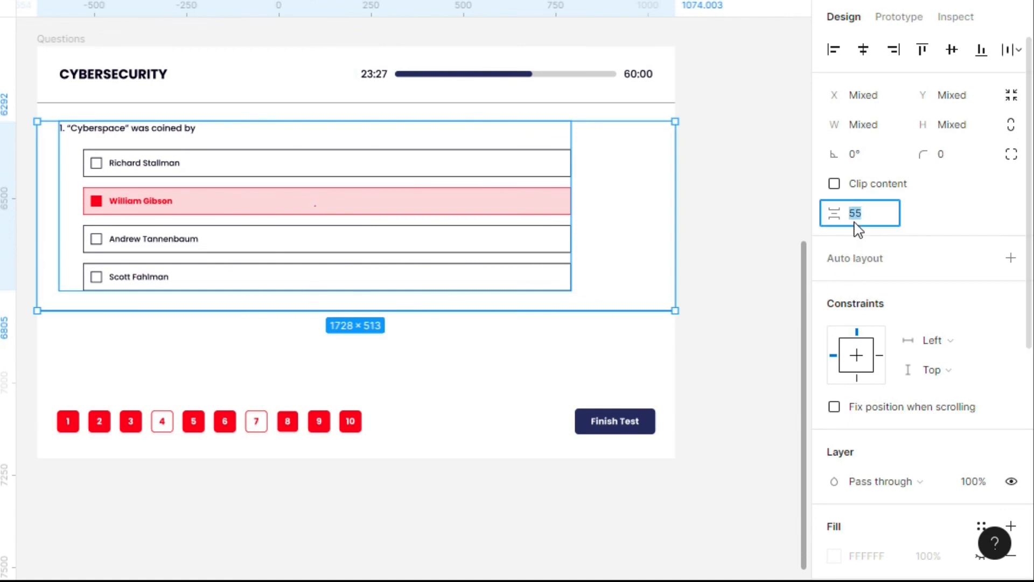
{"action": "left_click", "coordinate": [622, 363]}
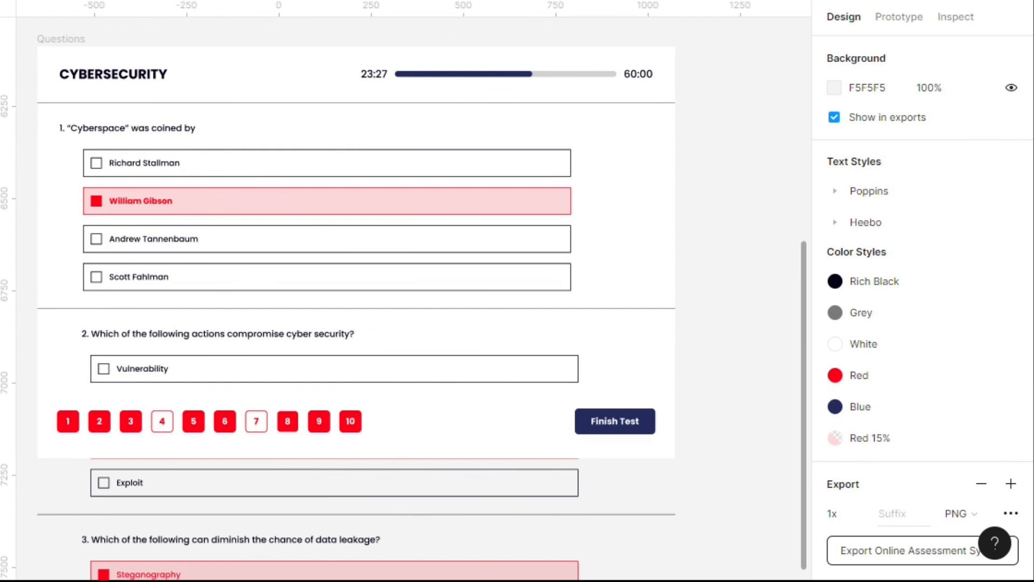
Turn on content clipping for the Questions frame.
{"action": "left_click", "coordinate": [61, 39]}
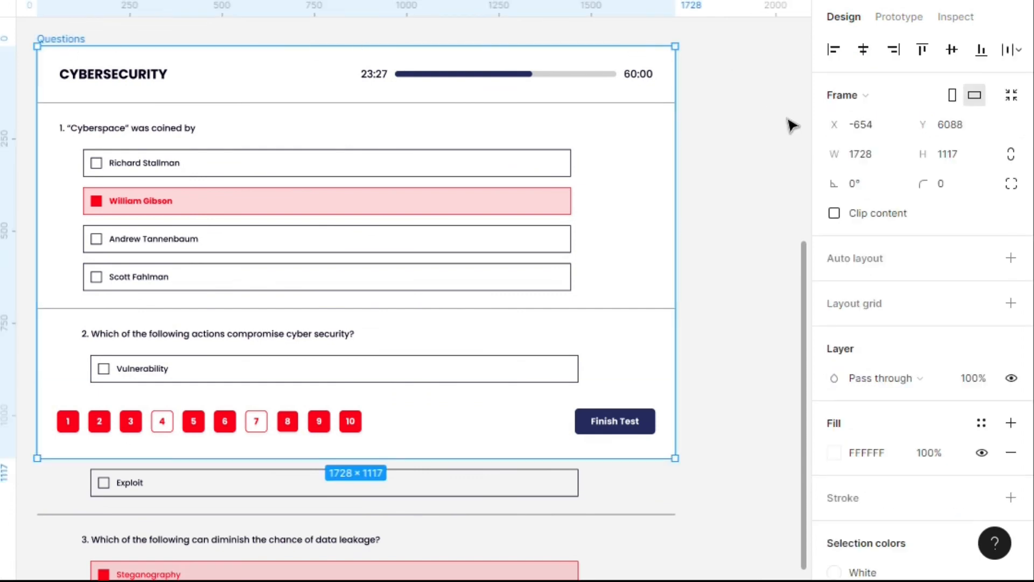
{"action": "left_click", "coordinate": [835, 216]}
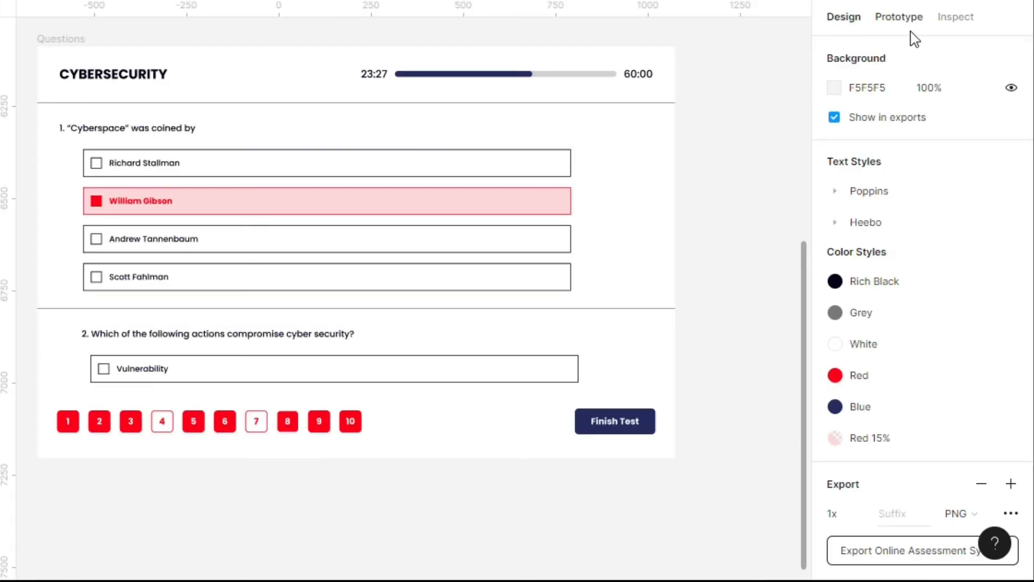
Link question number button 1 to the Question 1 block with an on-click Scroll to interaction and a vertical offset of -200.
{"action": "left_click", "coordinate": [898, 17]}
{"action": "left_click", "coordinate": [68, 420]}
{"action": "left_click_drag", "start_coordinate": [79, 421], "coordinate": [75, 280]}
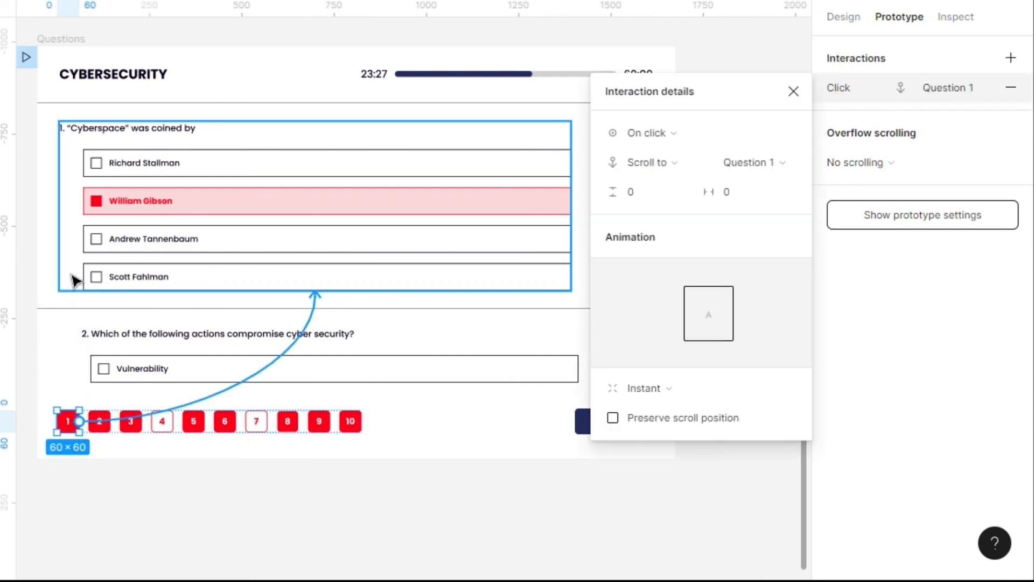
{"action": "left_click", "coordinate": [640, 203]}
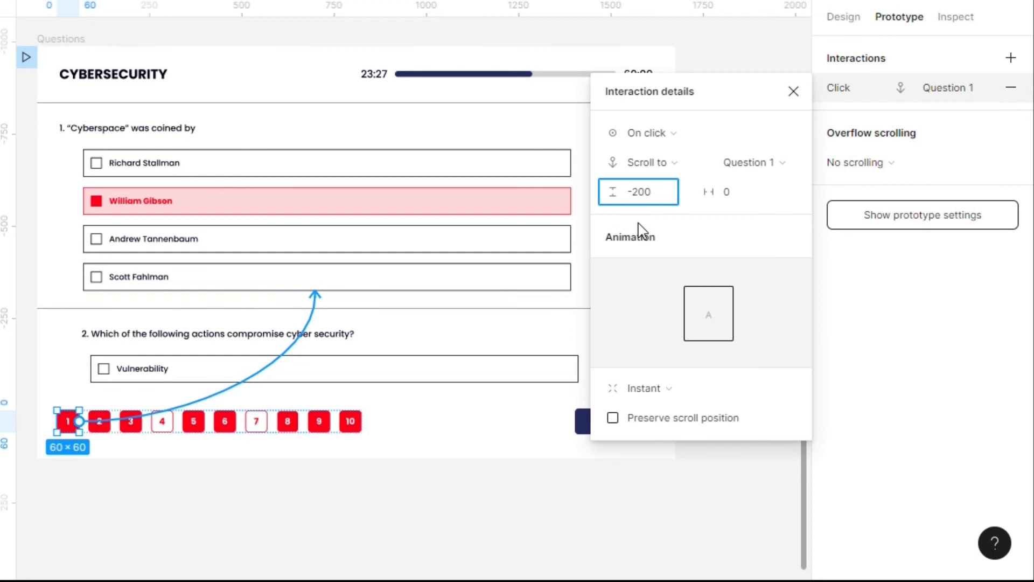
Set the button 1 scroll interaction's animation to Animate with Ease in easing.
{"action": "left_click", "coordinate": [670, 395]}
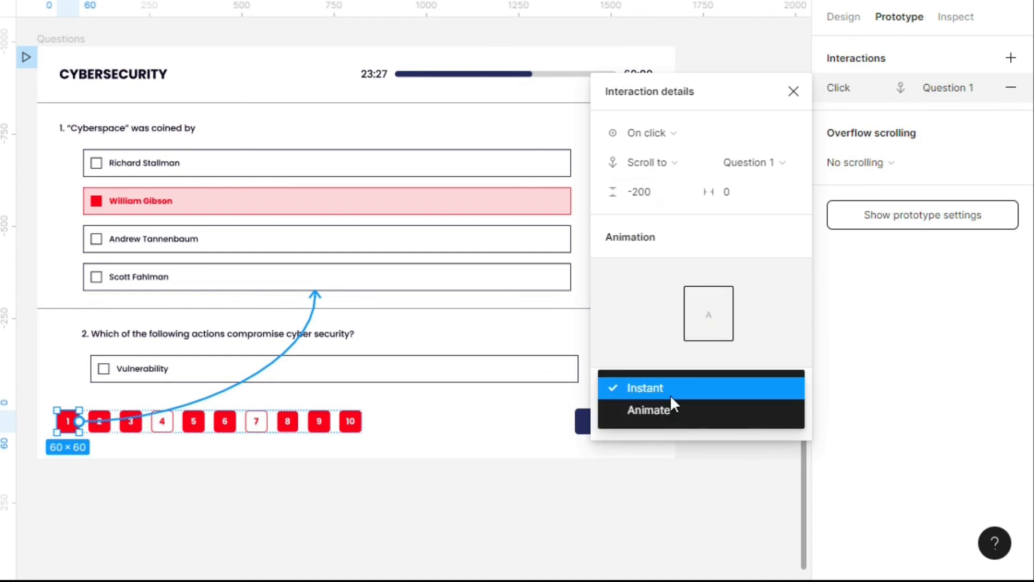
{"action": "left_click", "coordinate": [670, 409]}
{"action": "left_click", "coordinate": [670, 411]}
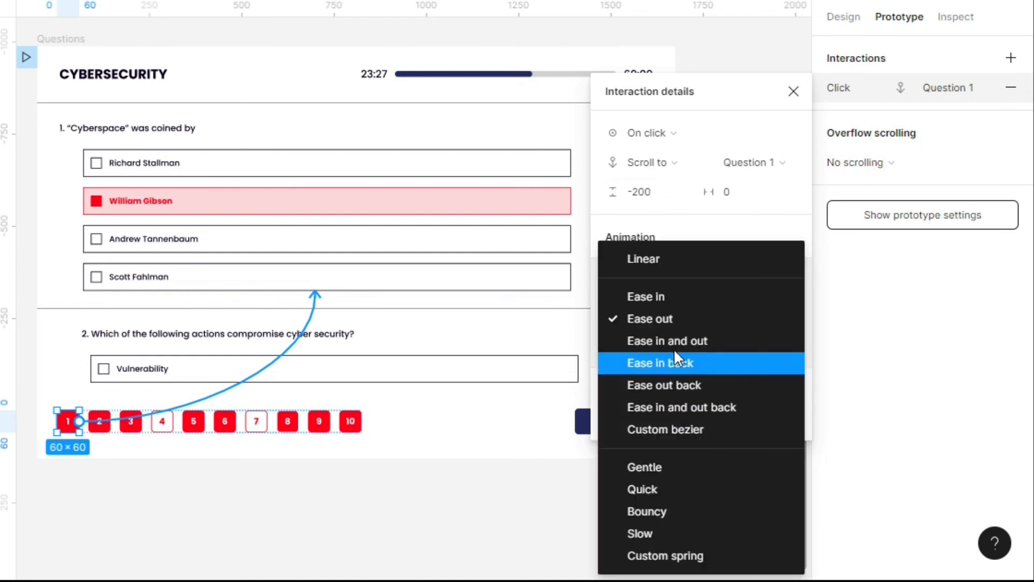
{"action": "left_click", "coordinate": [662, 295]}
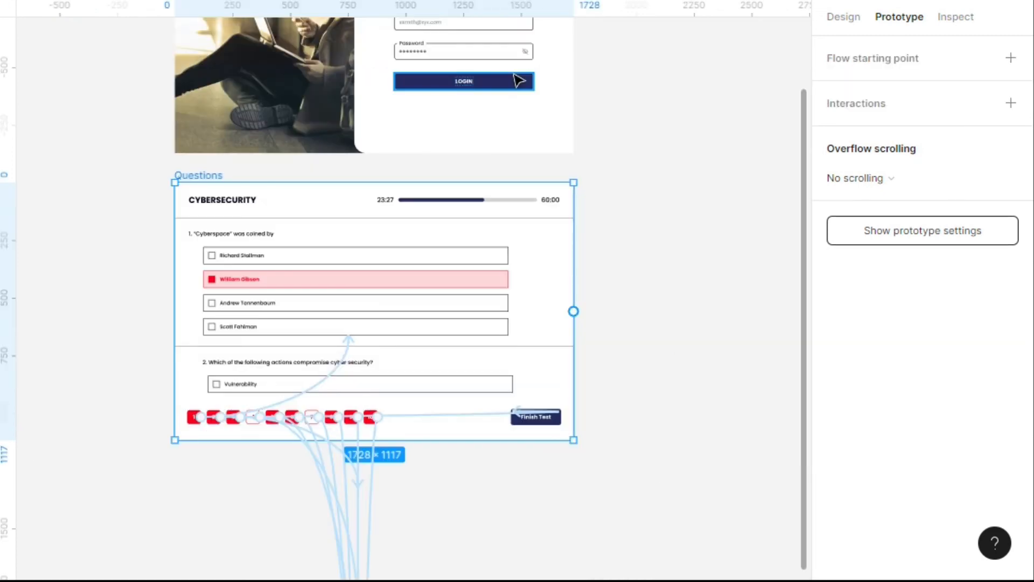
Link the LOGIN button to the Questions frame with an on-click Navigate to interaction.
{"action": "left_click", "coordinate": [517, 80]}
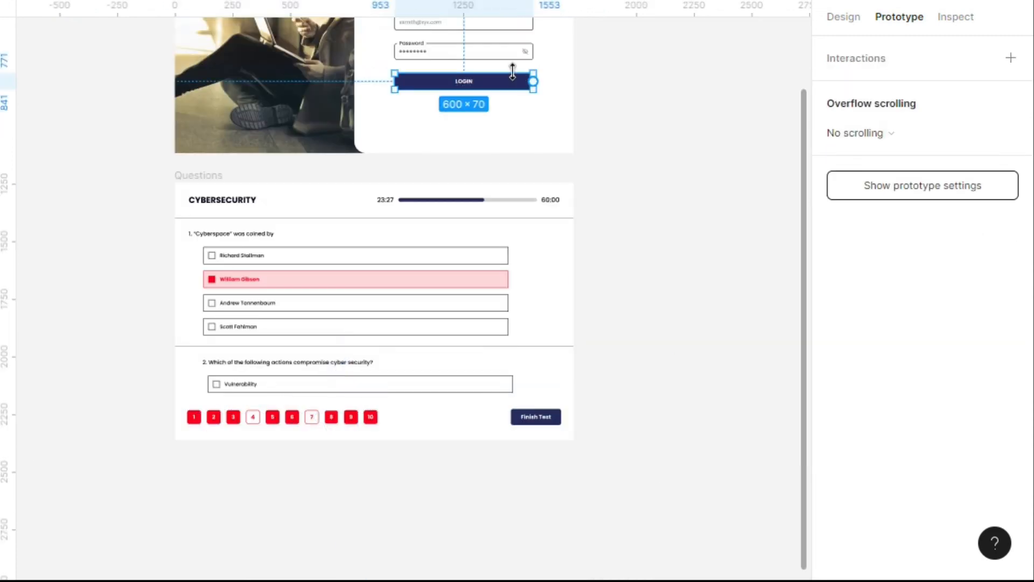
{"action": "left_click_drag", "start_coordinate": [533, 81], "coordinate": [492, 194]}
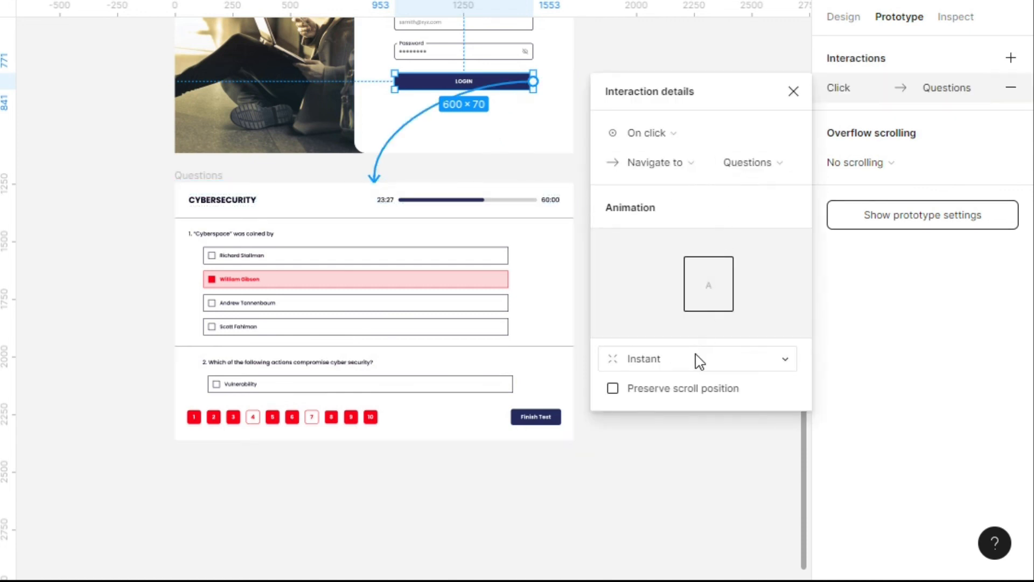
{"action": "left_click", "coordinate": [693, 476]}
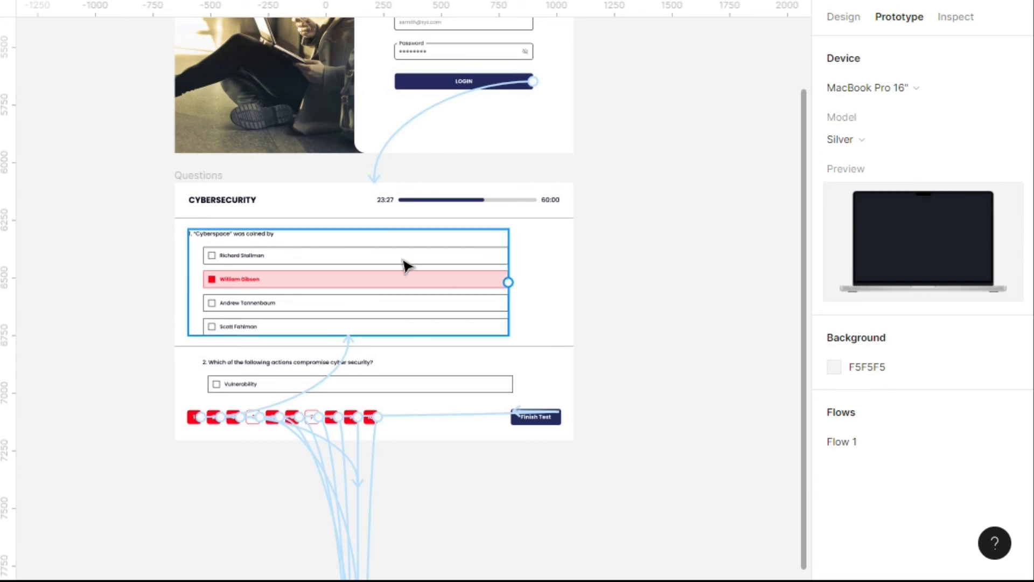
Set the Questions frame's overflow scrolling to vertical scrolling.
{"action": "left_click", "coordinate": [223, 175]}
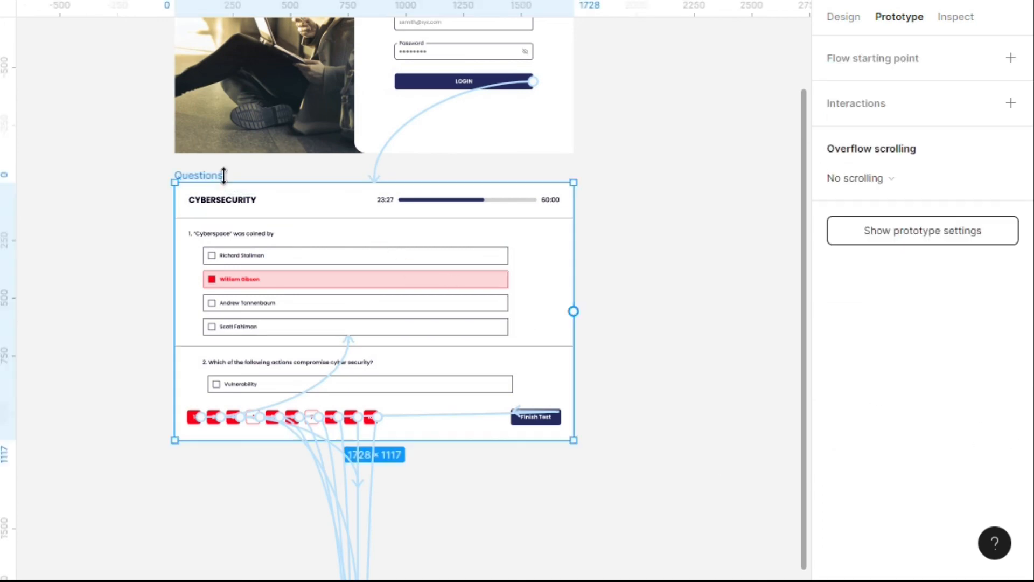
{"action": "left_click", "coordinate": [912, 186]}
{"action": "left_click", "coordinate": [917, 224]}
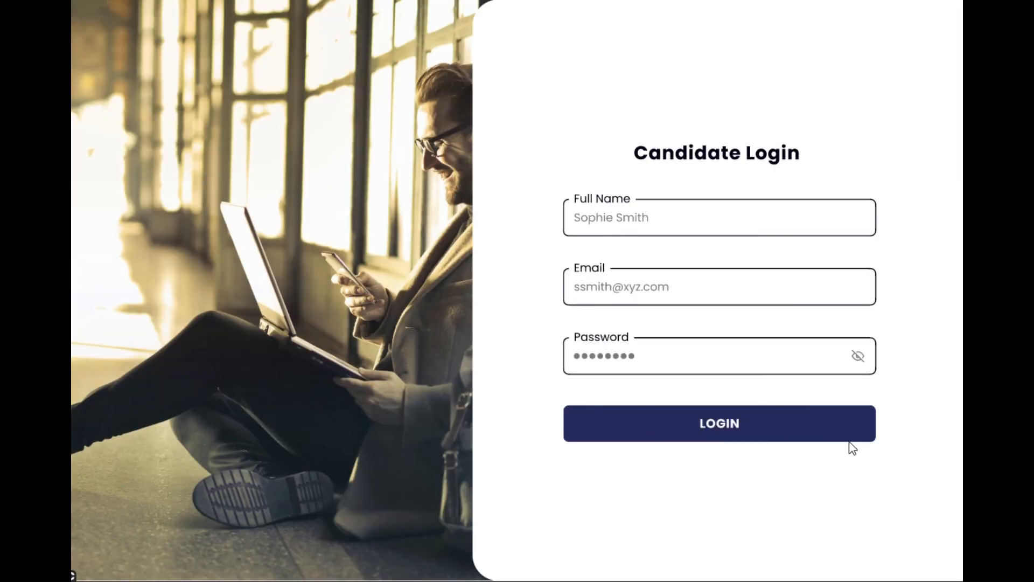
Test the prototype by logging in from the Candidate Login screen and scrolling through the questions to question 10.
{"action": "left_click", "coordinate": [854, 440]}
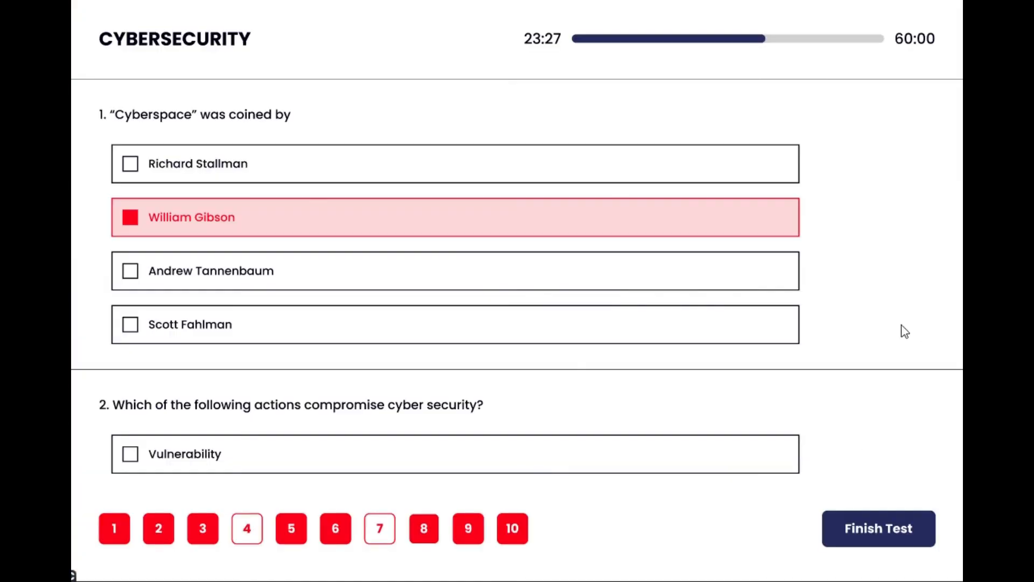
{"action": "scroll", "coordinate": [900, 328], "scroll_direction": "down", "scroll_amount": 15}
{"action": "scroll", "coordinate": [900, 323], "scroll_direction": "down", "scroll_amount": 20}
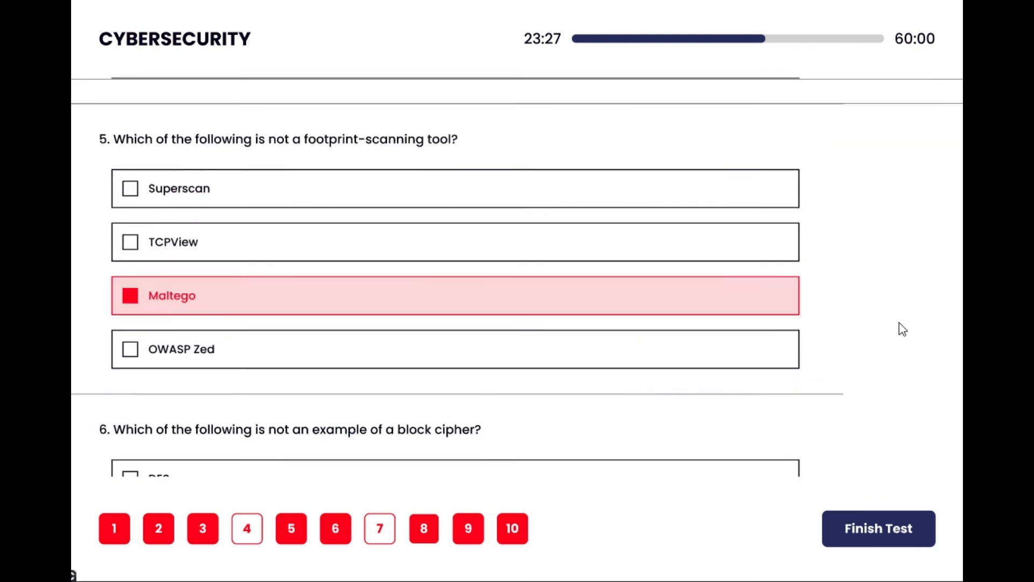
{"action": "scroll", "coordinate": [899, 322], "scroll_direction": "down", "scroll_amount": 6}
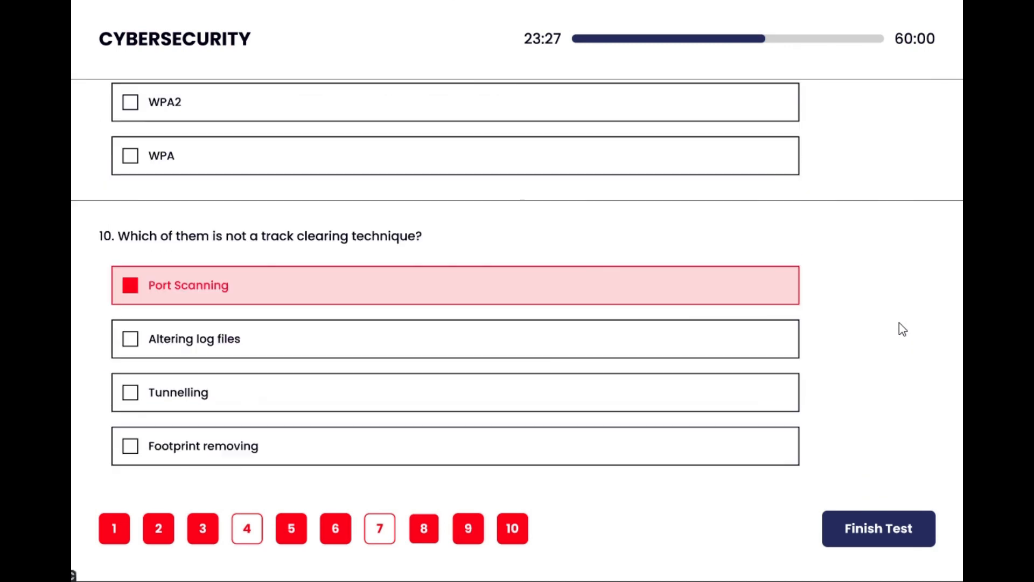